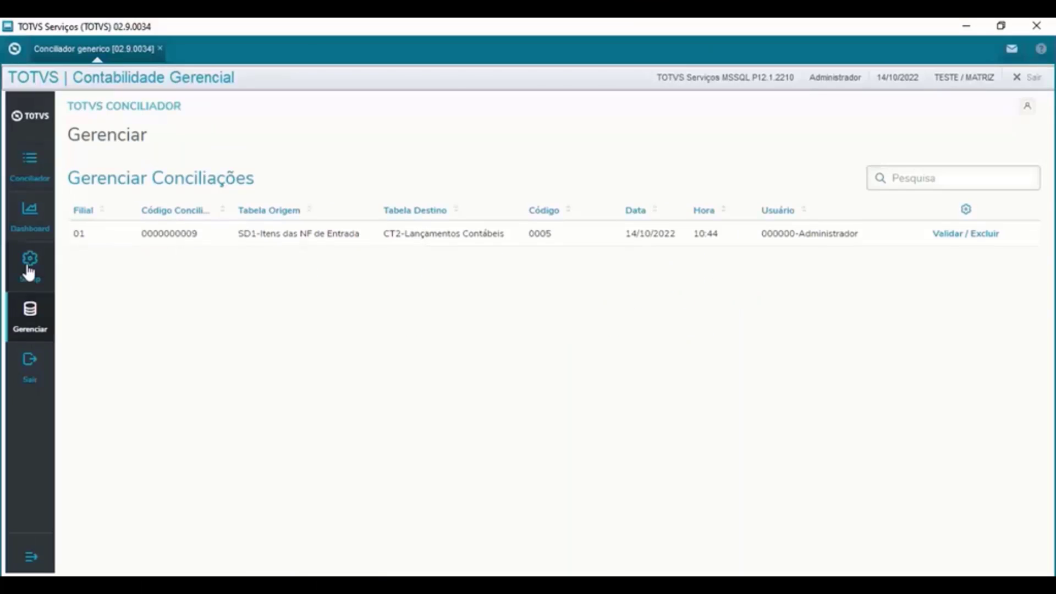
- Open Setup to list the configuration files, starting with 0001 Contas a Receber x Contabilidade
click(28, 269)
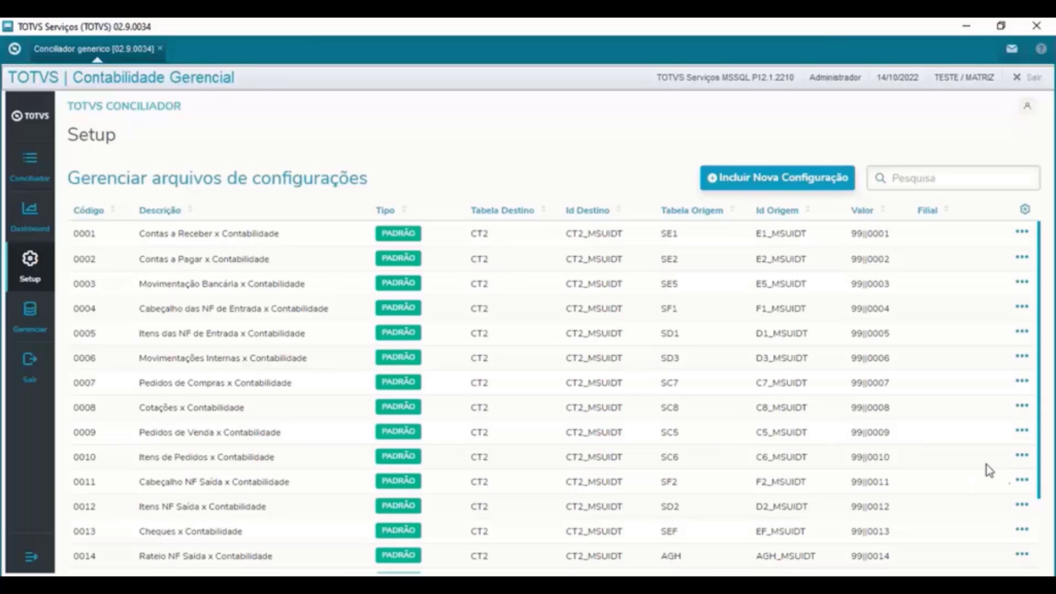
- Start a new configuration file, leaving the origin/destination table step blank
click(1023, 482)
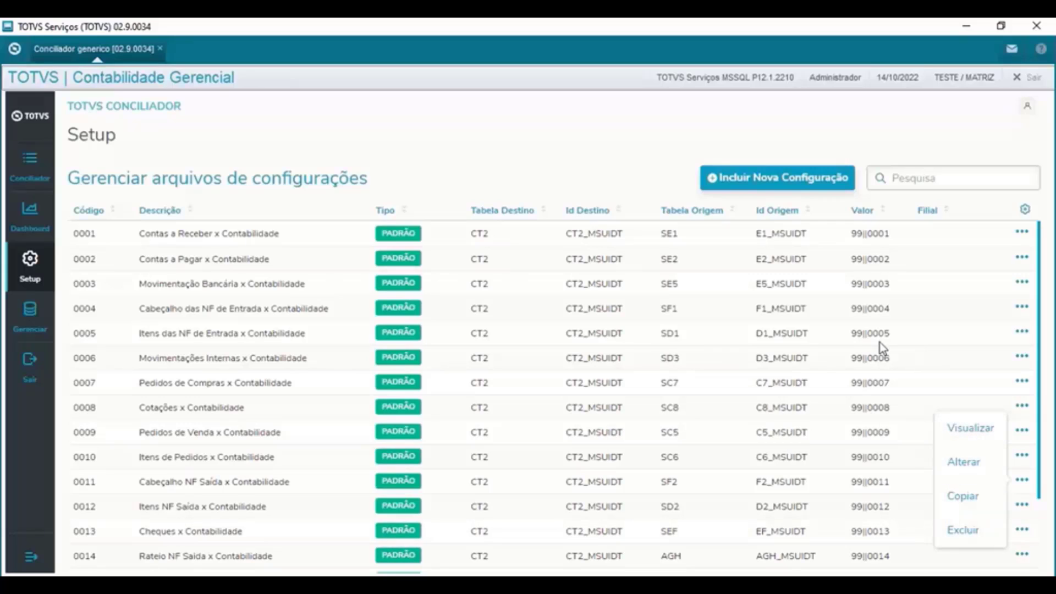
click(563, 181)
scroll(659, 349, down, 2)
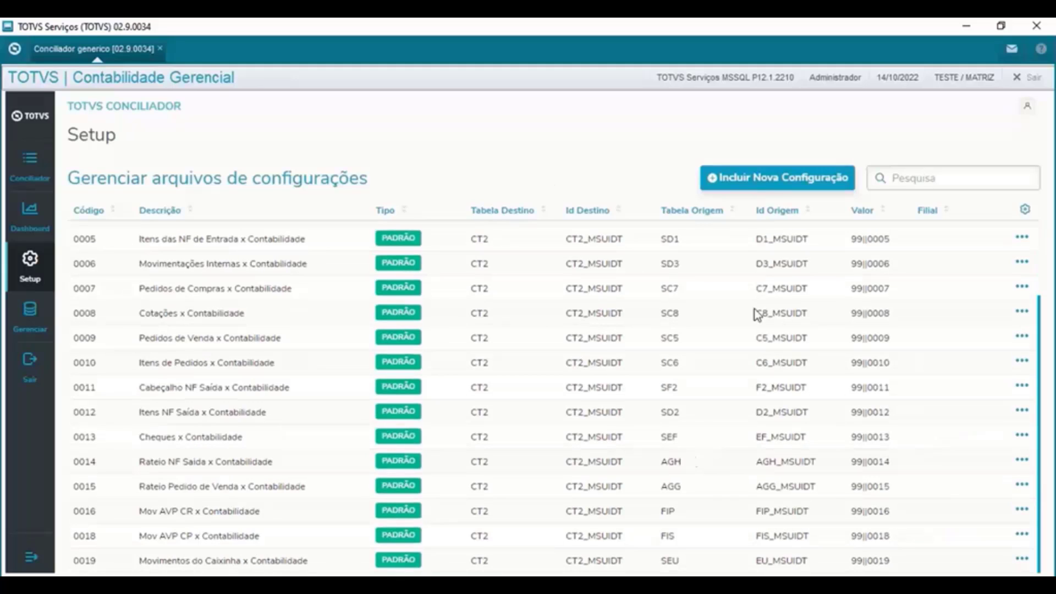
click(773, 181)
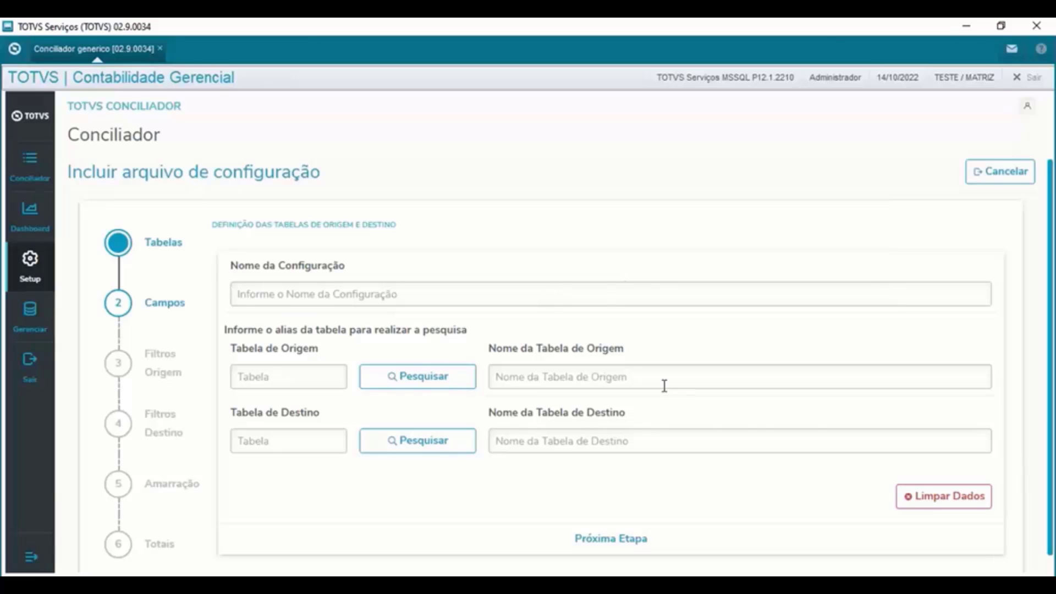
- Name the configuration CQ1xCT2 and look up origin table CQ1, reviewing the MSUIDT warning
click(523, 294)
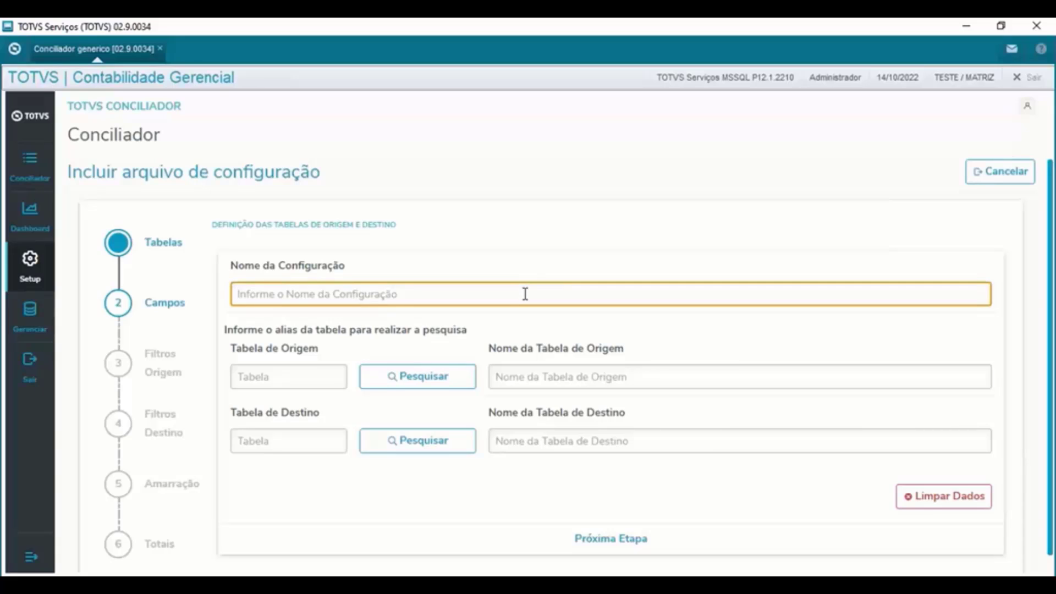
text(CQ)
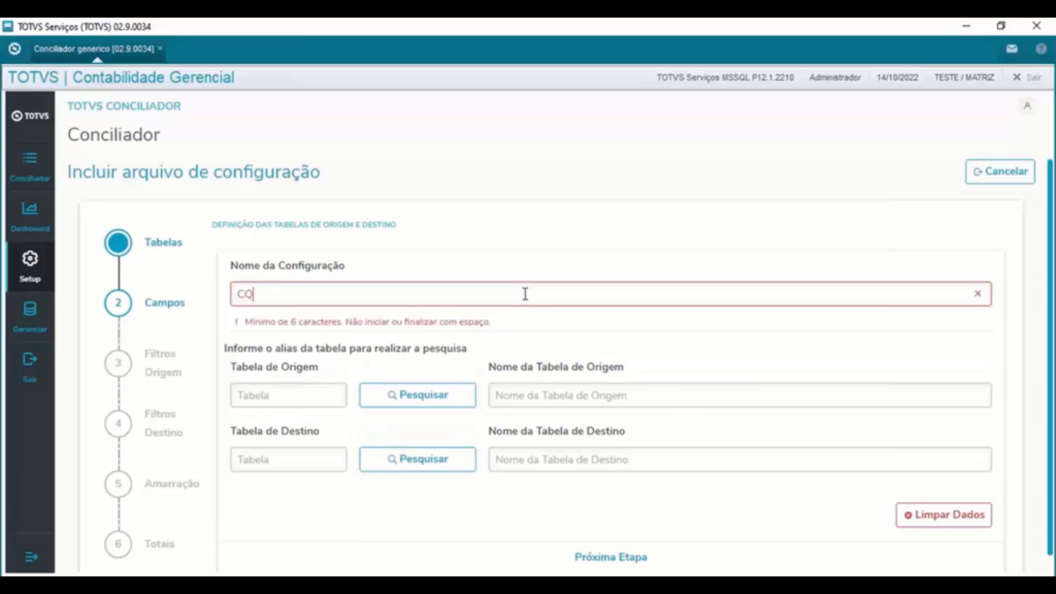
text(1xCT2)
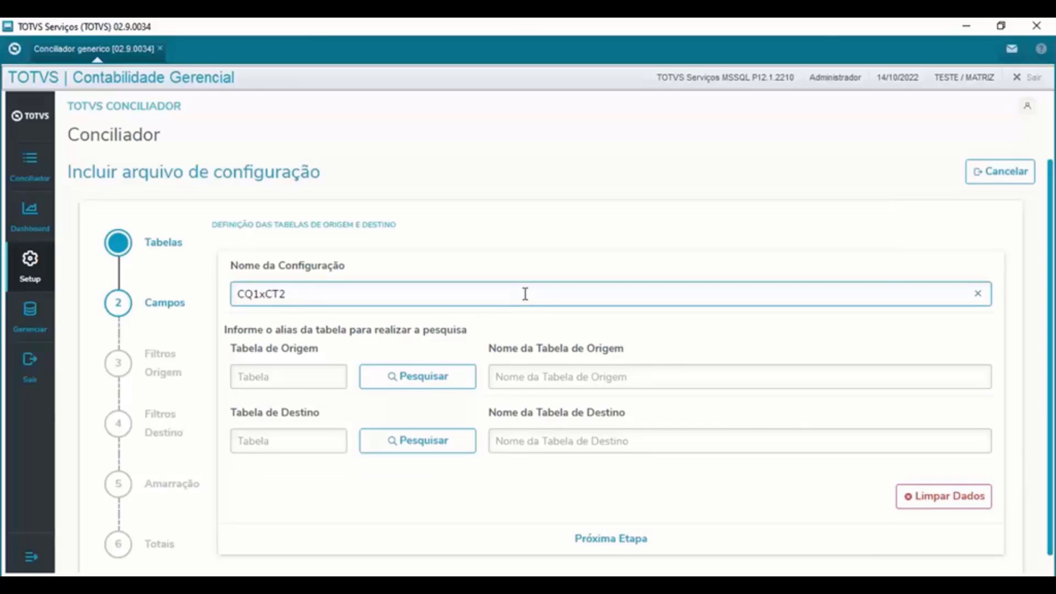
click(296, 375)
text(CQ1)
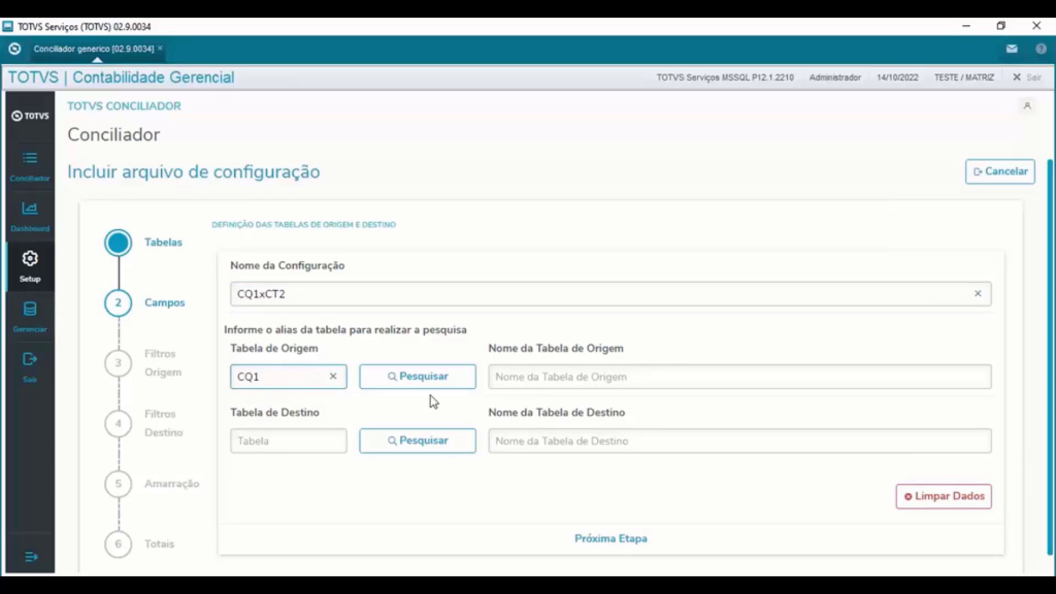
click(427, 381)
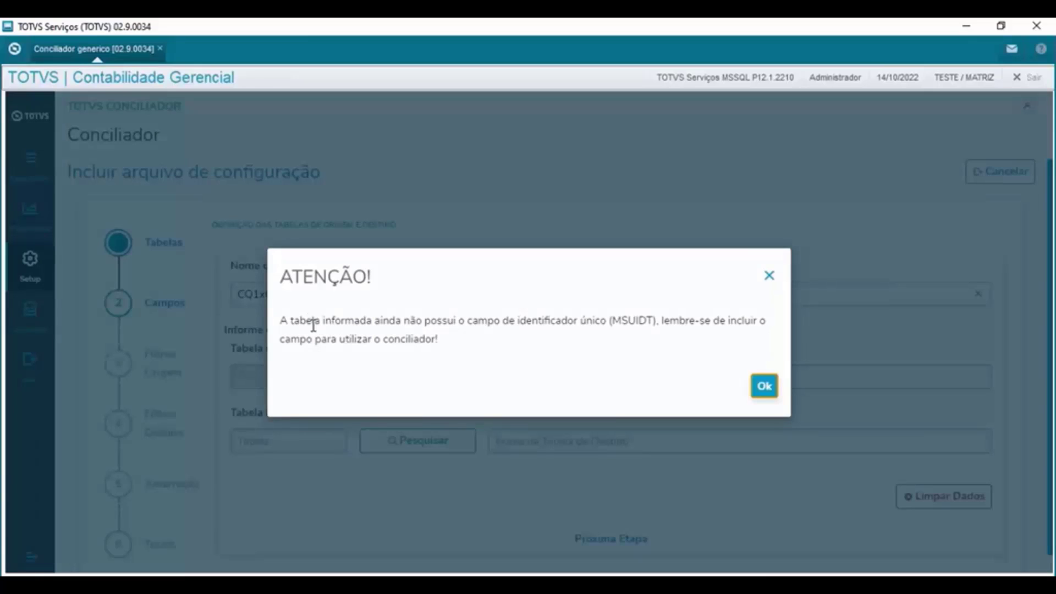
drag(300, 321, 436, 341)
double_click(626, 321)
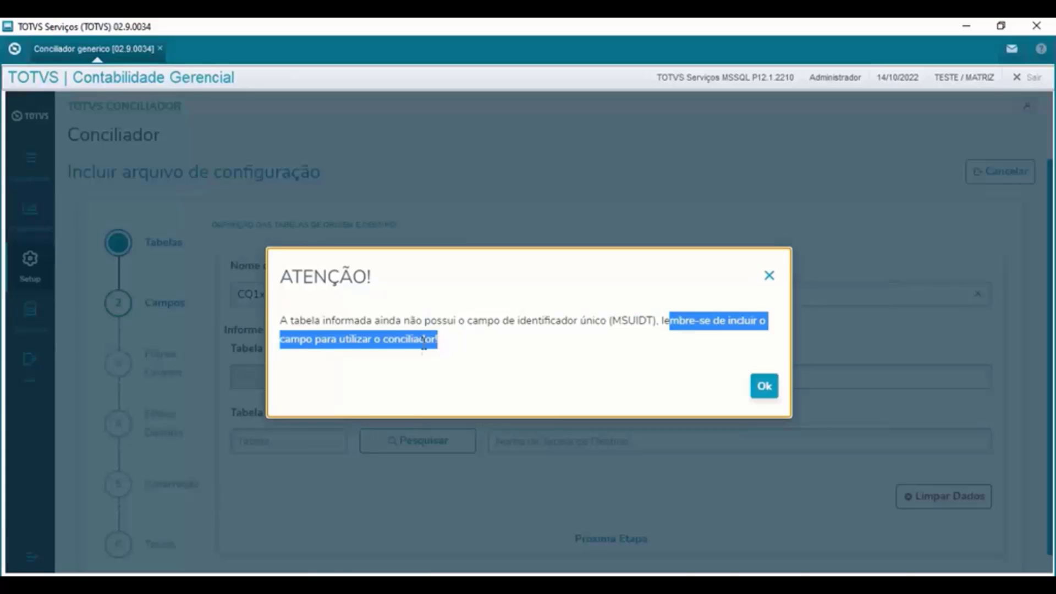
drag(654, 325, 616, 333)
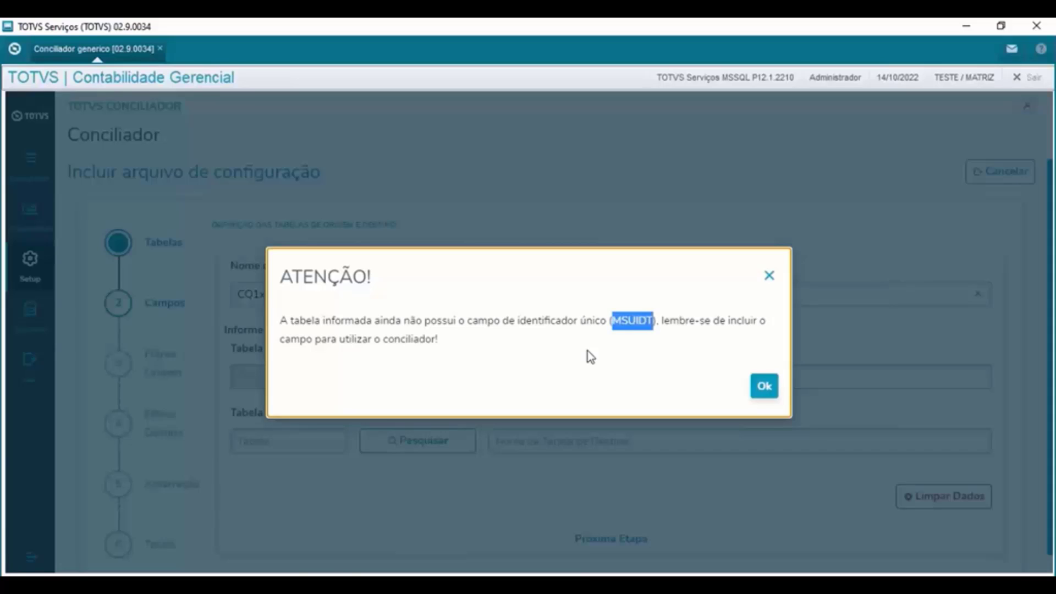
- Dismiss the warning, set destination table CT2 and continue to the Campos step
click(765, 386)
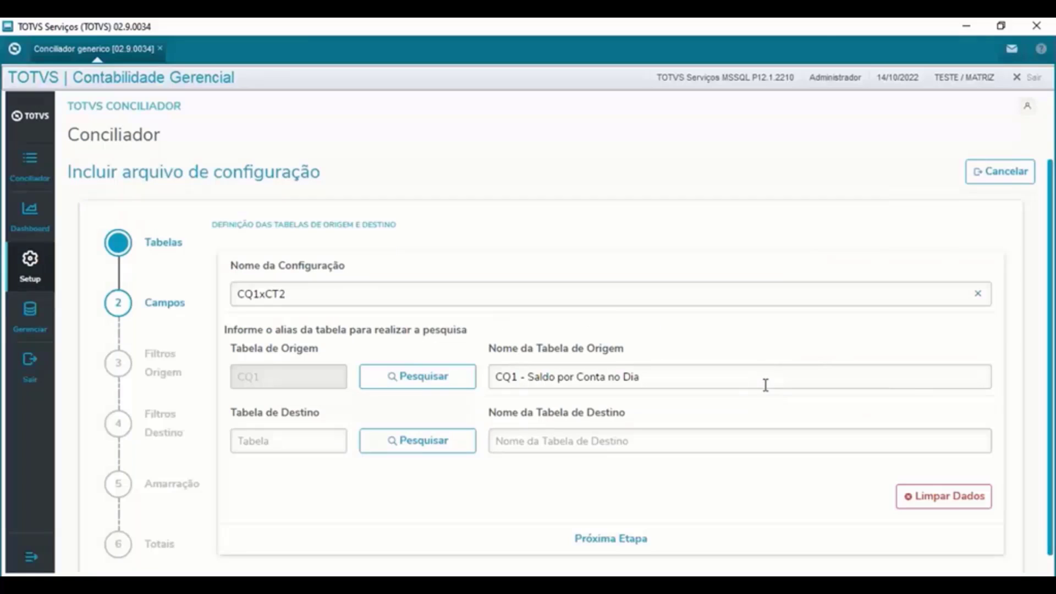
click(295, 444)
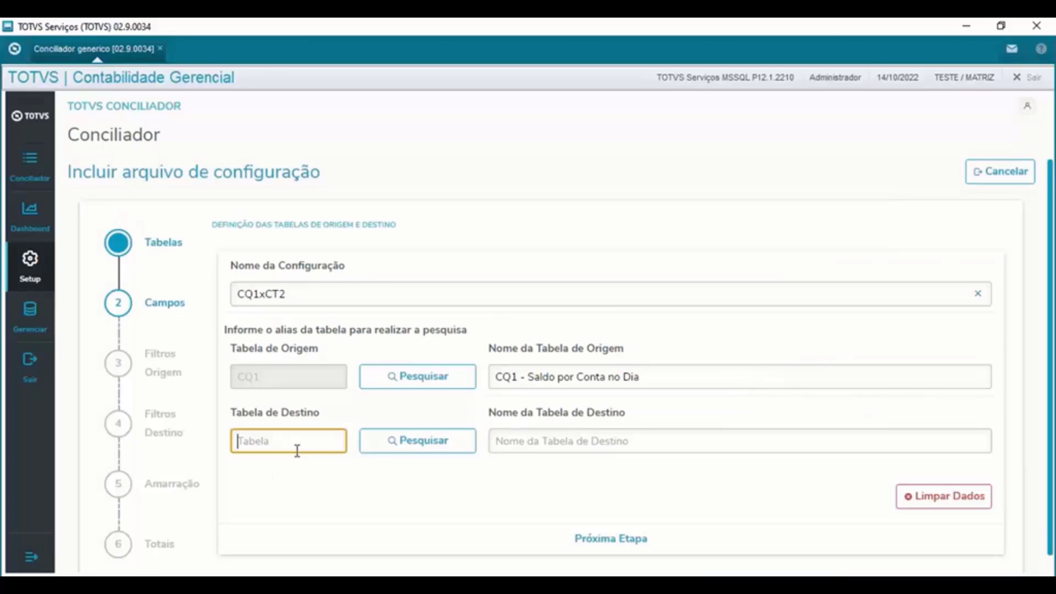
text(CT2)
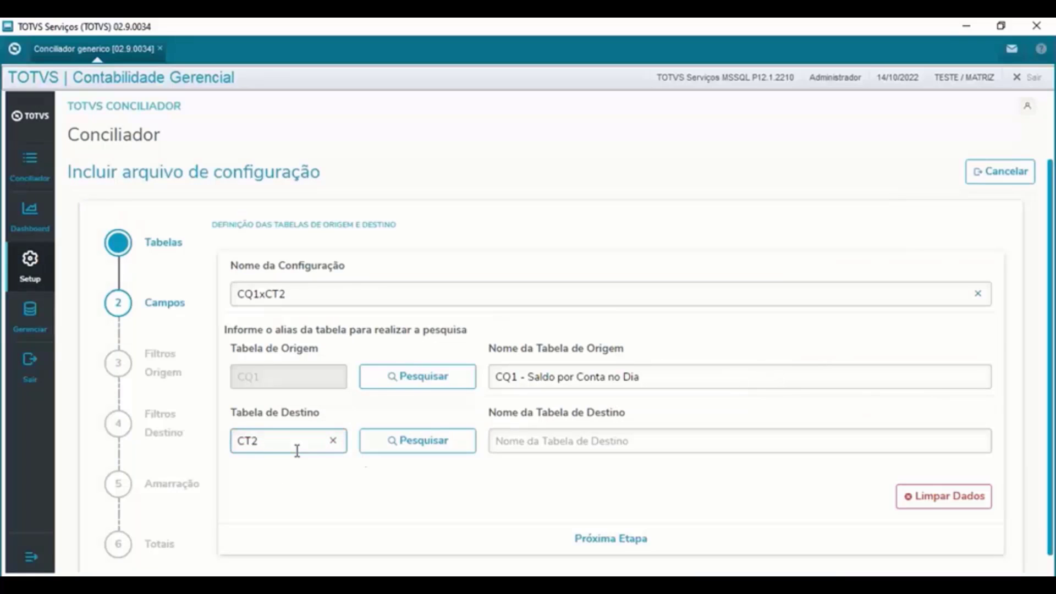
click(442, 456)
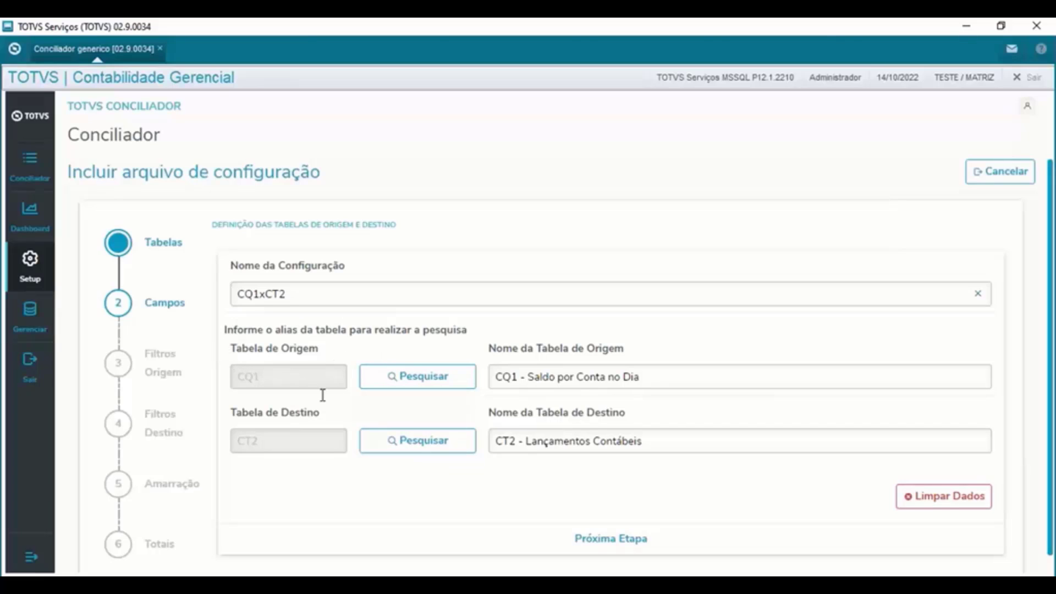
click(611, 543)
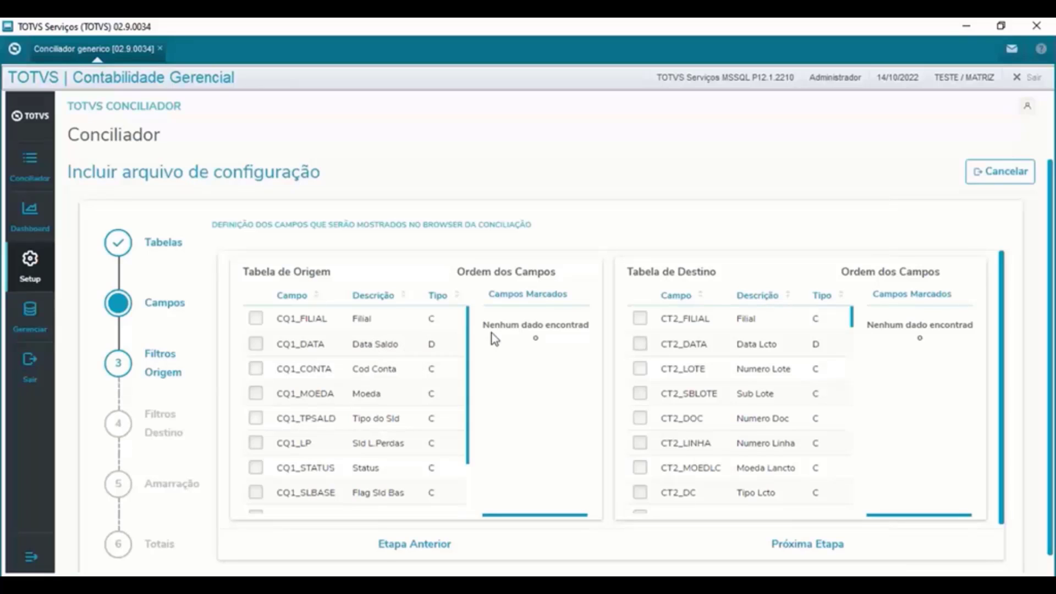
- Tick CQ1_FILIAL, CQ1_DATA, CQ1_CONTA, CQ1_MOEDA, CQ1_TPSALD and CQ1_DEBITO in the origin list
click(255, 321)
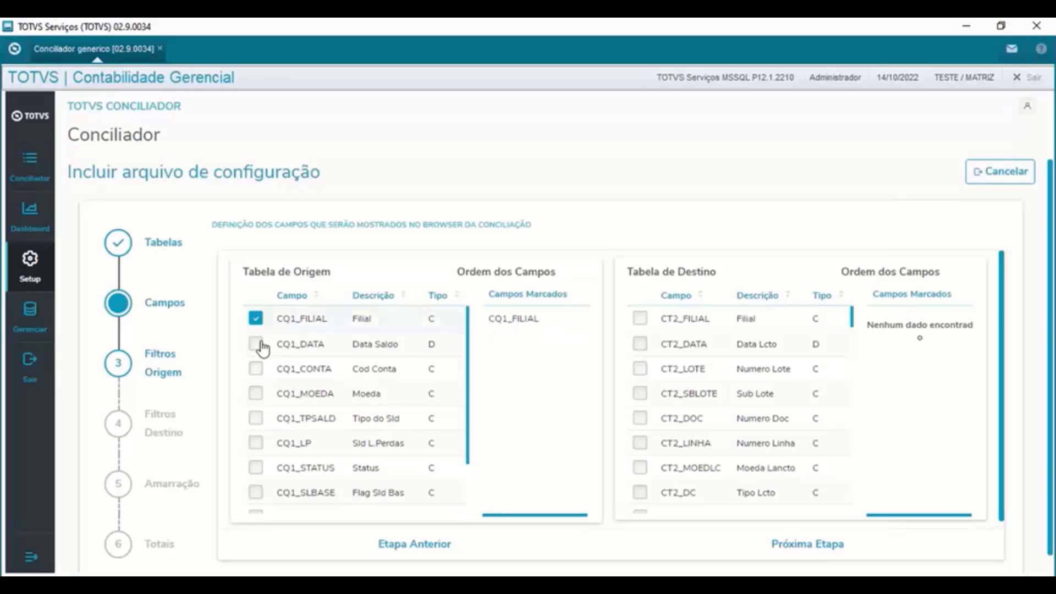
click(257, 345)
click(256, 369)
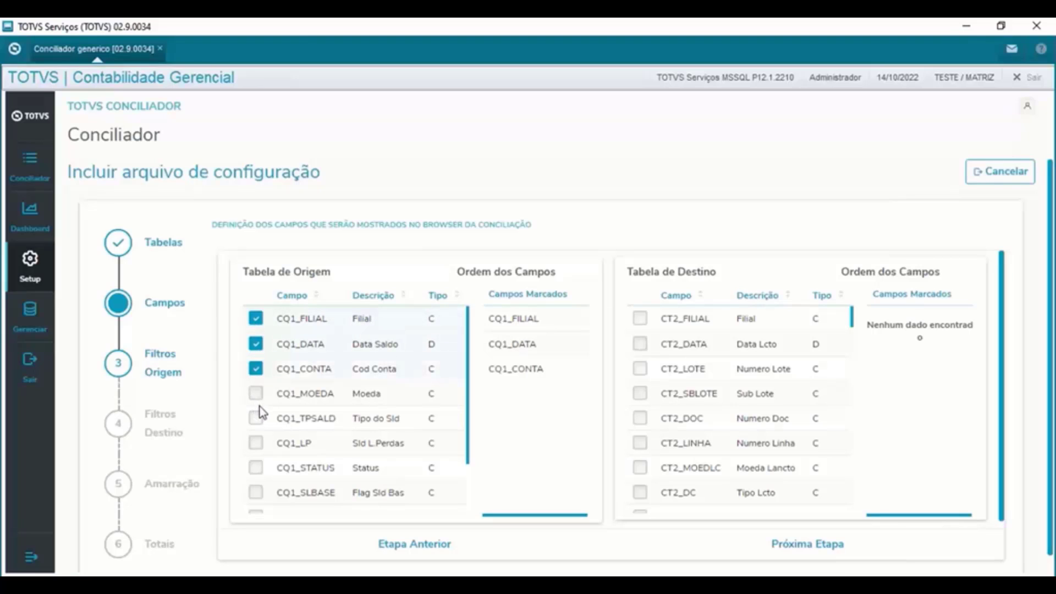
click(256, 394)
click(256, 418)
scroll(278, 457, down, 1)
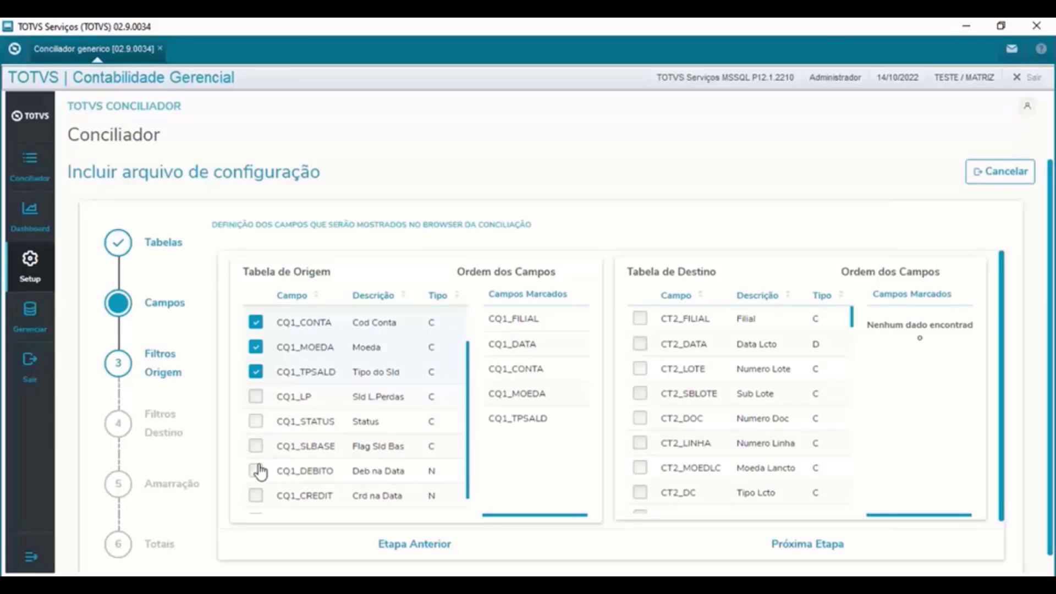
click(256, 470)
scroll(271, 478, down, 1)
drag(276, 452, 333, 454)
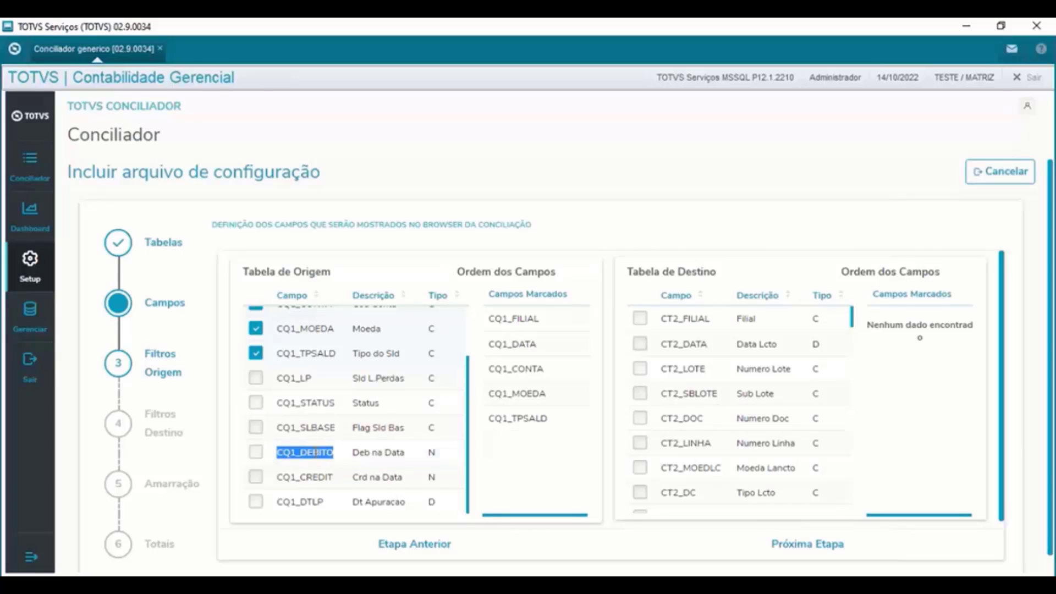
scroll(401, 462, down, 1)
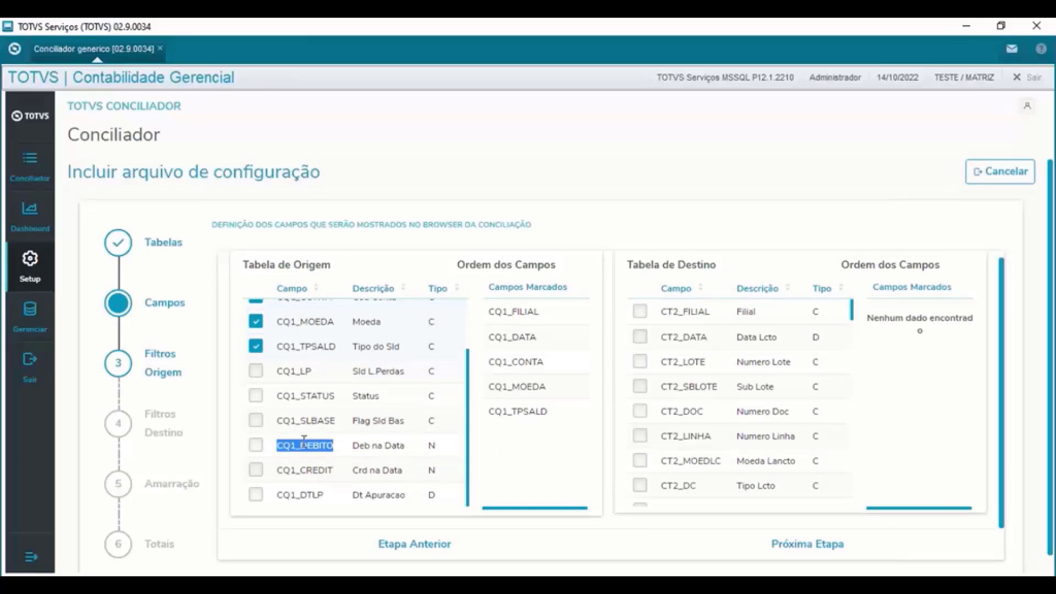
click(256, 446)
scroll(423, 452, up, 3)
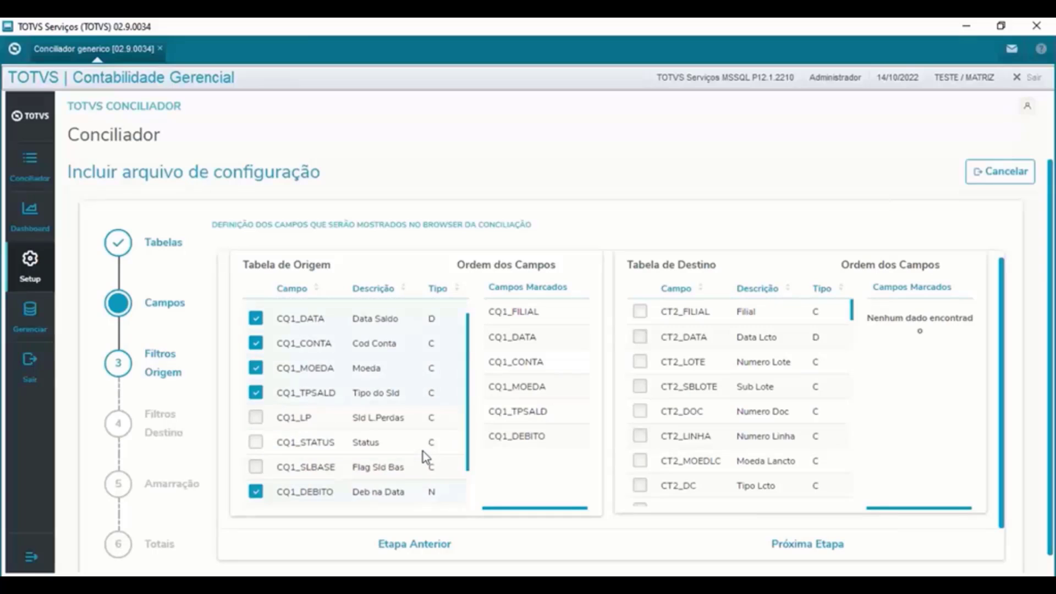
scroll(424, 452, down, 2)
scroll(424, 460, down, 3)
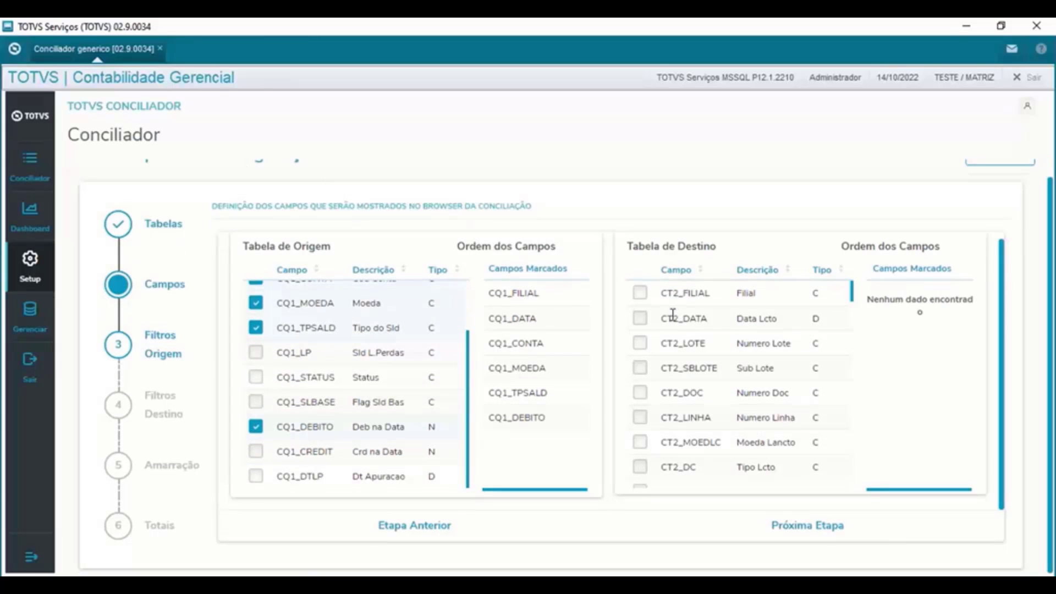
- Mark CT2_FILIAL, CT2_DATA, CT2_LOTE, CT2_SBLOTE, CT2_DOC, CT2_LINHA, CT2_MOEDLC, CT2_DC and CT2_DEBITO as destination fields
click(639, 292)
click(640, 318)
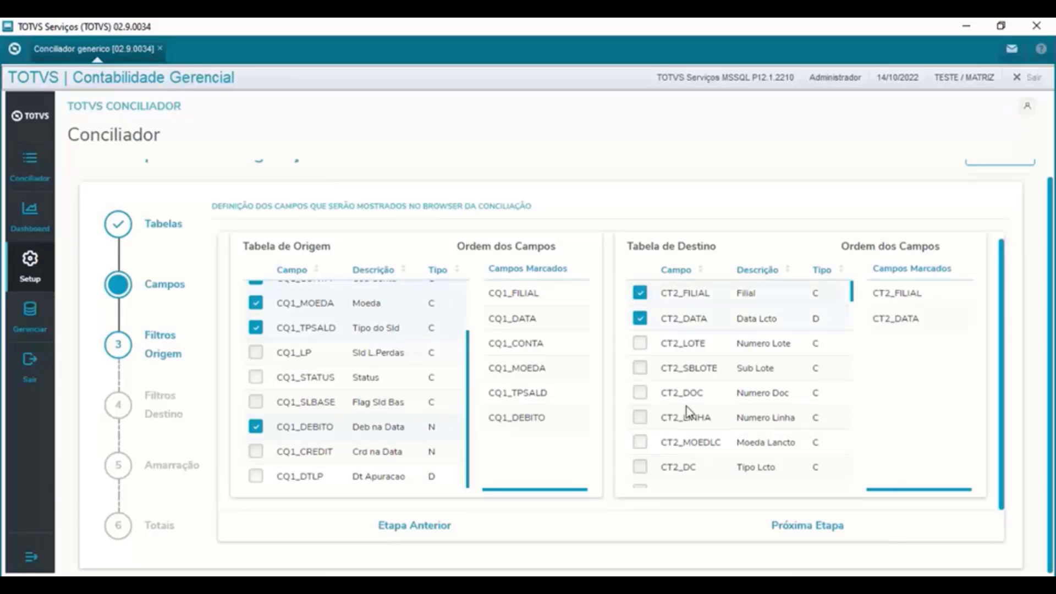
click(640, 343)
click(639, 367)
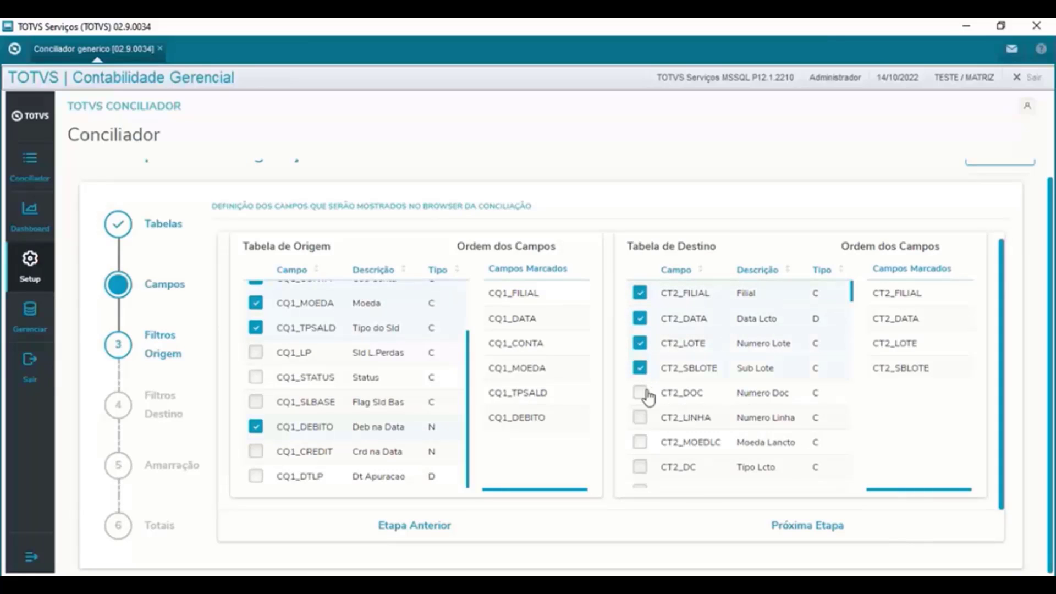
click(639, 393)
click(640, 418)
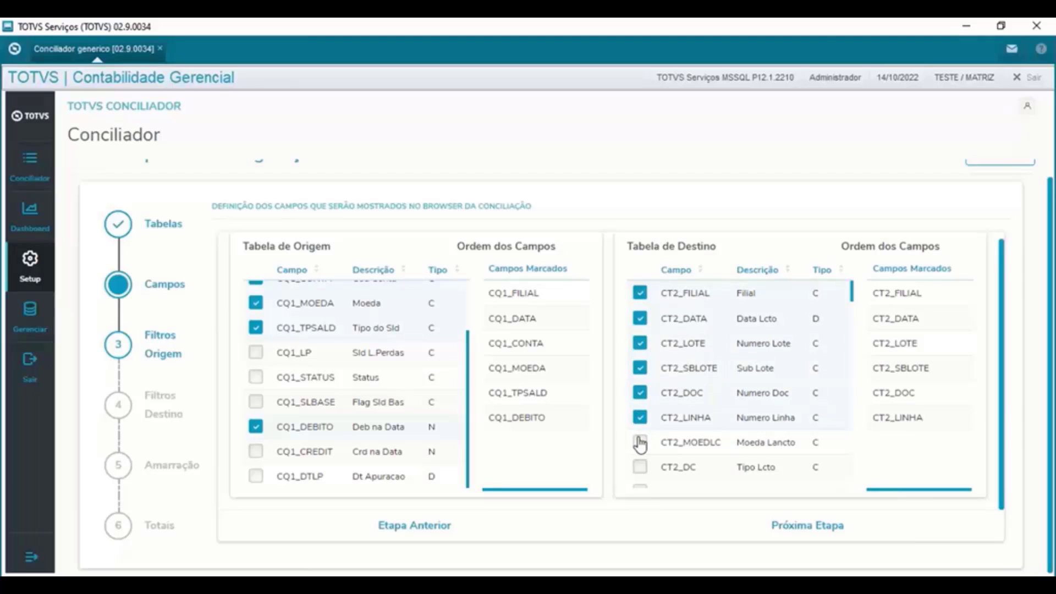
click(640, 442)
scroll(703, 431, down, 4)
click(640, 374)
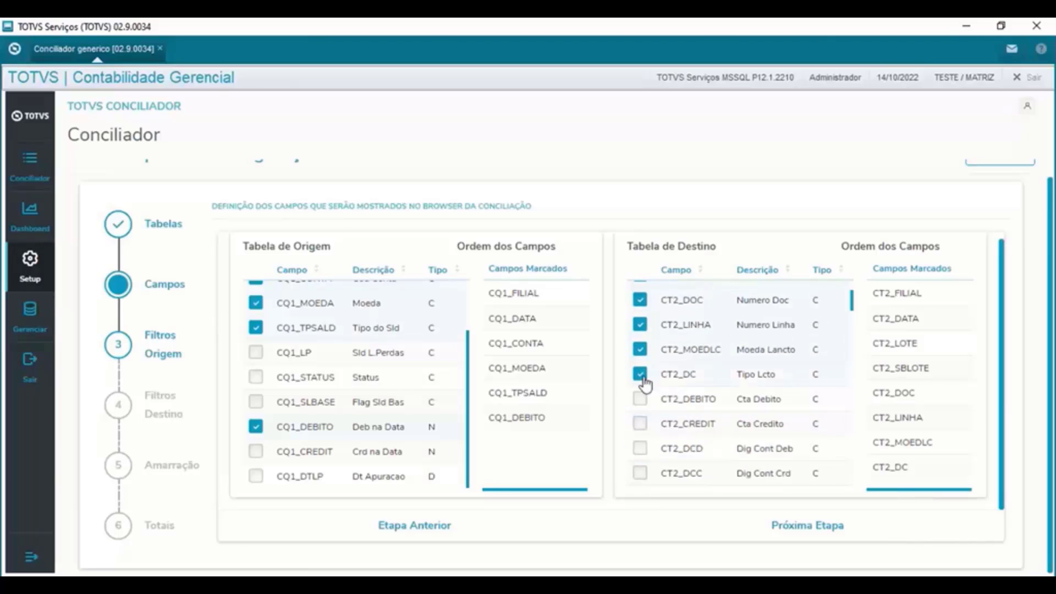
click(640, 398)
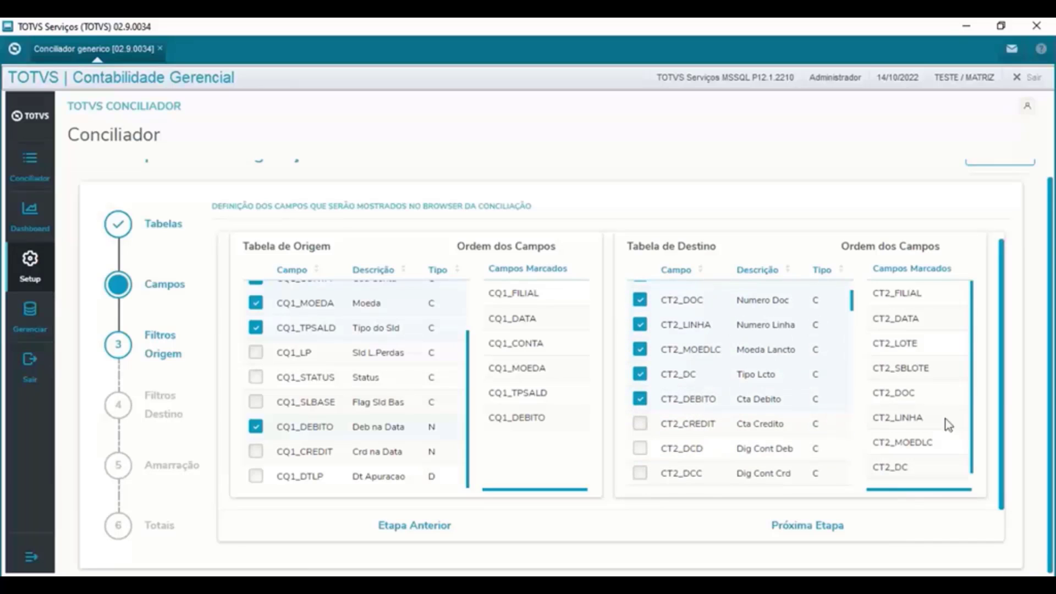
click(642, 426)
click(645, 429)
- Also show CT2_VALOR, CT2_HIST and CT2_TPSALD in the reconciliation browser
scroll(649, 432, down, 2)
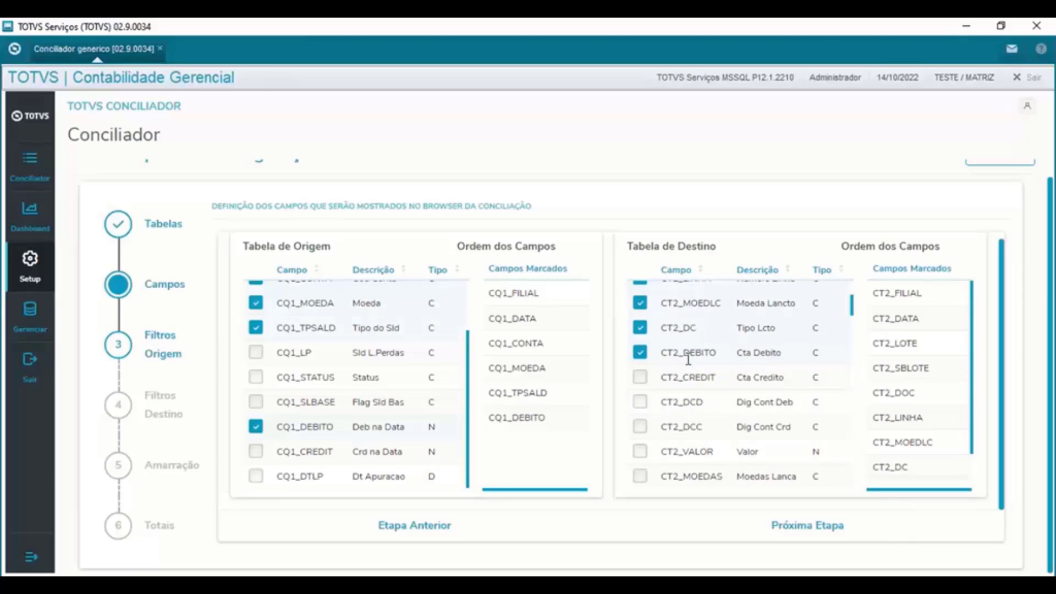
click(640, 452)
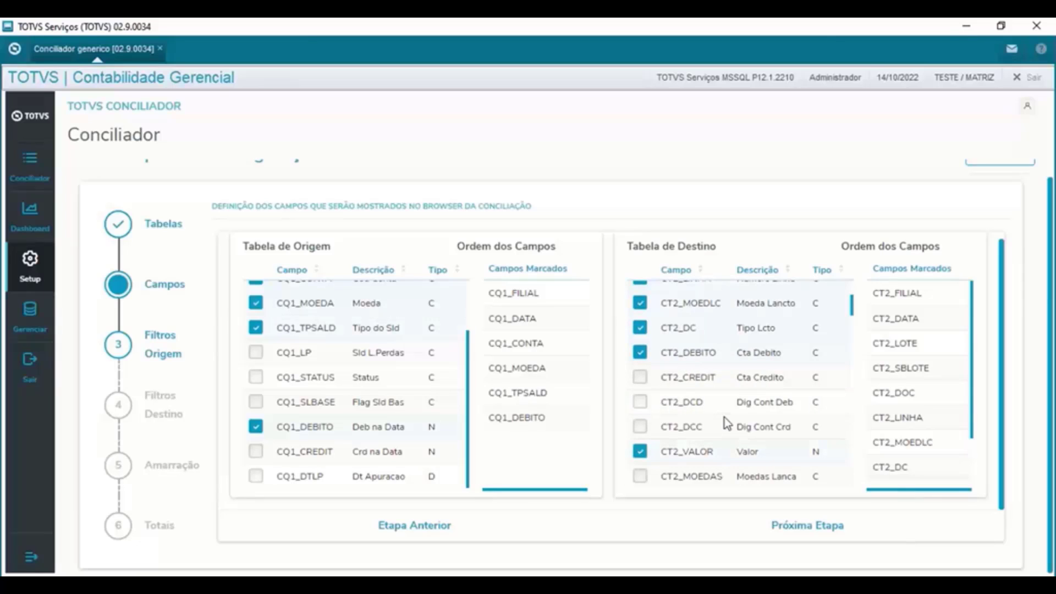
scroll(726, 425, down, 3)
click(642, 436)
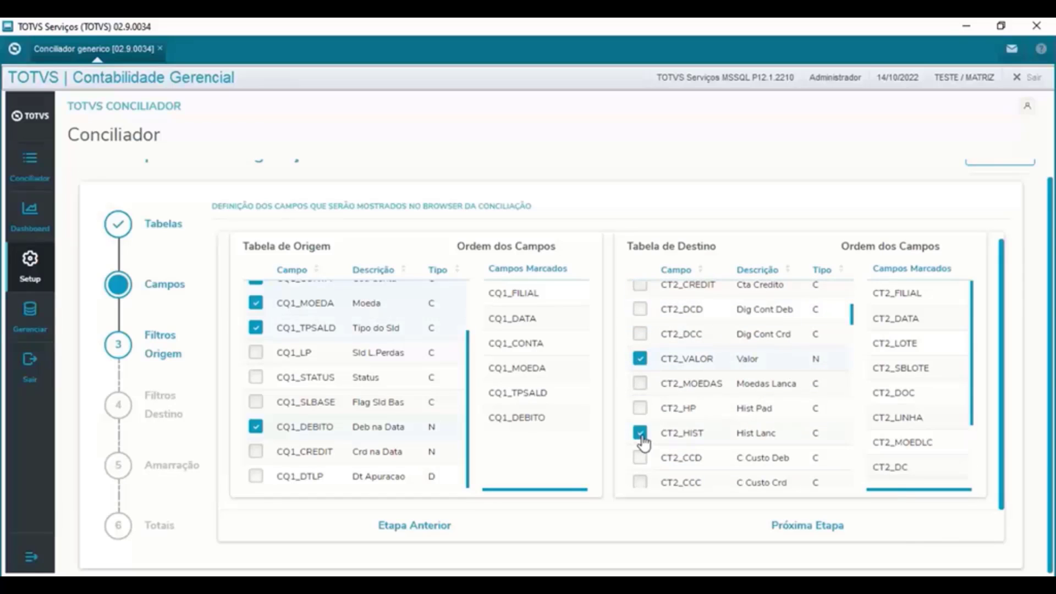
scroll(717, 438, down, 5)
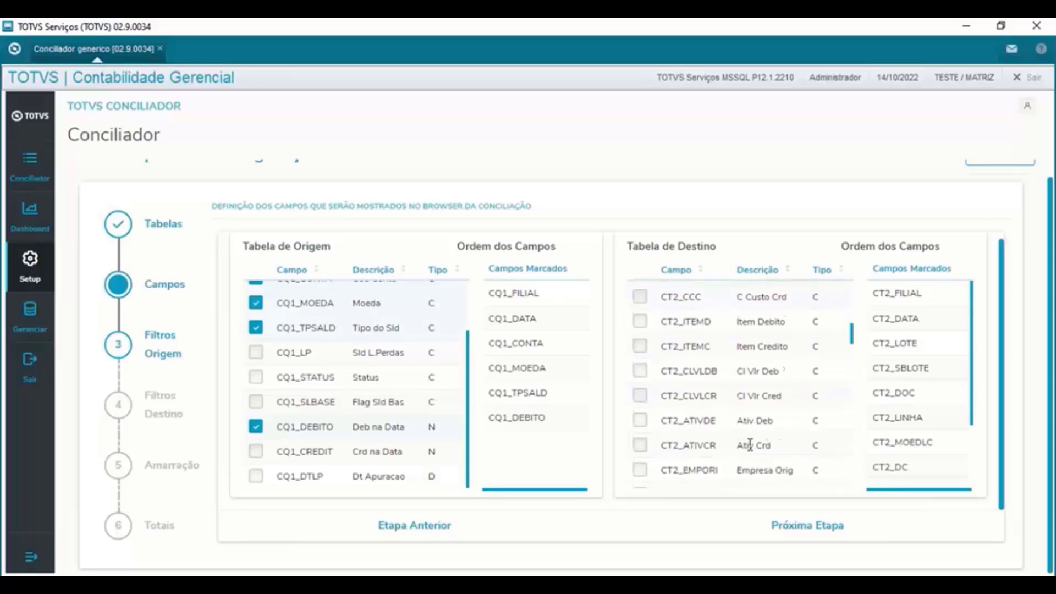
scroll(748, 448, down, 4)
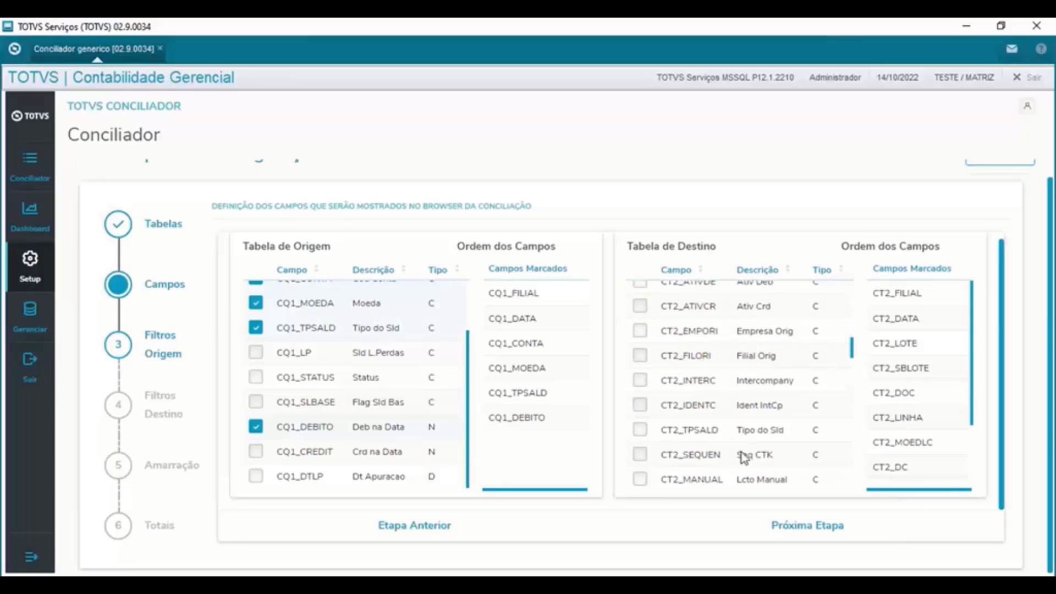
click(640, 430)
scroll(734, 437, down, 5)
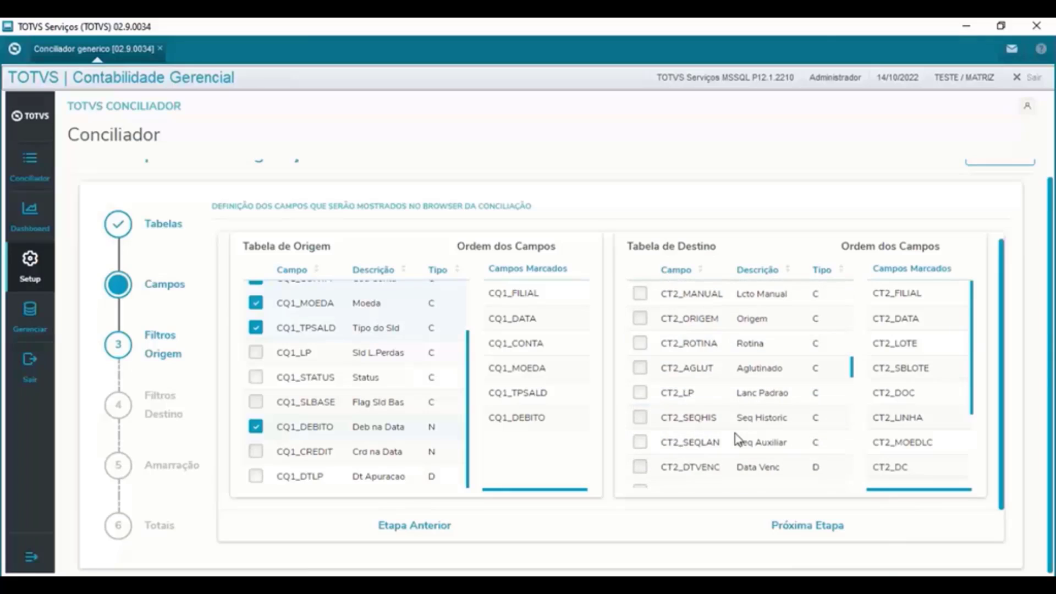
scroll(737, 438, down, 2)
scroll(751, 440, up, 15)
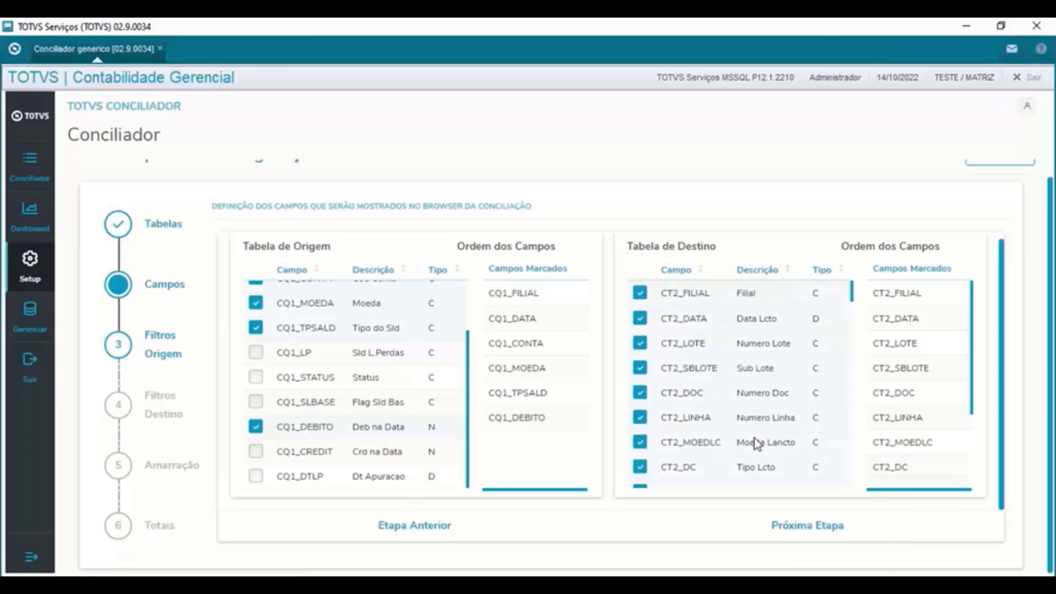
scroll(592, 375, up, 1)
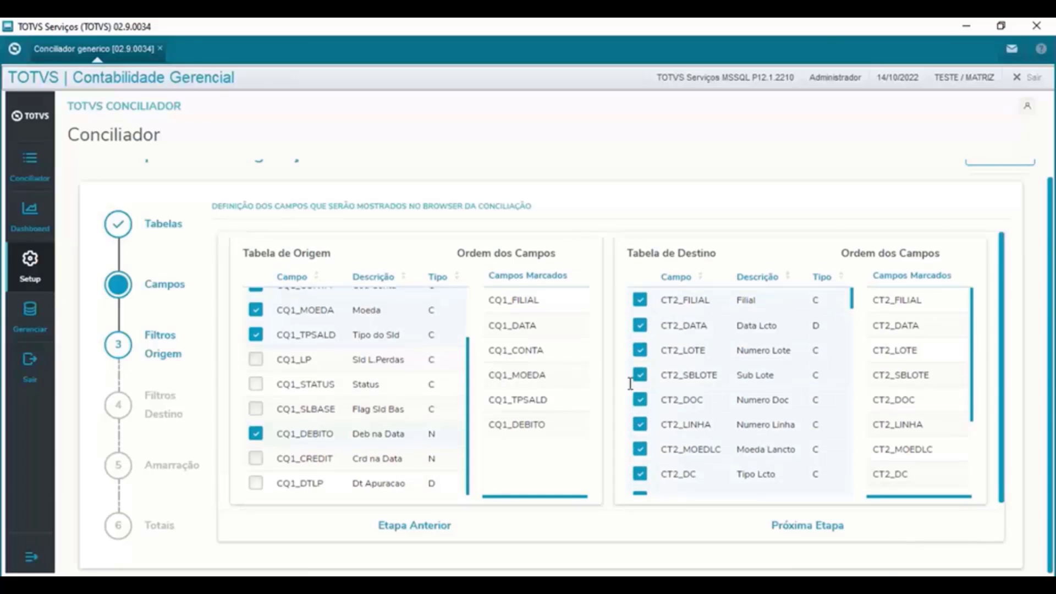
- In Filtros Origem, add CQ1_DATA filters with Maior que ou igual a and Menor que ou igual a
click(805, 529)
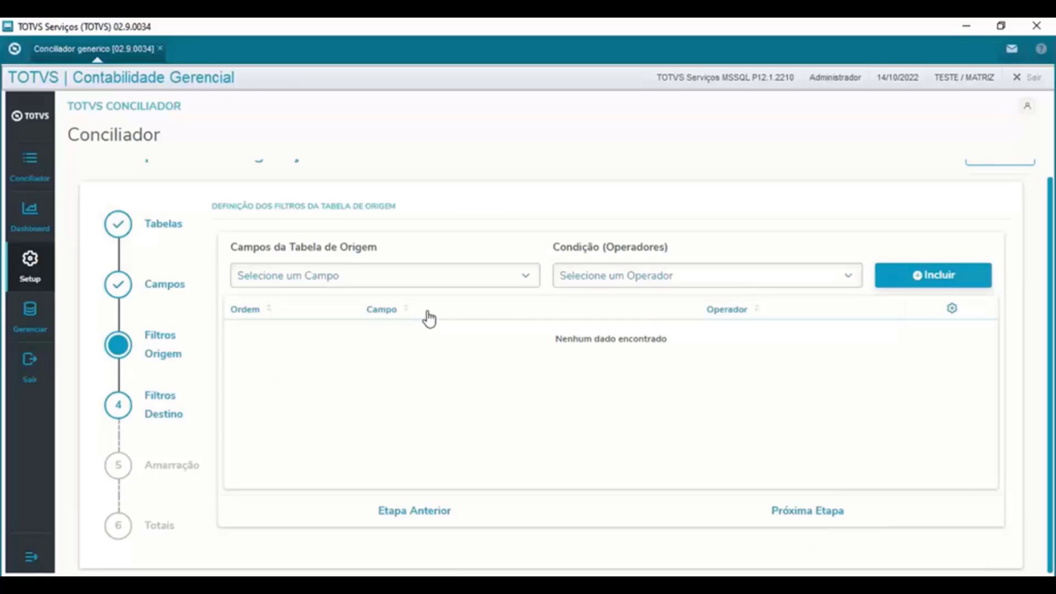
click(407, 278)
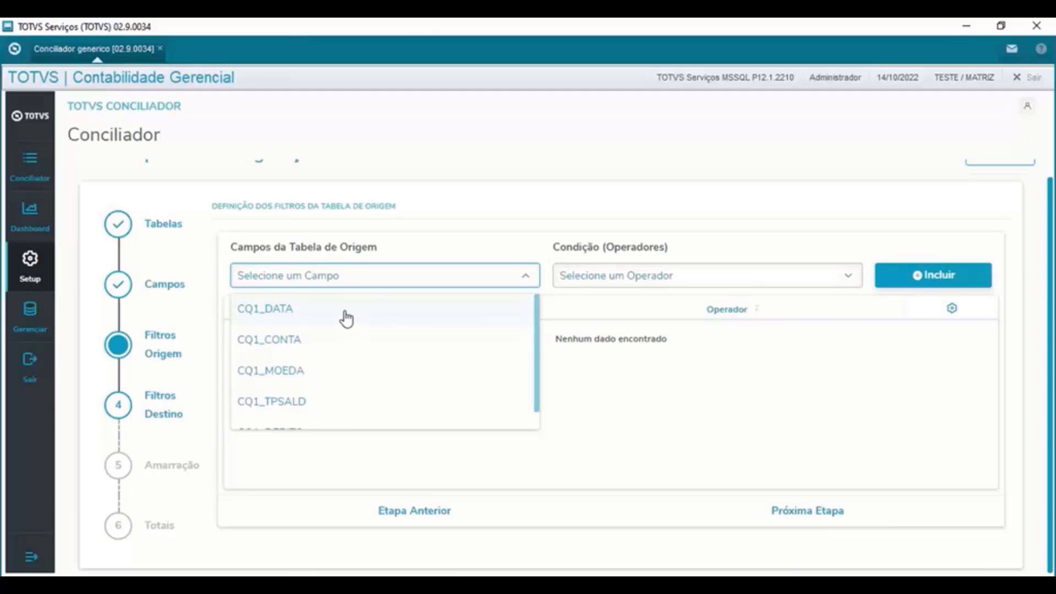
click(346, 319)
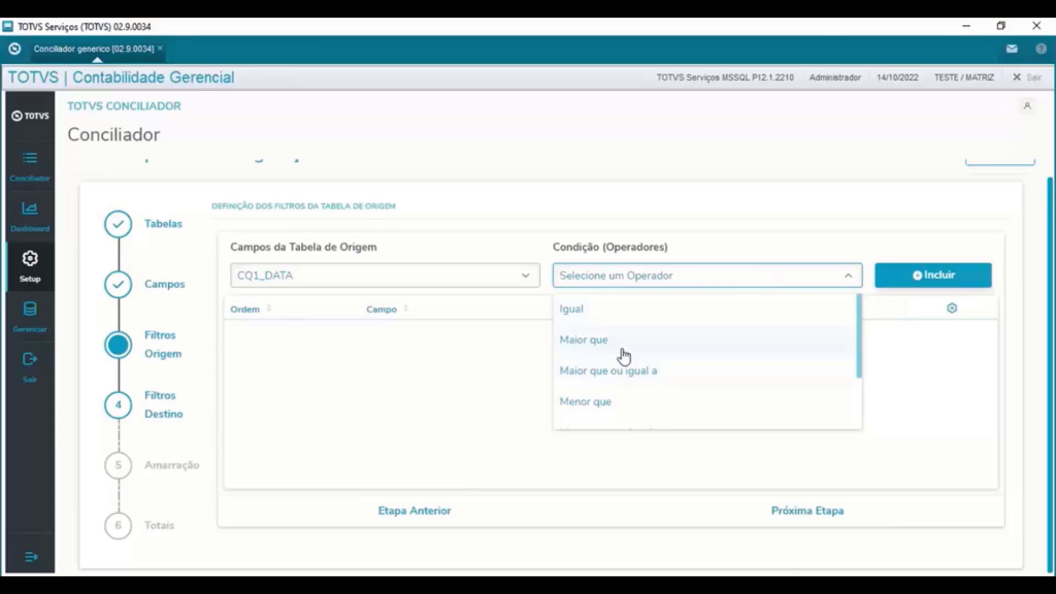
click(627, 370)
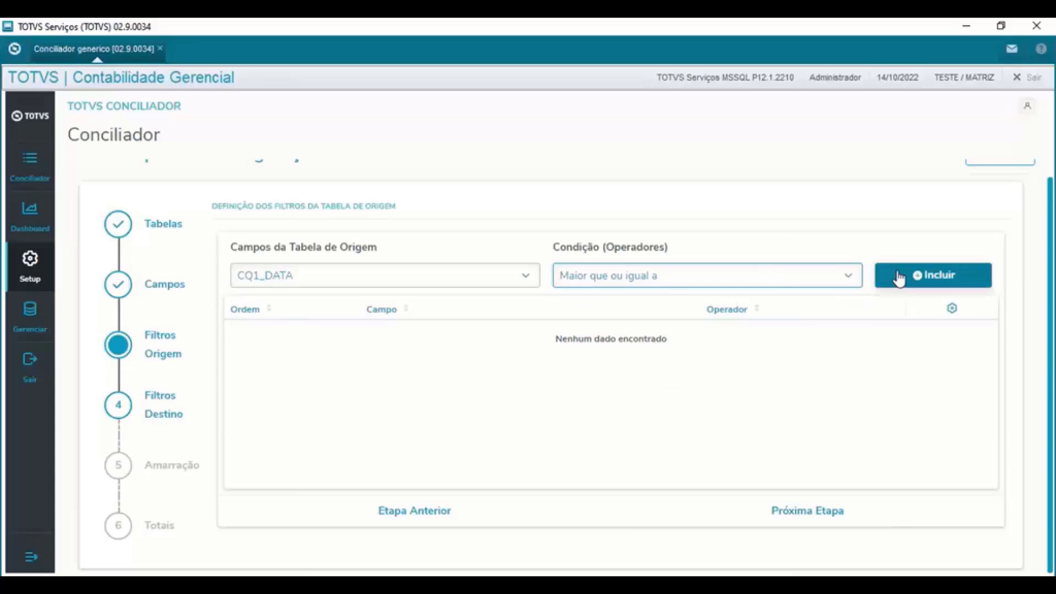
click(921, 279)
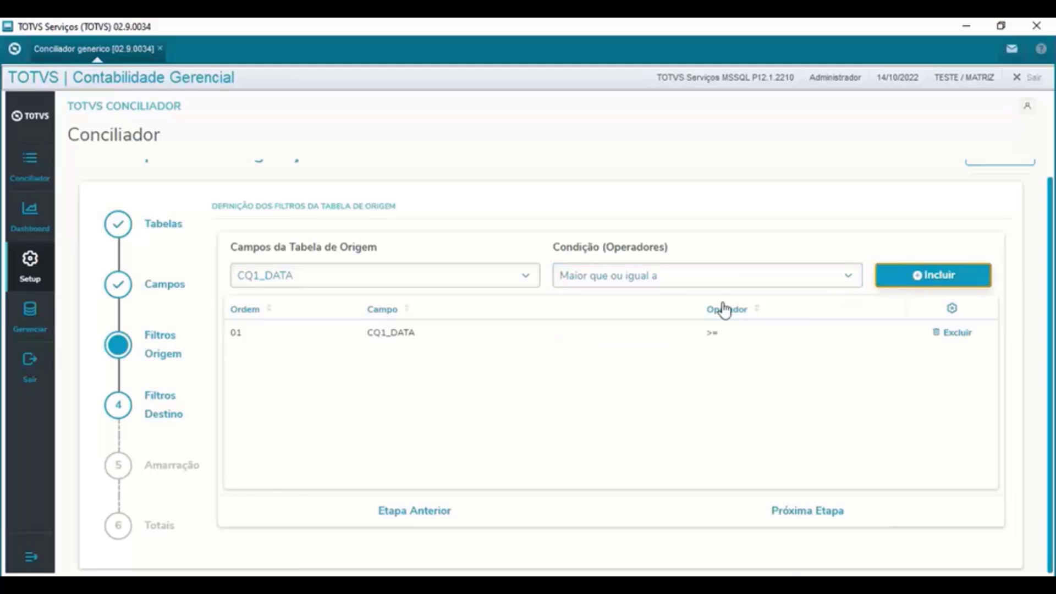
click(709, 275)
scroll(644, 400, down, 1)
click(645, 398)
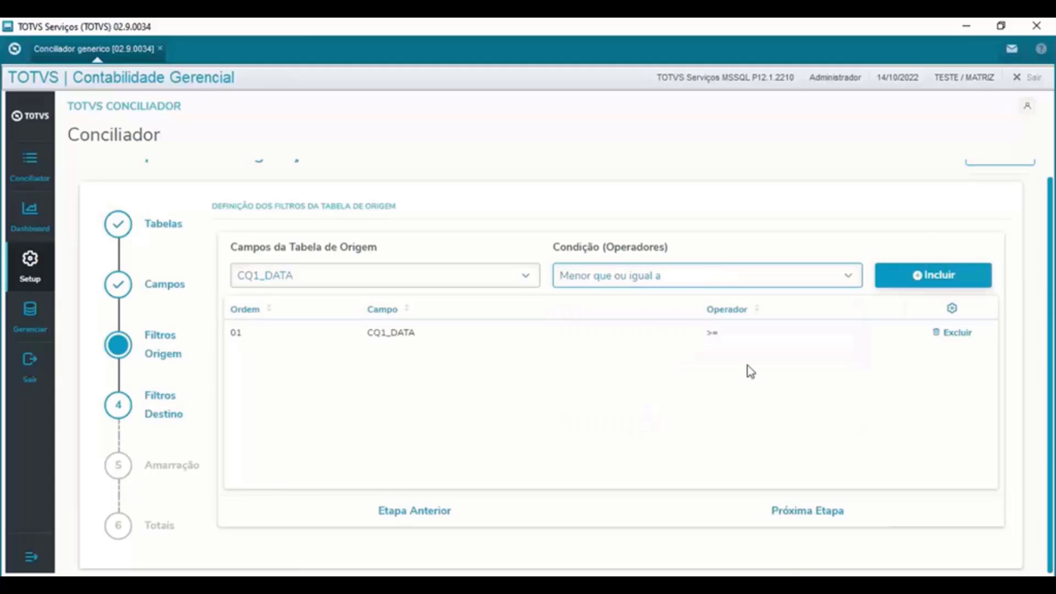
click(918, 277)
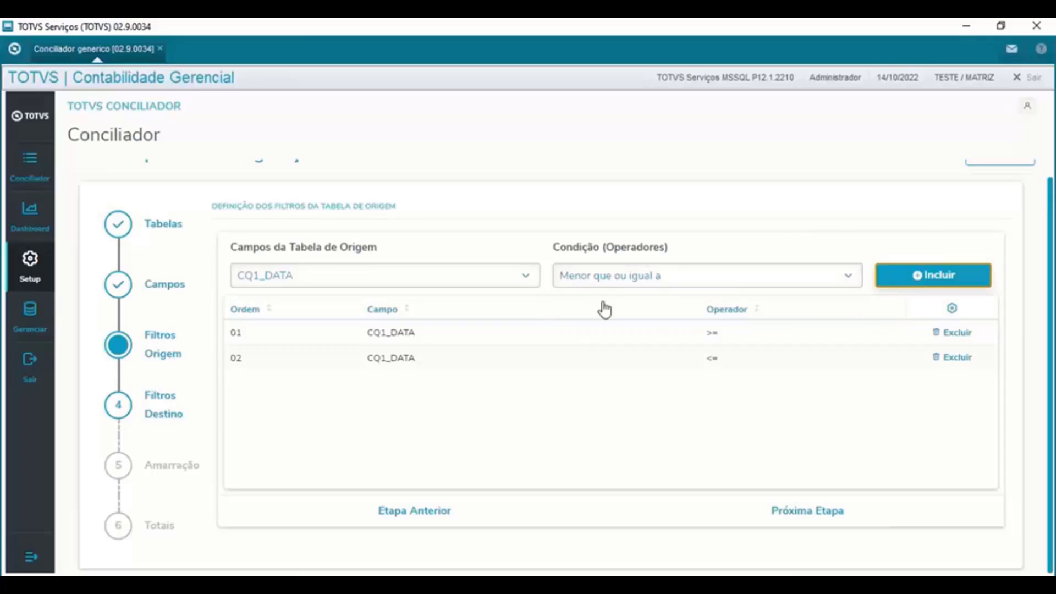
- Add a CQ1_CONTA filter with the Igual condition
click(517, 277)
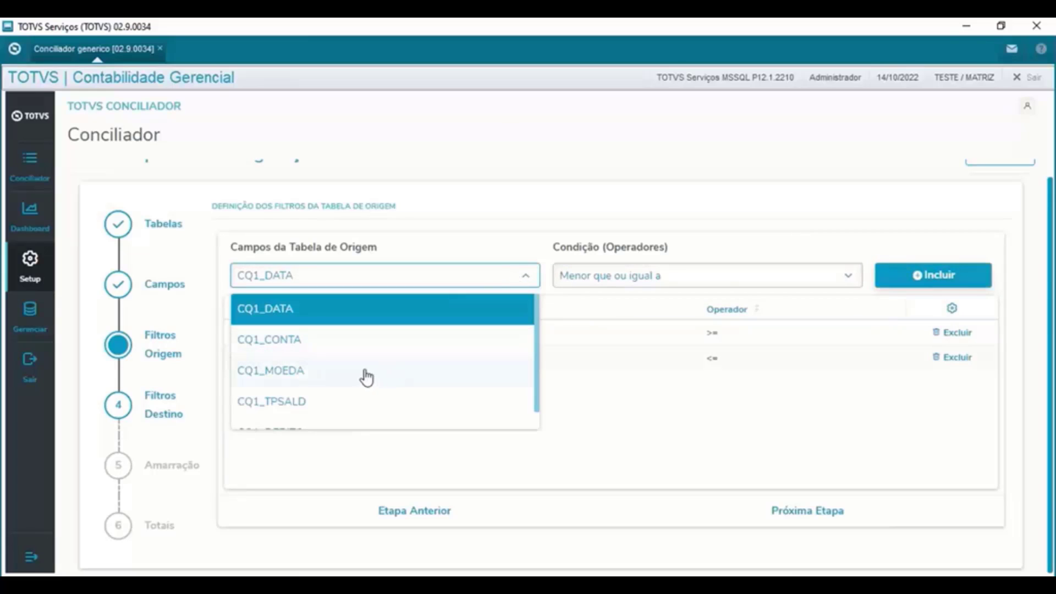
scroll(347, 382, down, 1)
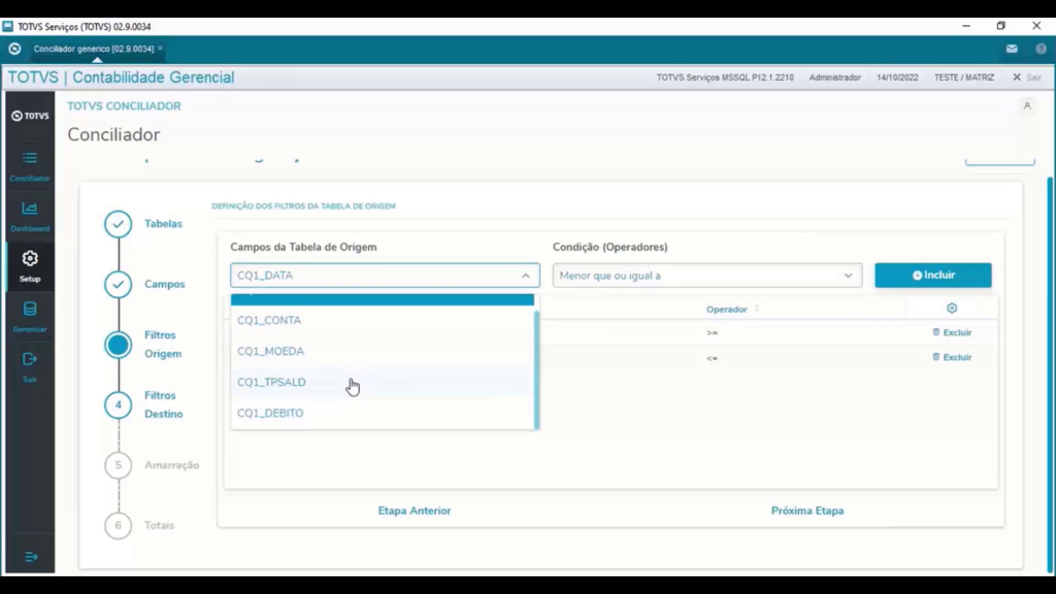
scroll(341, 385, up, 1)
click(314, 346)
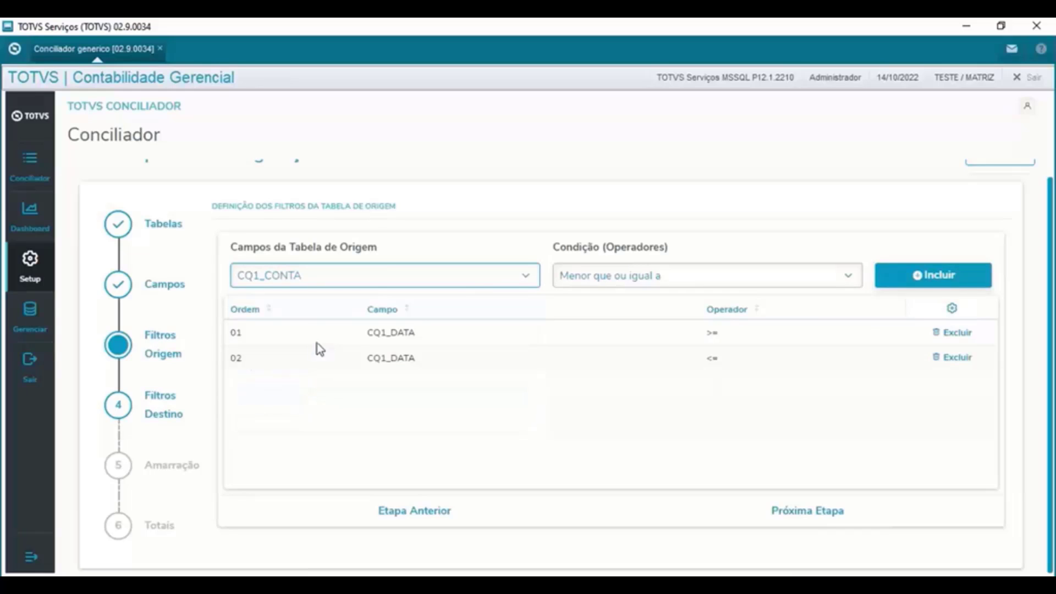
click(659, 282)
click(582, 315)
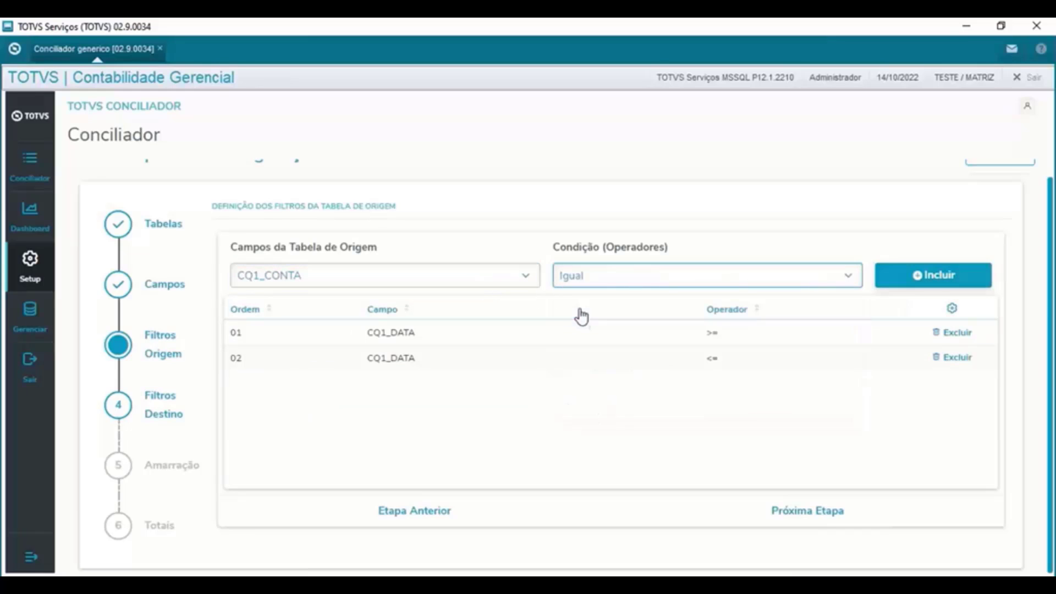
click(935, 278)
- Add Igual filters for CQ1_MOEDA and CQ1_TPSALD
click(421, 276)
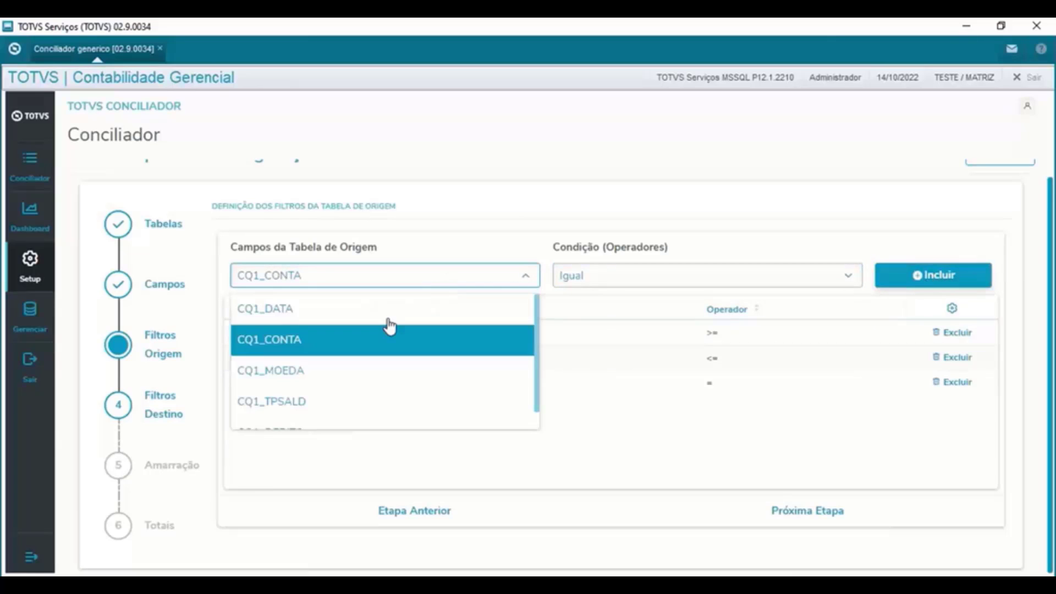
click(287, 373)
click(916, 278)
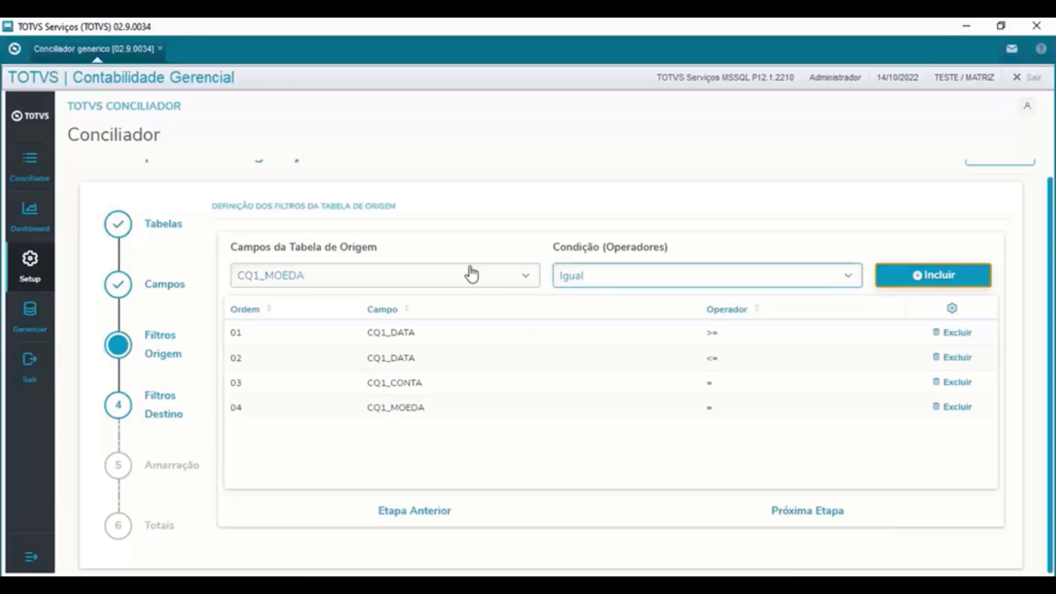
click(427, 278)
click(306, 411)
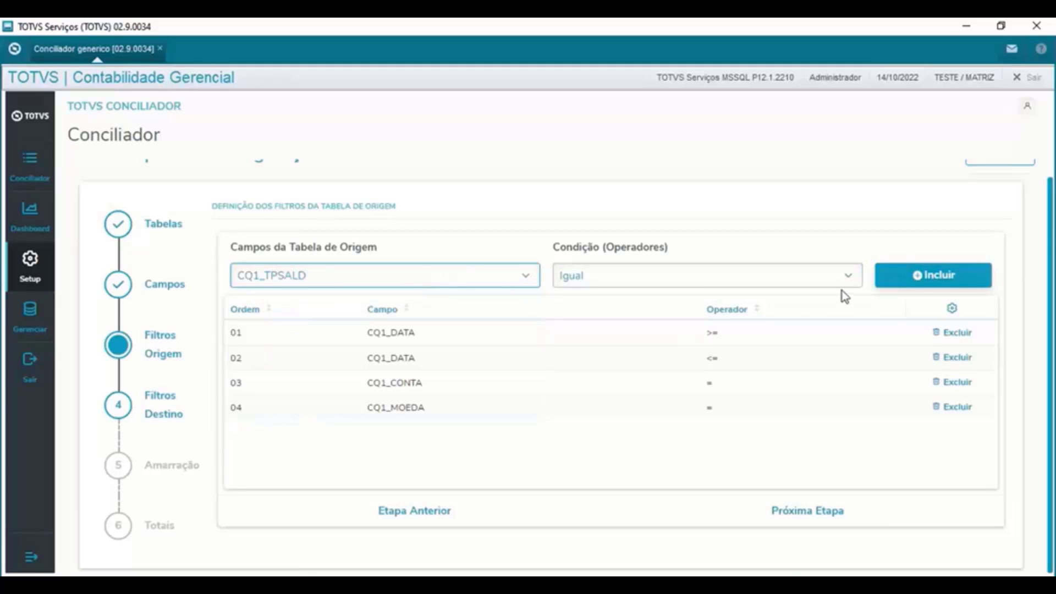
click(933, 277)
click(477, 278)
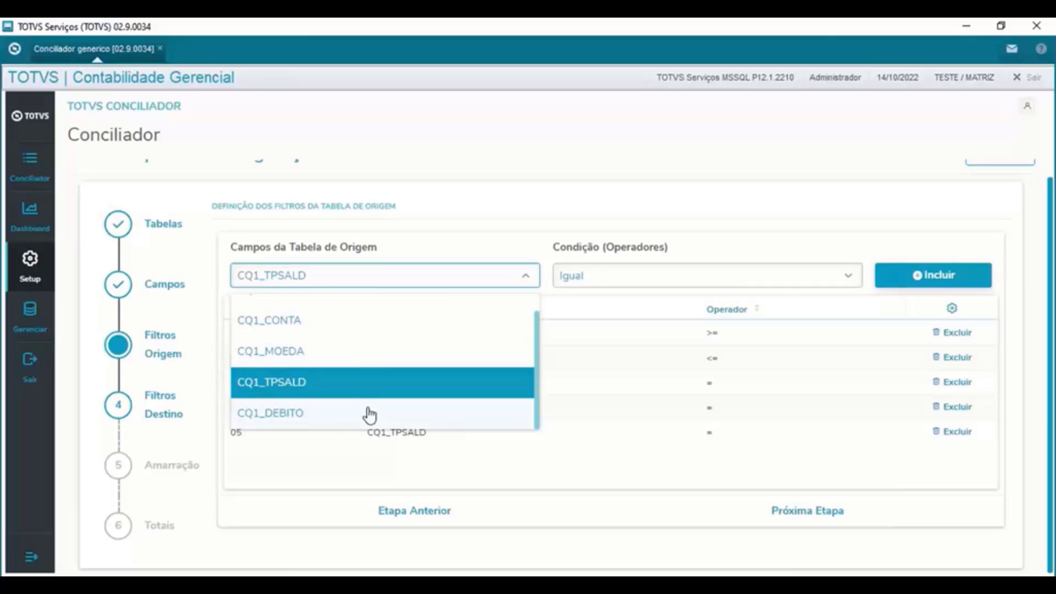
click(633, 452)
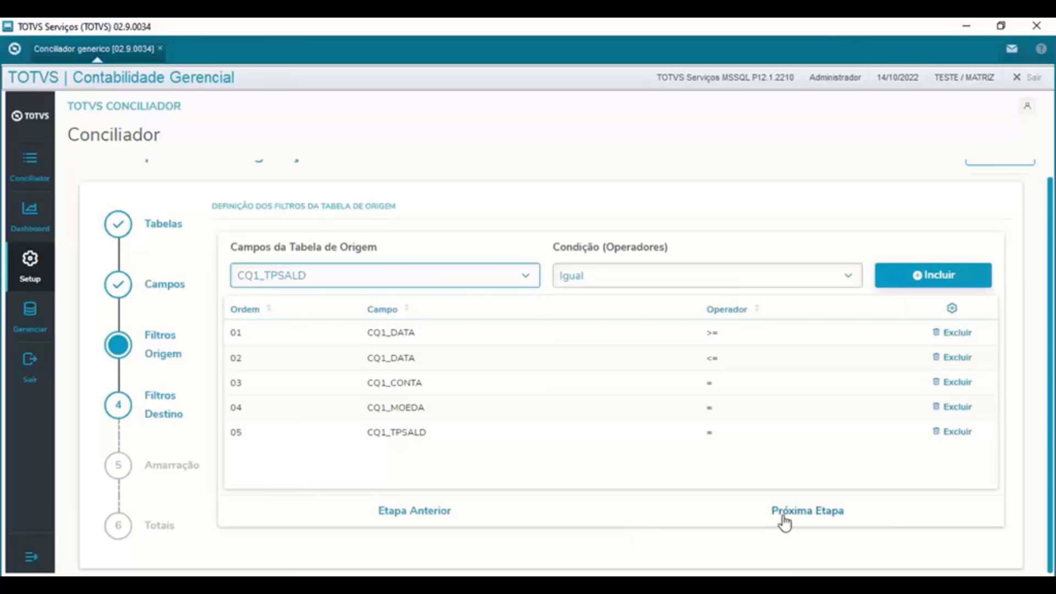
- In Filtros Destino, add CT2_DATA filters for greater-or-equal and less-or-equal
click(808, 512)
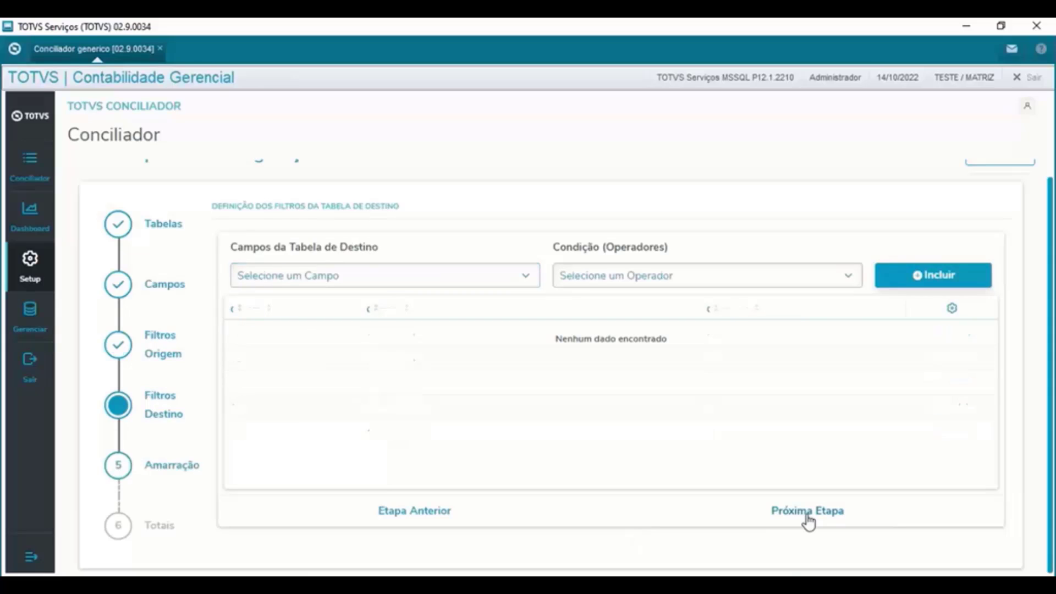
click(532, 278)
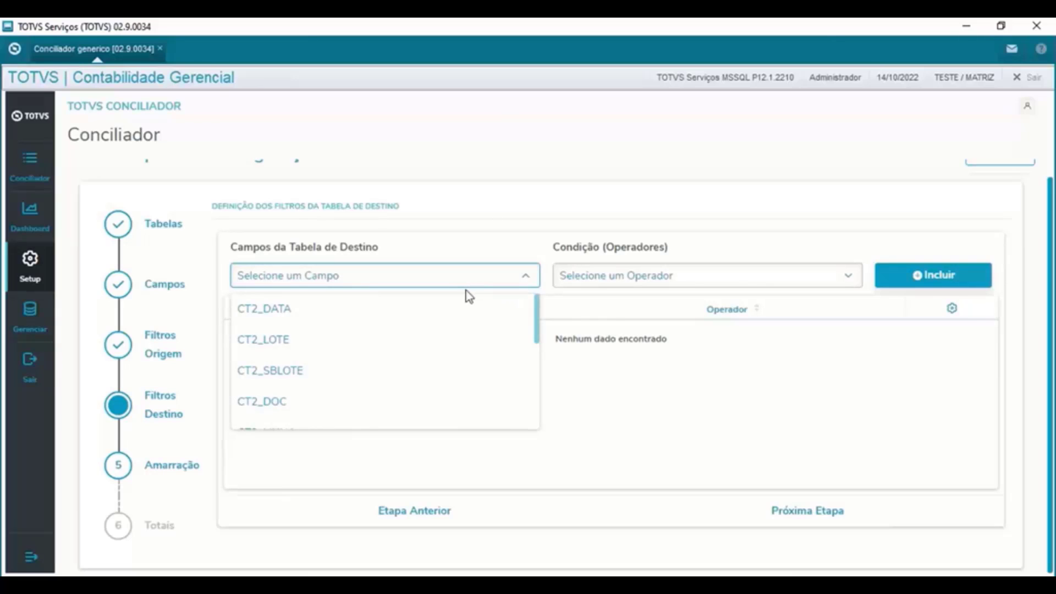
click(289, 314)
click(630, 281)
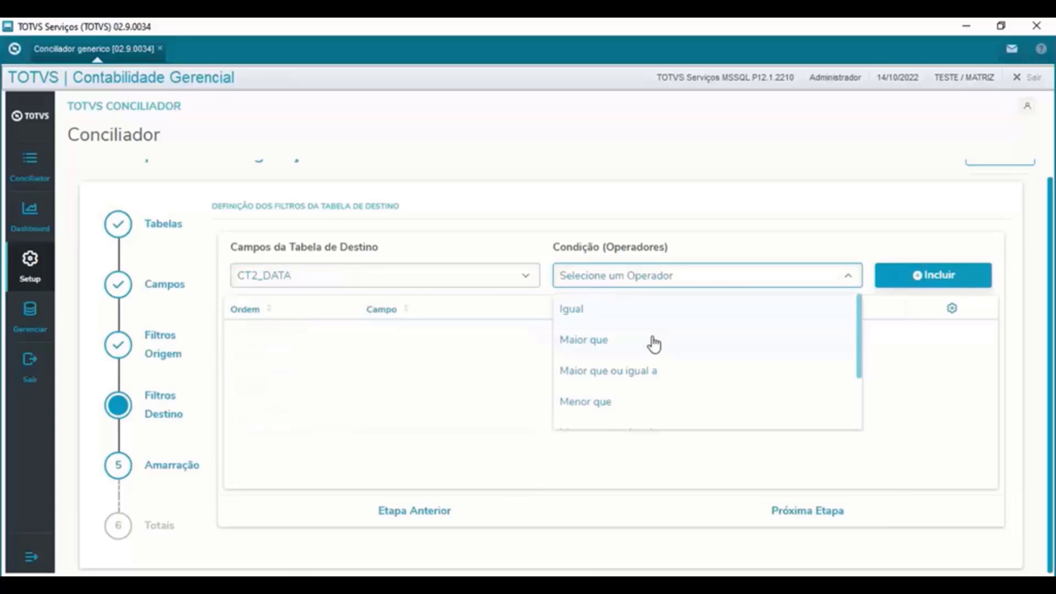
click(658, 371)
click(893, 282)
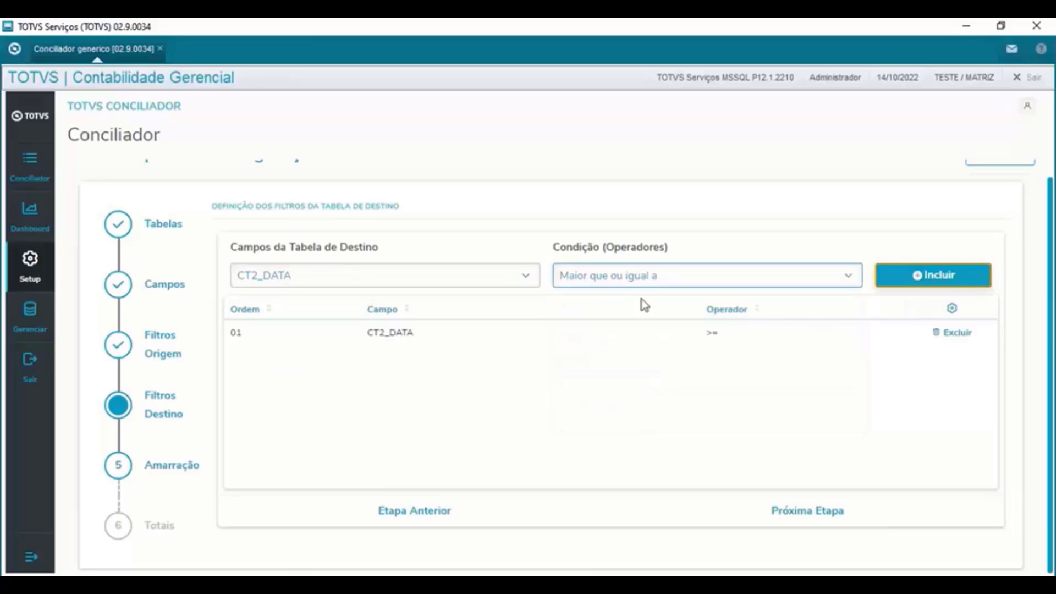
click(490, 276)
click(693, 274)
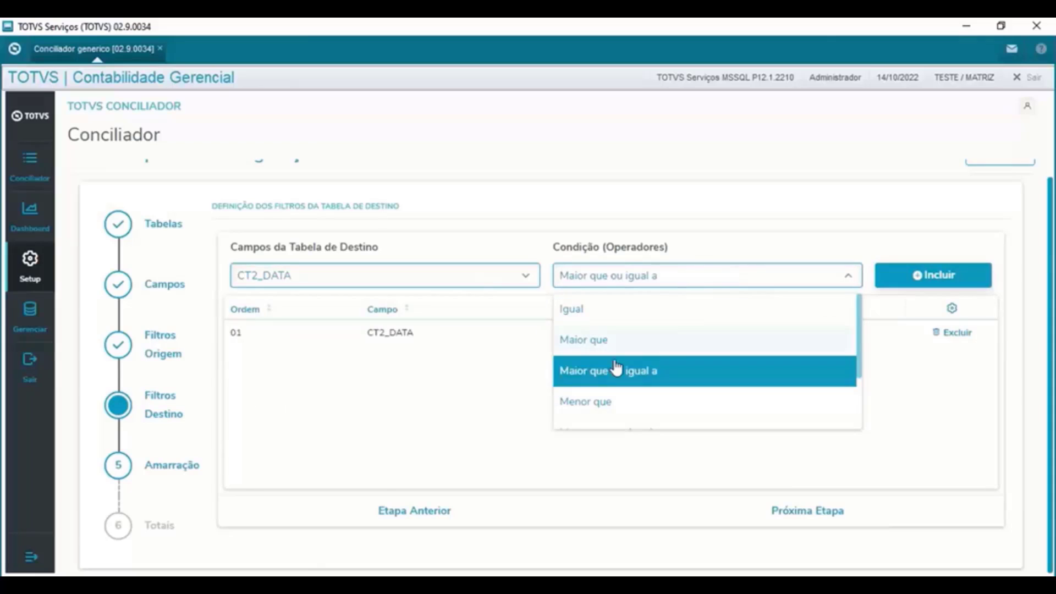
scroll(616, 368, down, 2)
click(643, 393)
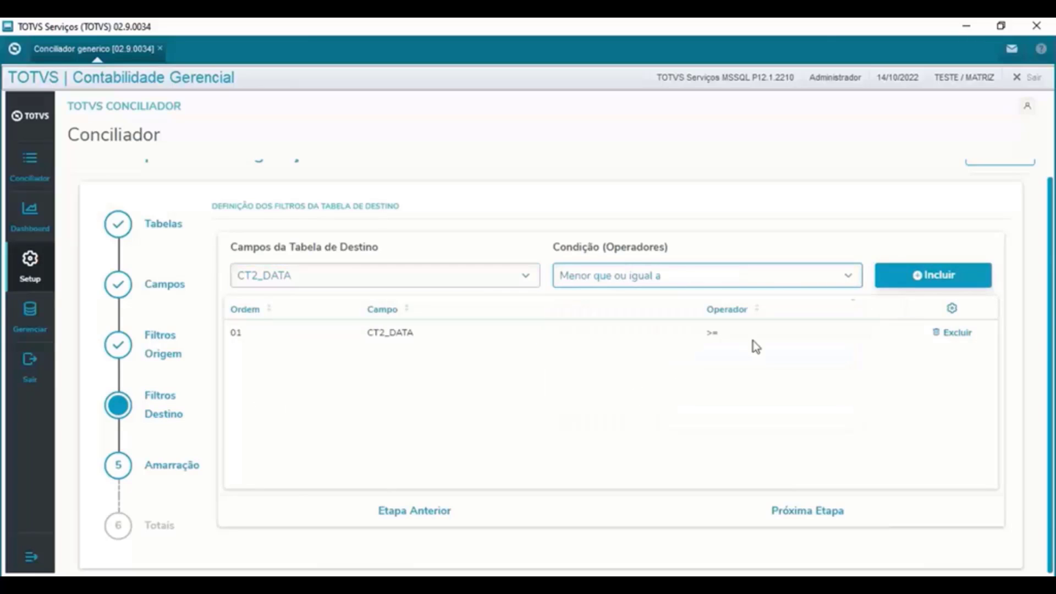
click(912, 280)
- Add CT2_DEBITO filters for greater-or-equal and less-or-equal
click(461, 281)
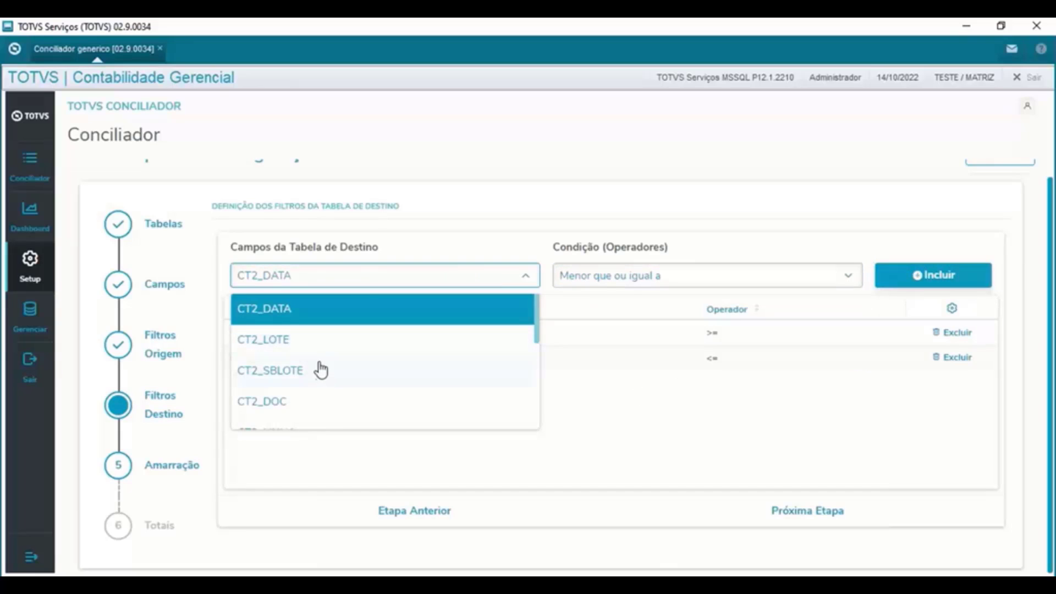
scroll(321, 371, down, 3)
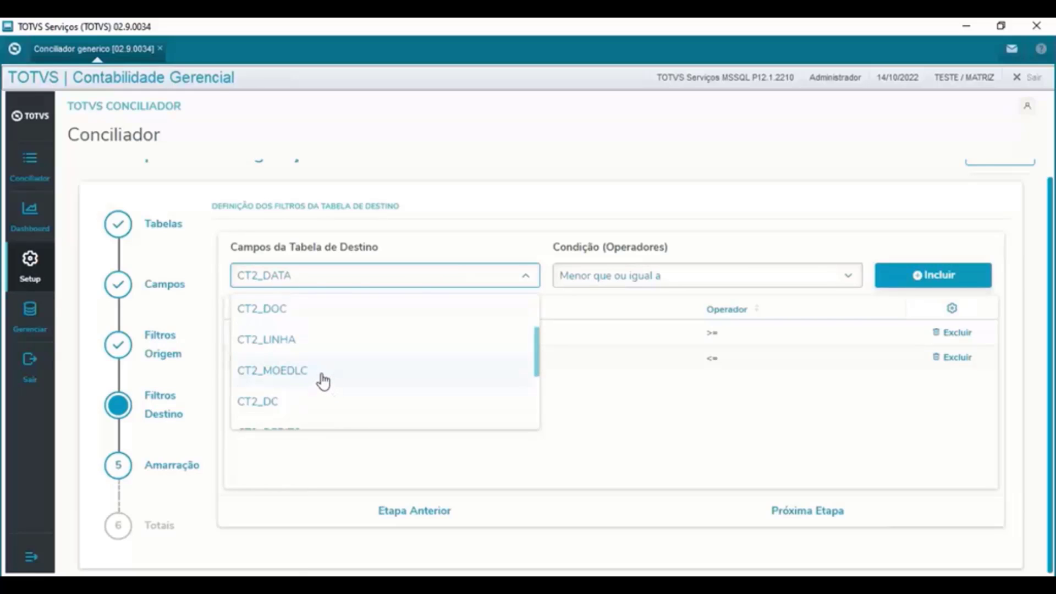
scroll(323, 374, down, 2)
click(299, 390)
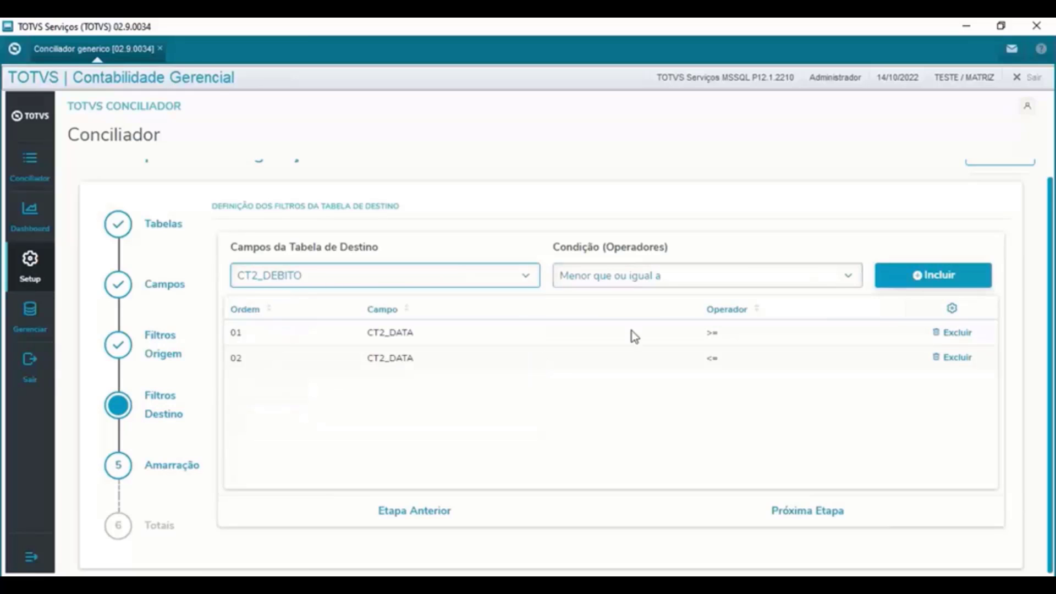
click(559, 275)
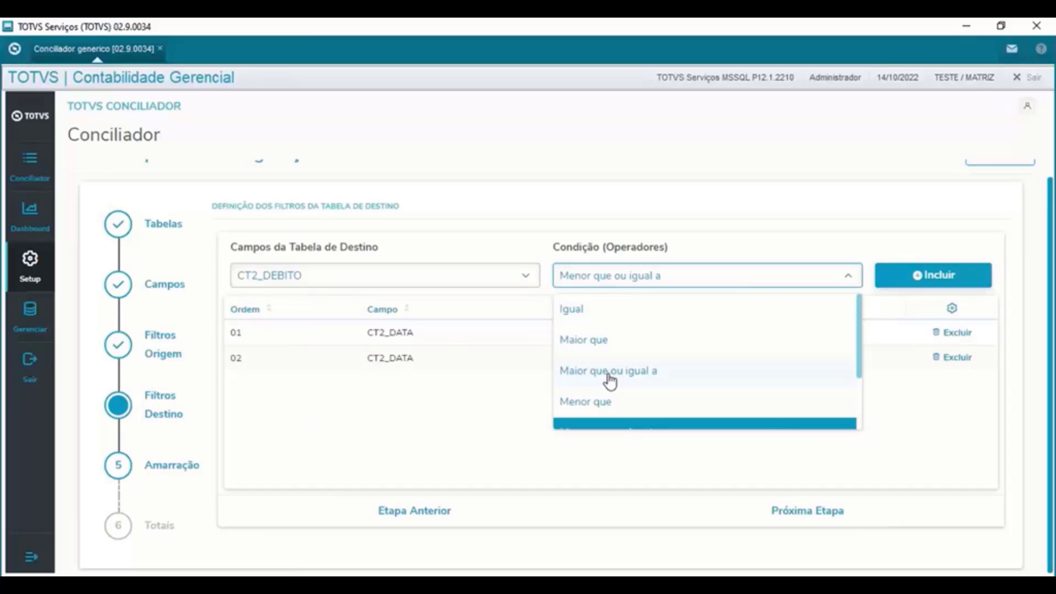
click(609, 372)
click(933, 279)
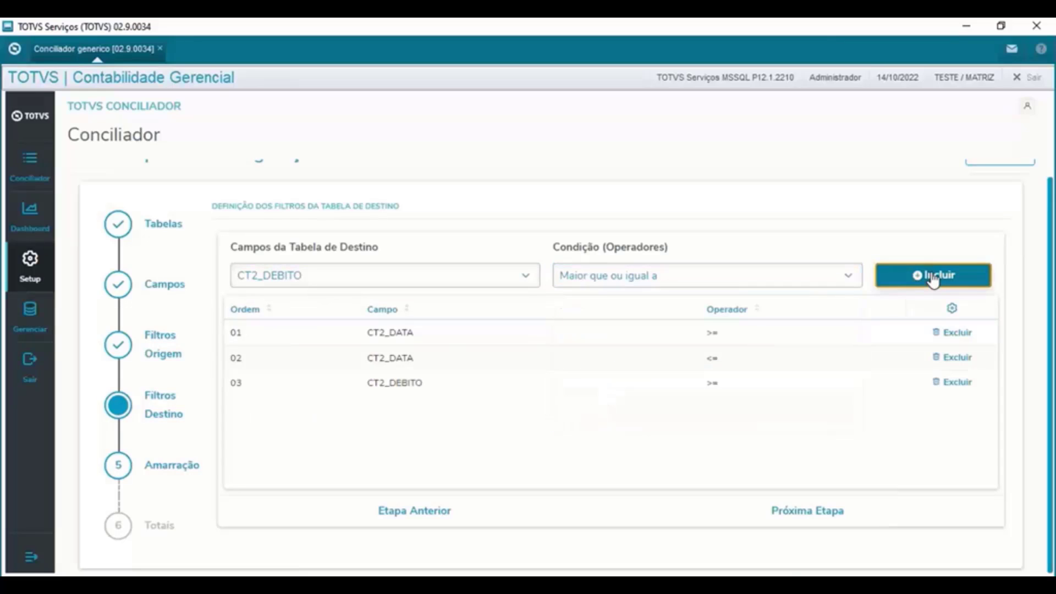
click(599, 278)
scroll(627, 363, down, 1)
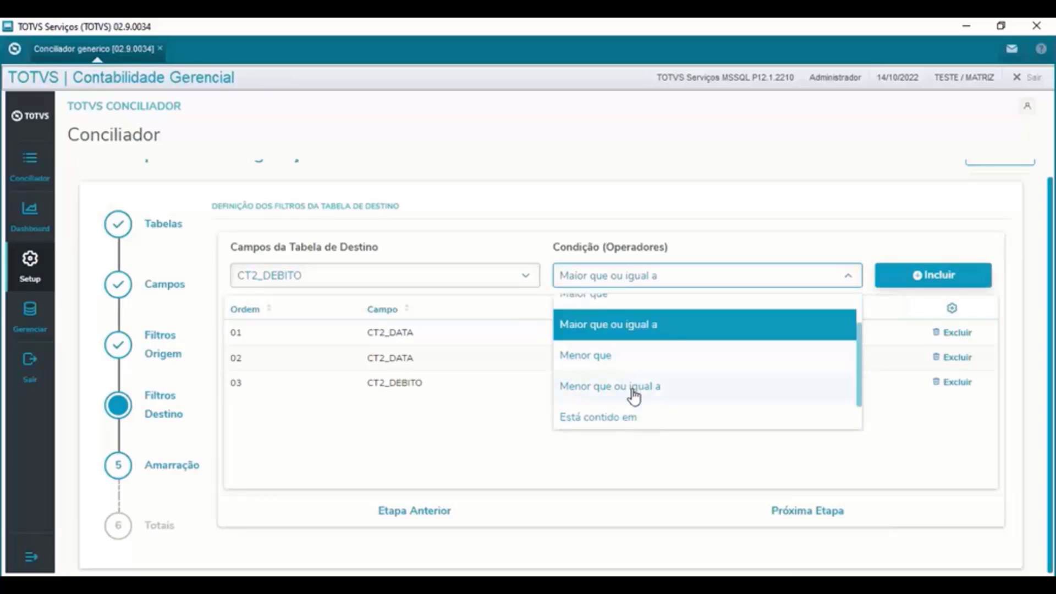
click(632, 390)
click(907, 278)
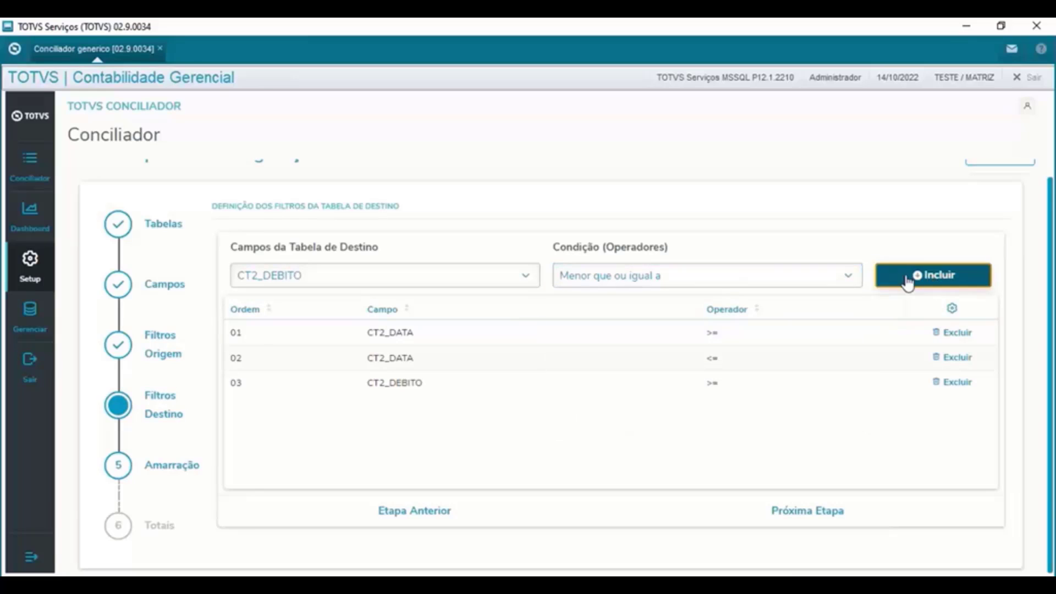
- Replace the mistaken CT2_MOEDLC less-or-equal filter with a CT2_MOEDLC Igual filter
click(514, 276)
scroll(349, 347, up, 1)
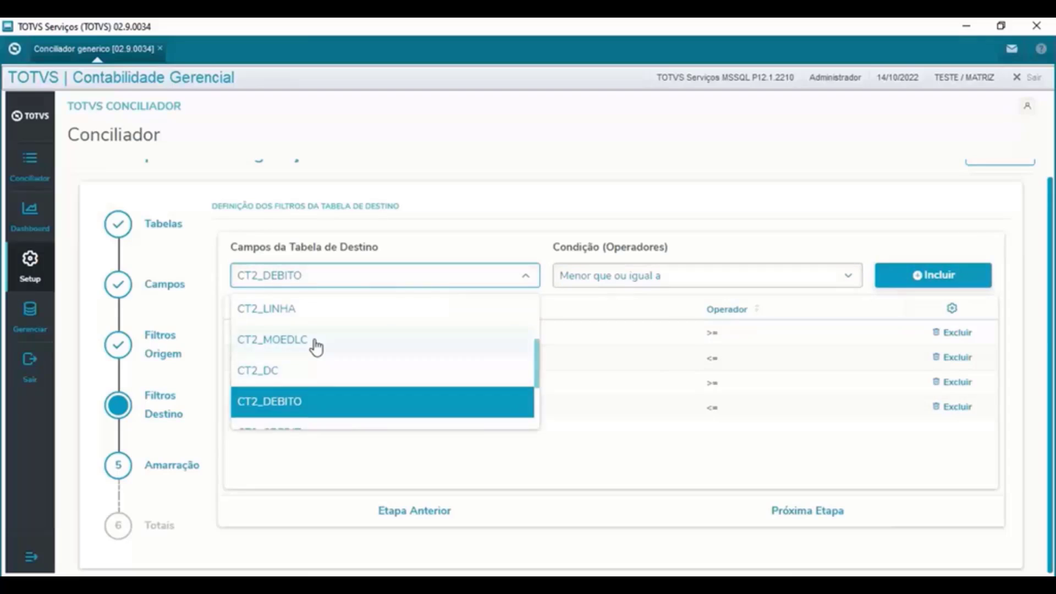
click(314, 342)
click(891, 278)
click(497, 284)
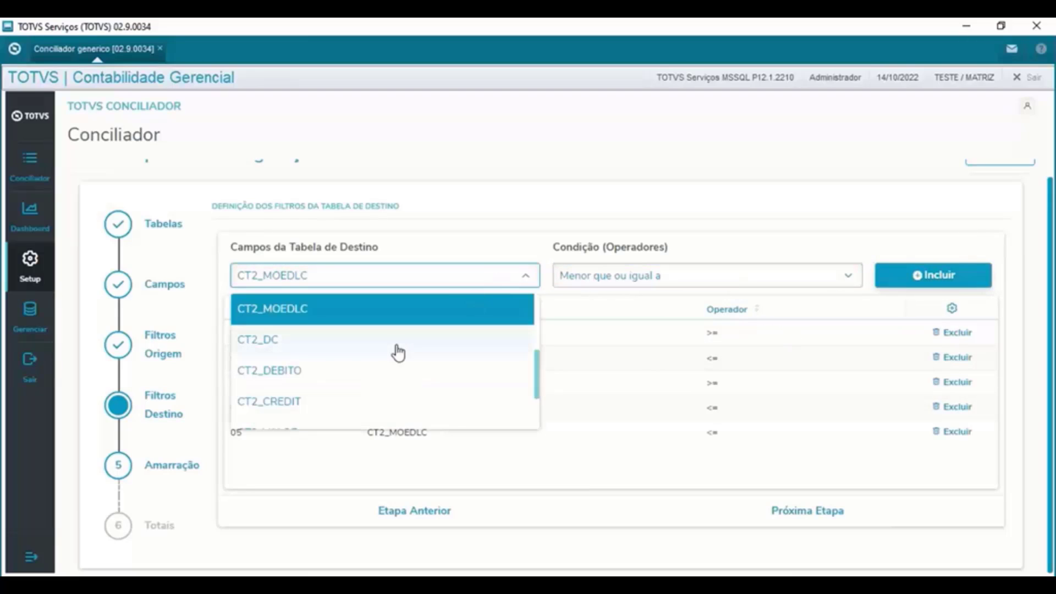
click(955, 434)
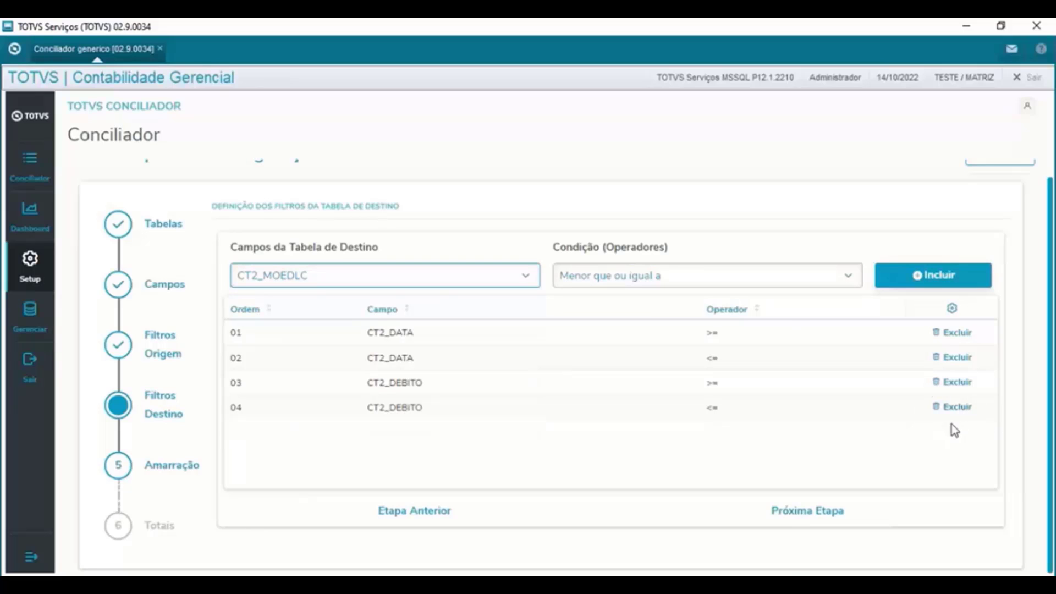
click(736, 278)
click(591, 319)
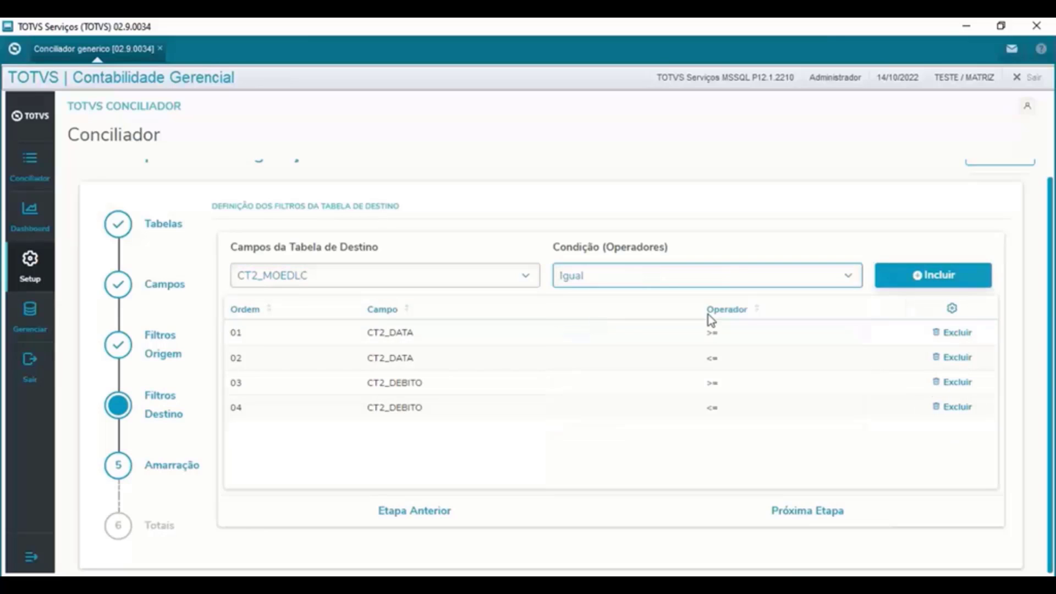
click(947, 274)
- Add a CT2_TPSALD equals filter and continue to the Amarração step
click(418, 278)
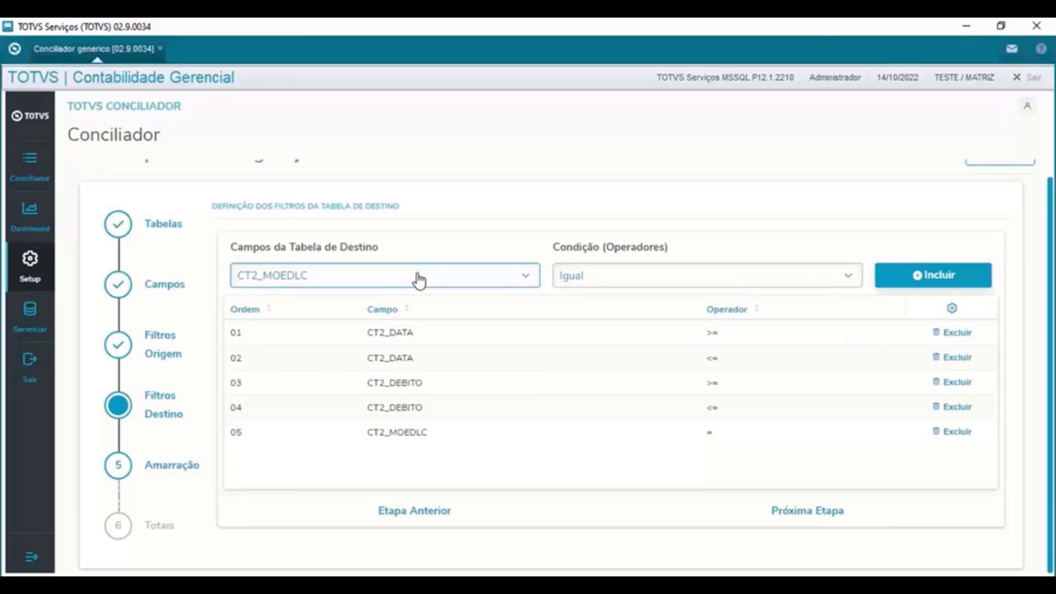
scroll(380, 363, down, 2)
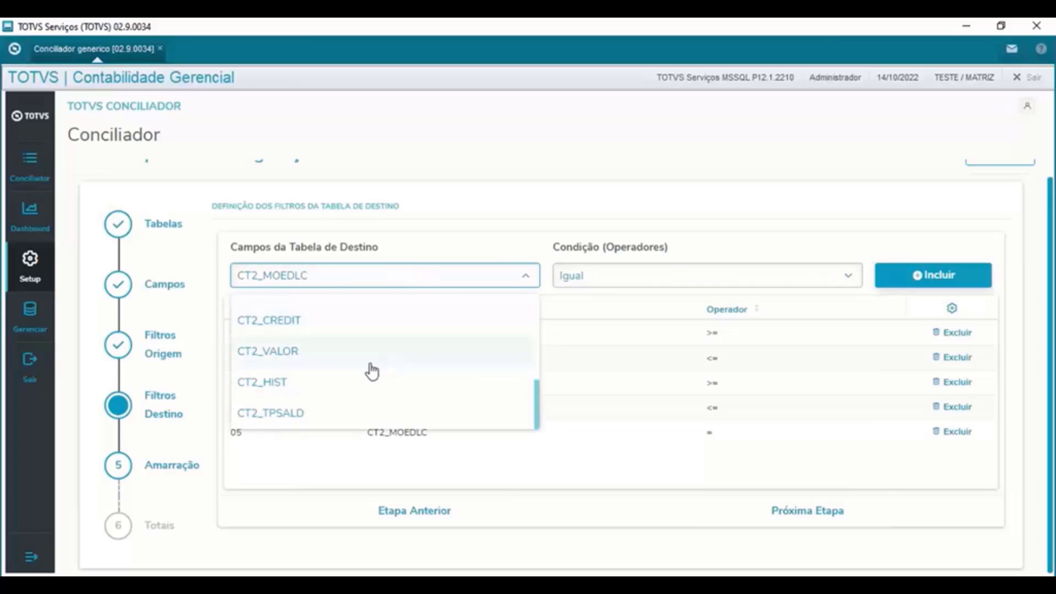
click(306, 412)
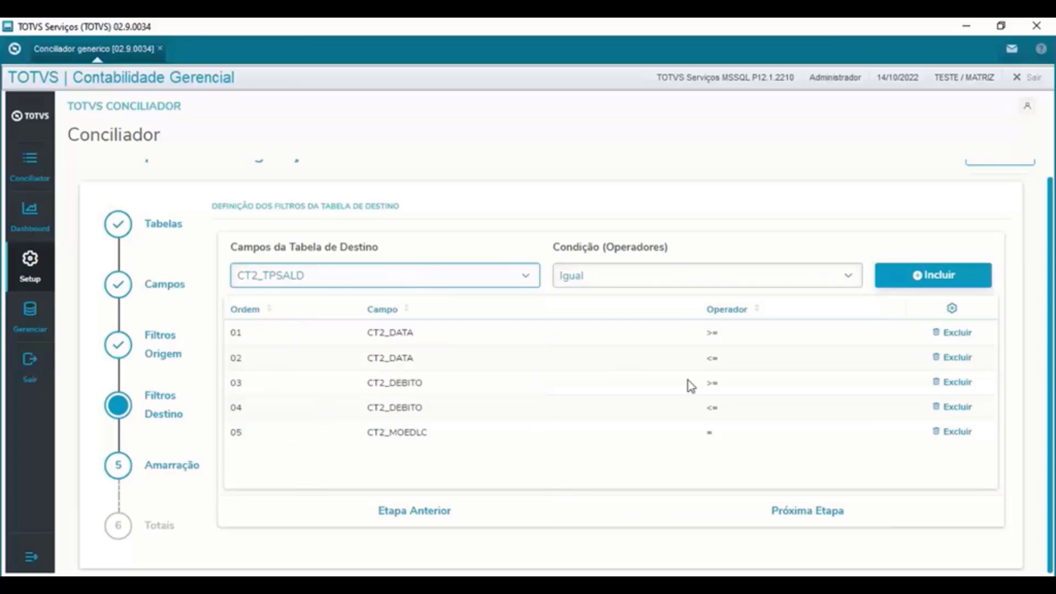
click(917, 281)
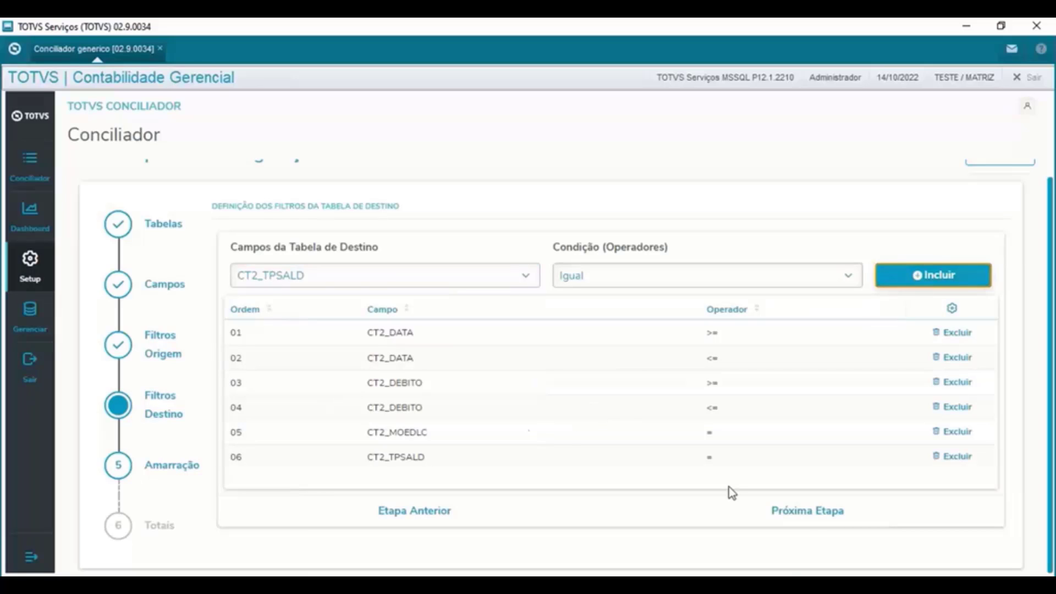
click(808, 524)
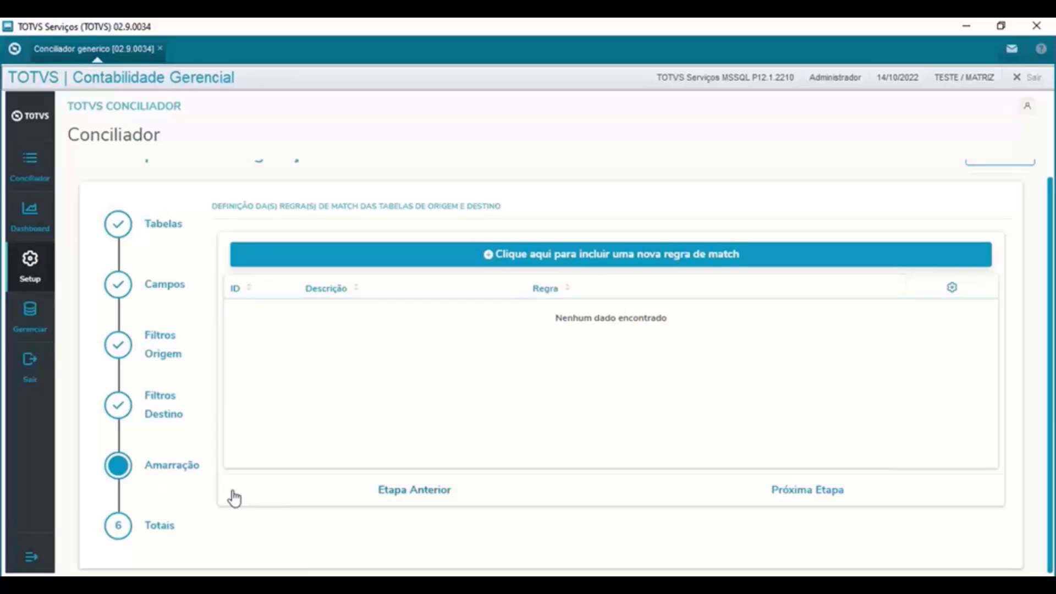
- Begin a new match rule via 'Clique aqui para incluir uma nova regra de match'
click(505, 257)
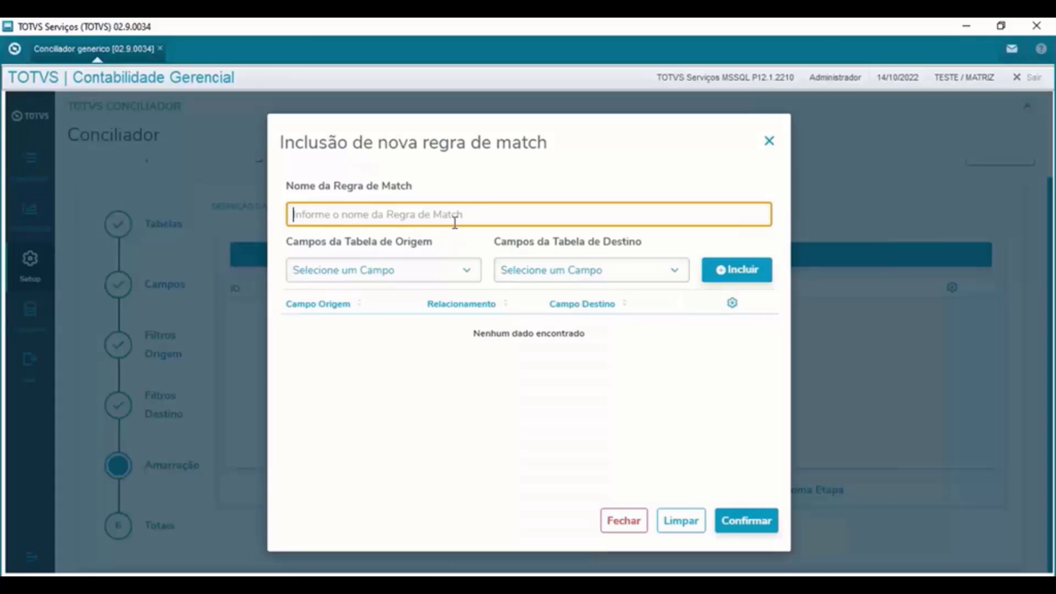
- Name the match rule CQ1xCT2 and pair CQ1_DATA→CT2_DATA and CQ1_CONTA→CT2_DEBITO
text(CQ1)
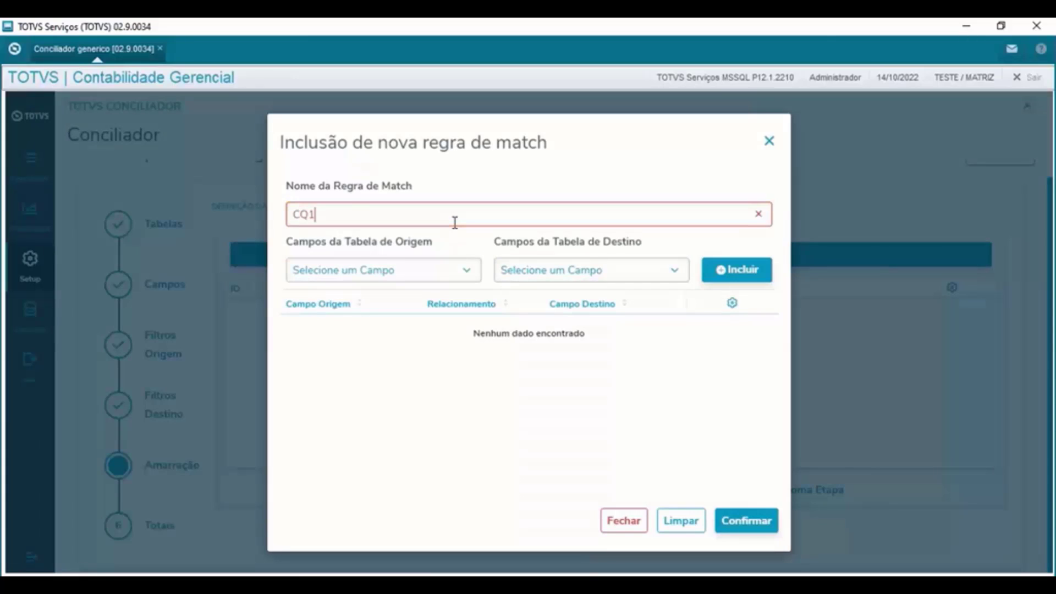
text(xCT2)
click(462, 281)
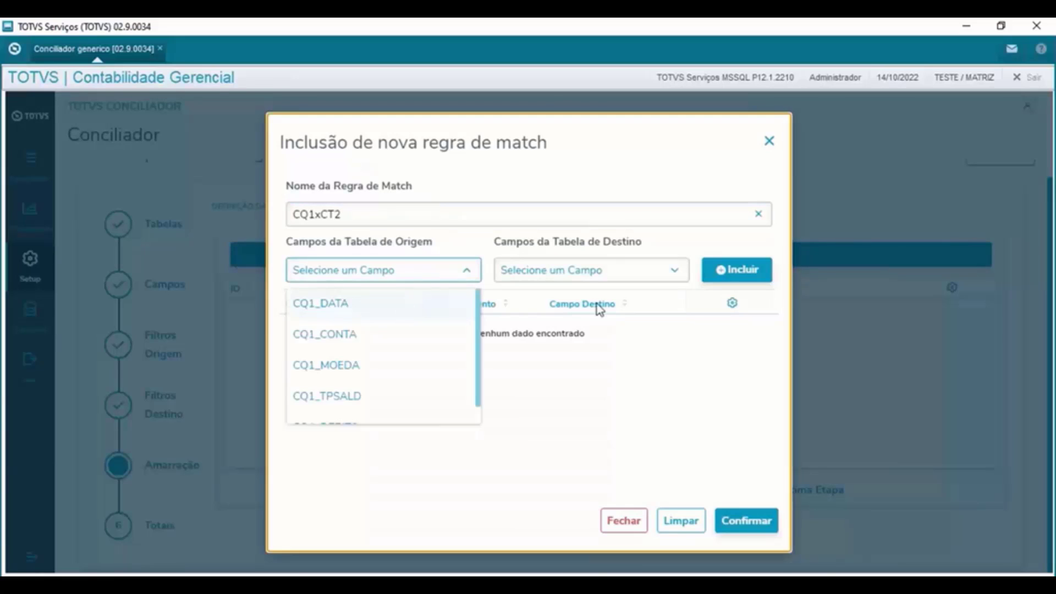
click(321, 303)
click(625, 271)
click(530, 302)
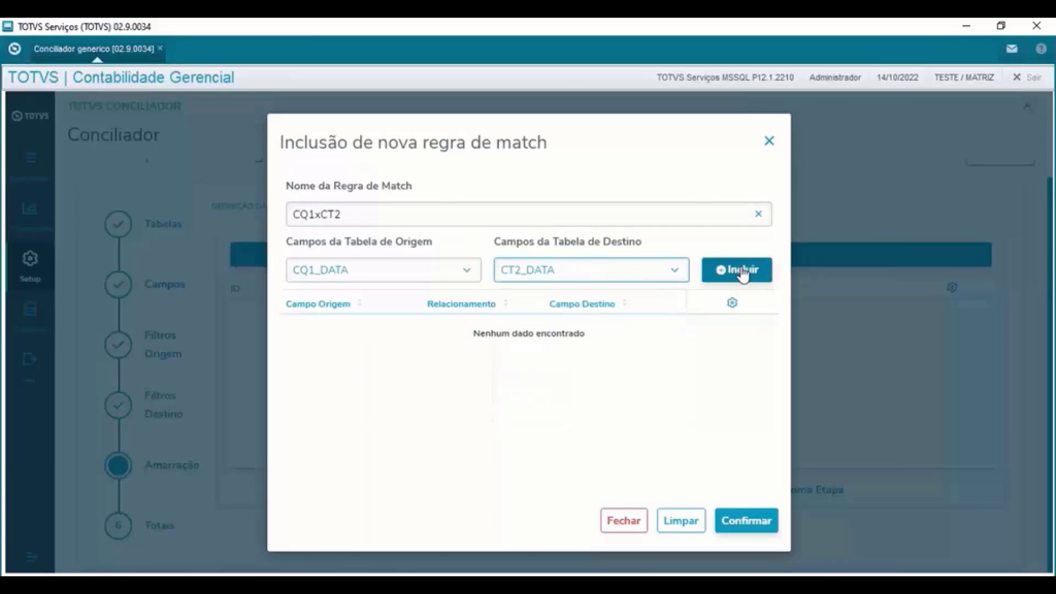
click(744, 273)
click(464, 271)
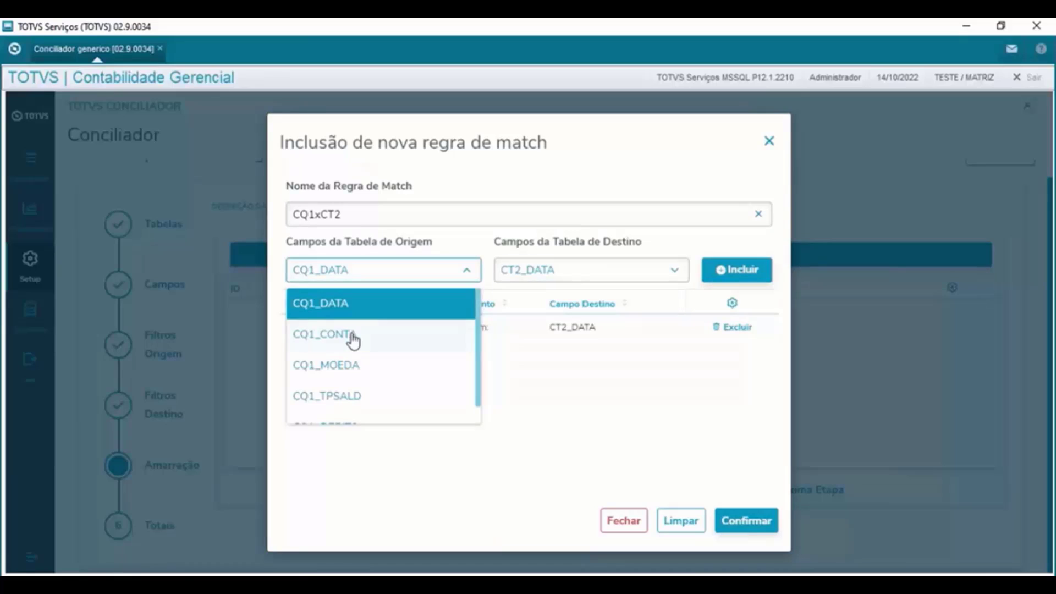
click(353, 336)
click(573, 271)
scroll(575, 370, down, 2)
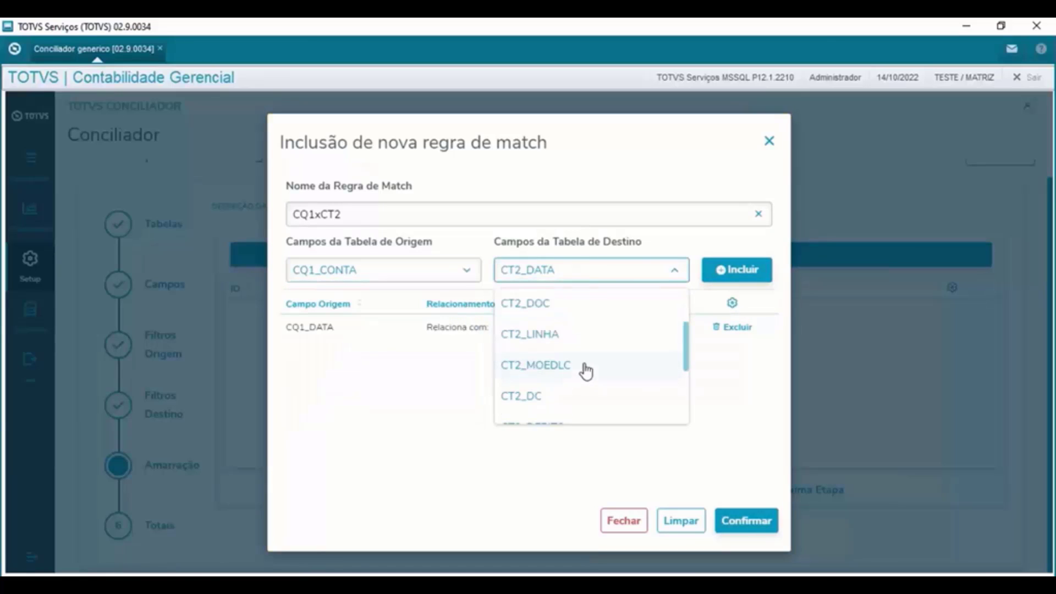
scroll(586, 372, down, 1)
click(571, 384)
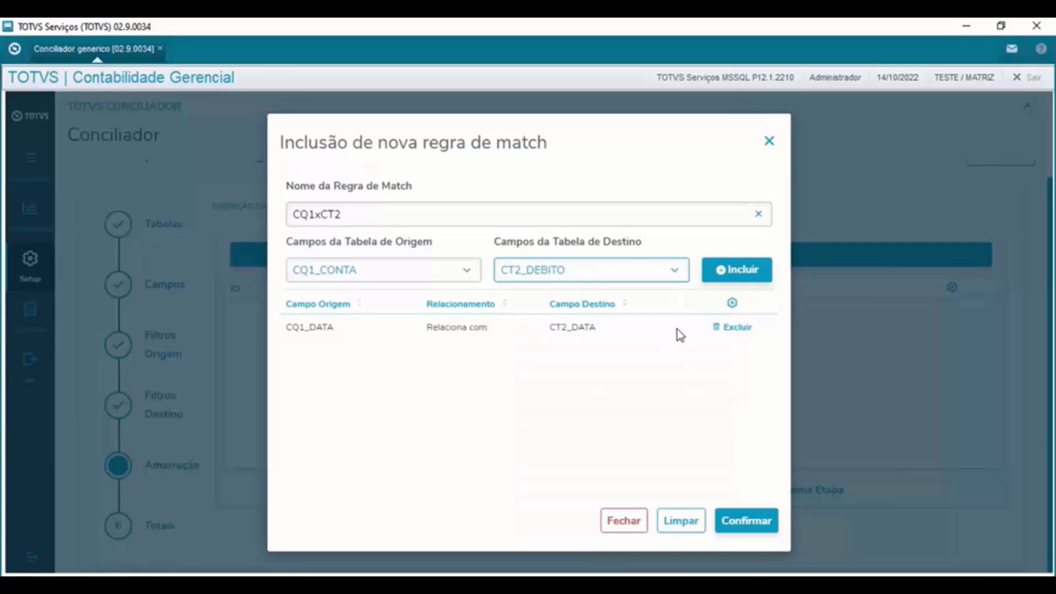
click(725, 275)
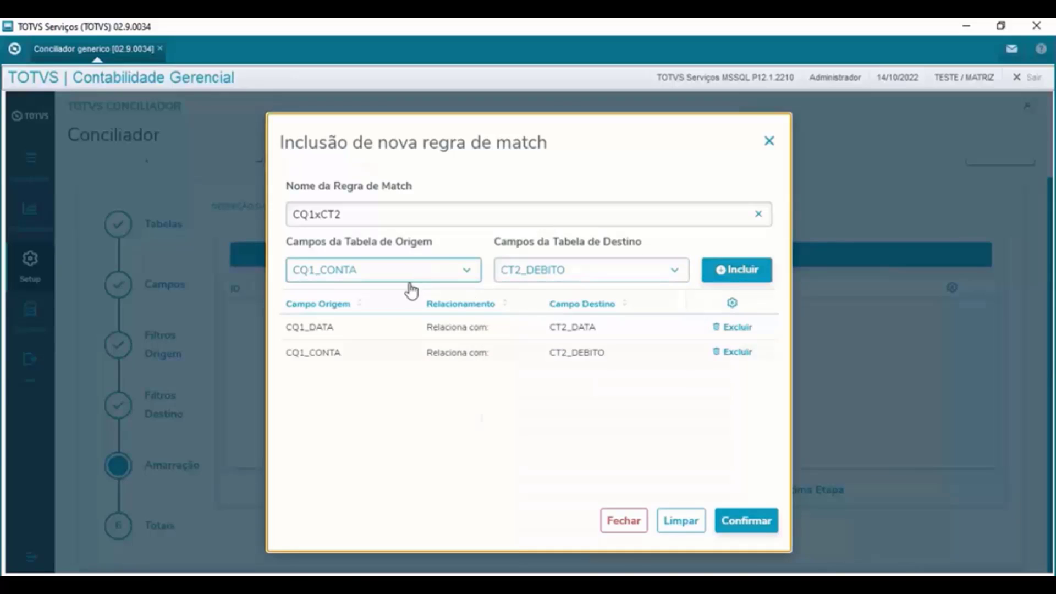
- Add the pairings CQ1_MOEDA→CT2_MOEDLC and CQ1_TPSALD→CT2_TPSALD
click(409, 278)
scroll(389, 376, down, 1)
click(373, 352)
click(632, 276)
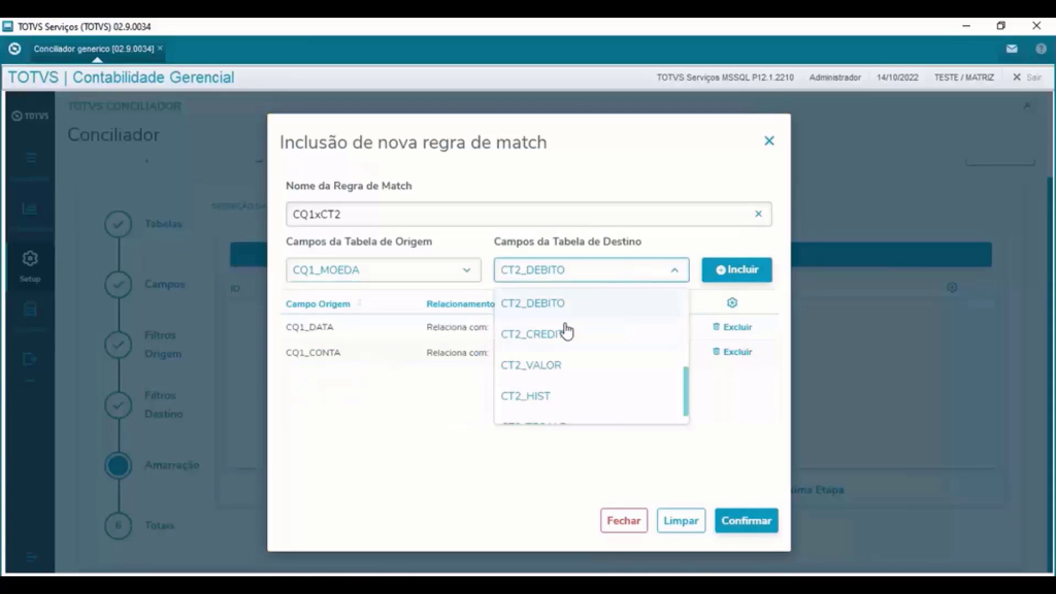
scroll(564, 357, up, 1)
click(565, 341)
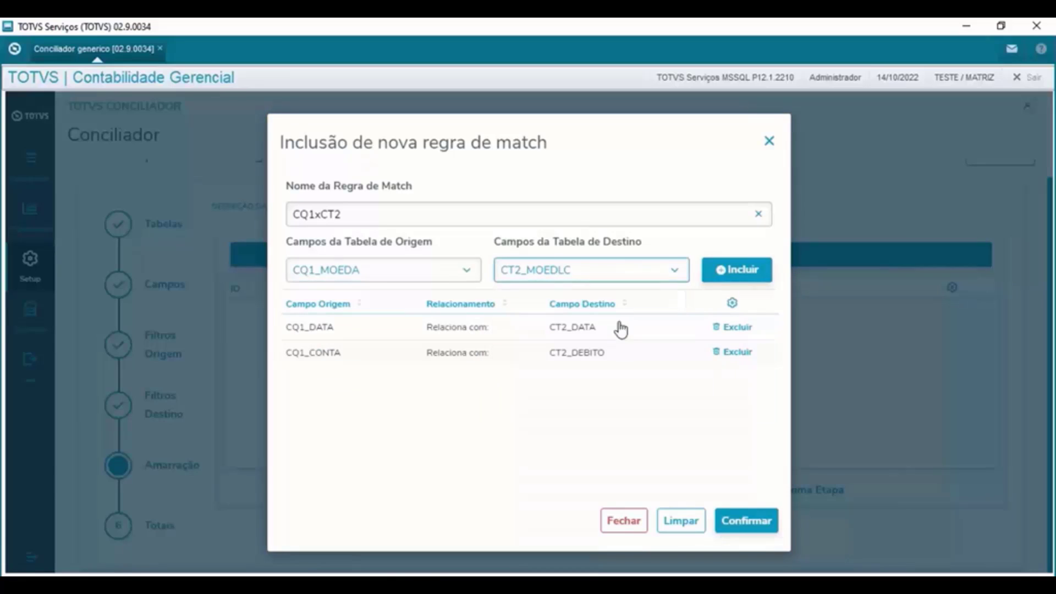
key(Tab)
key(Return)
click(429, 279)
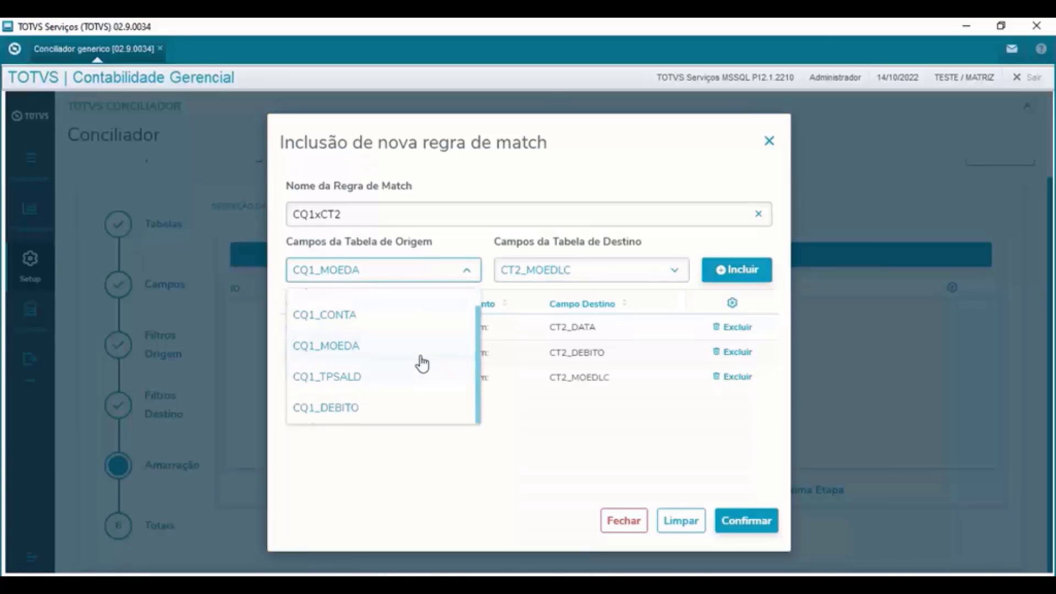
click(351, 376)
click(625, 276)
scroll(574, 379, down, 3)
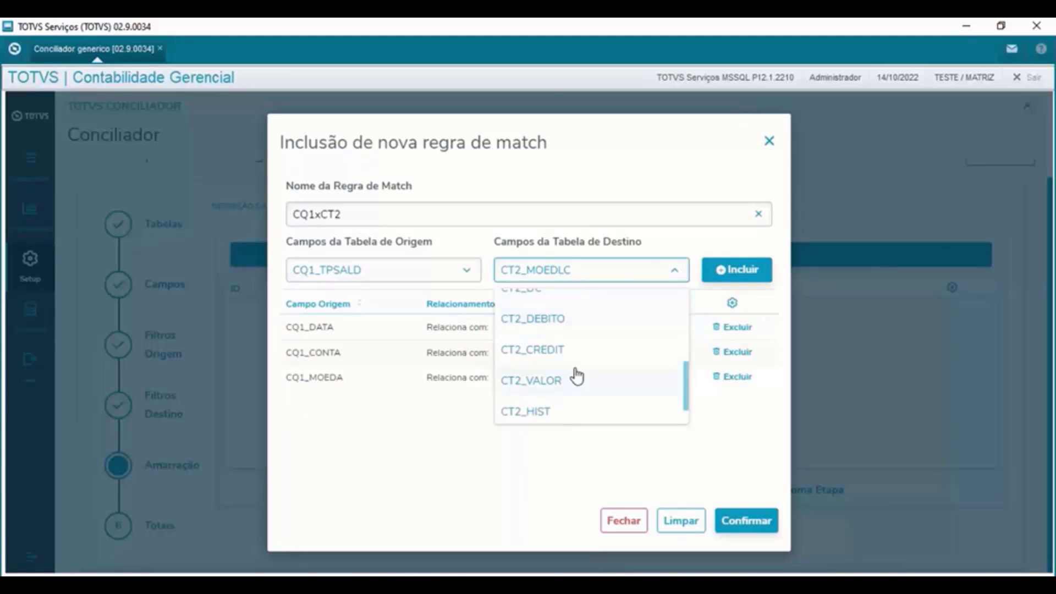
click(559, 410)
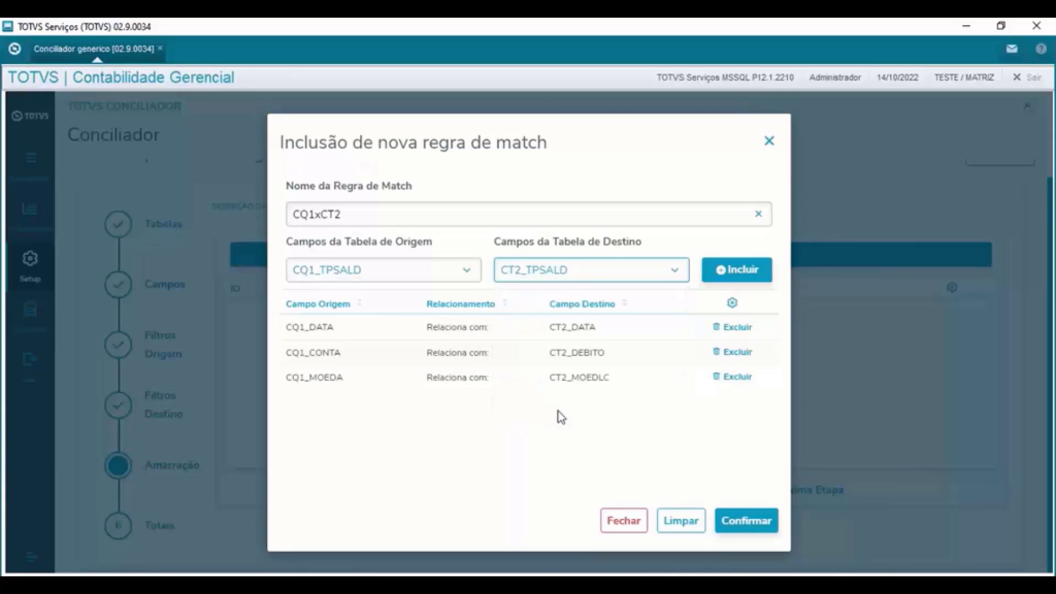
click(729, 275)
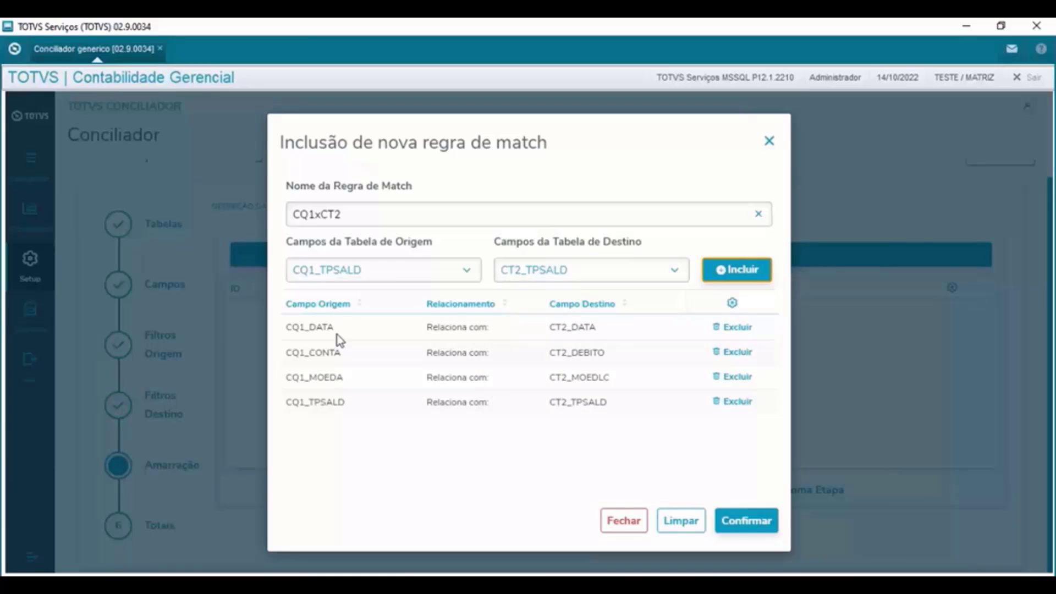
- Highlight the four listed field pairings to review them
drag(317, 328, 665, 427)
click(698, 430)
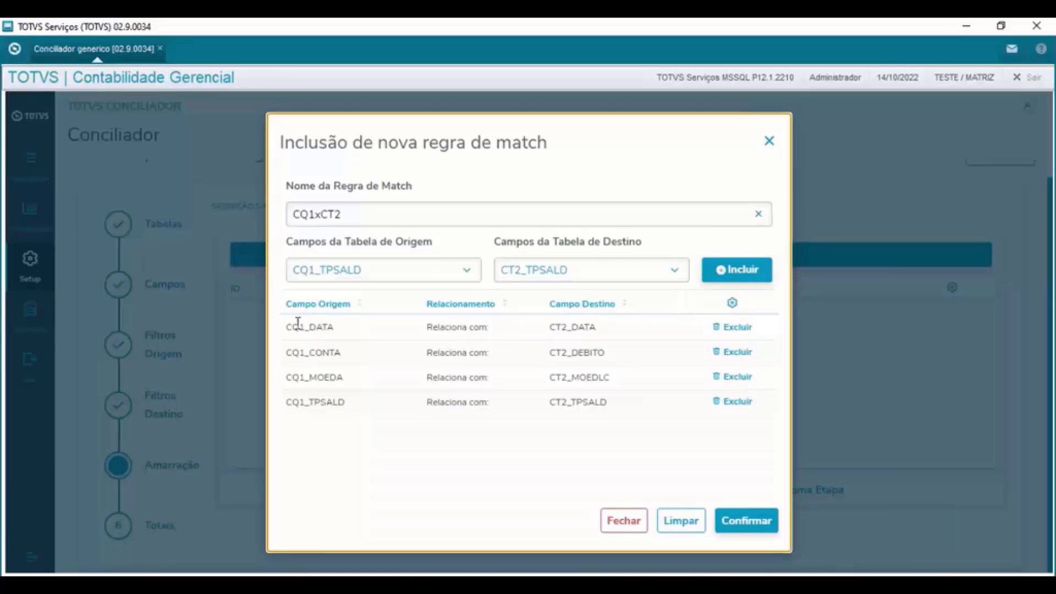
drag(282, 327, 769, 429)
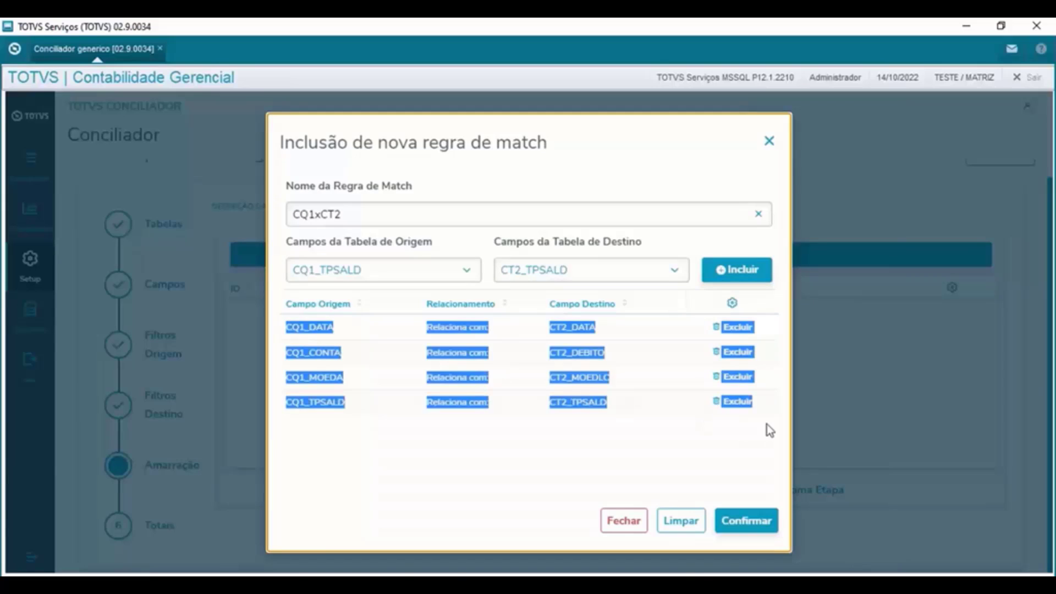
click(762, 467)
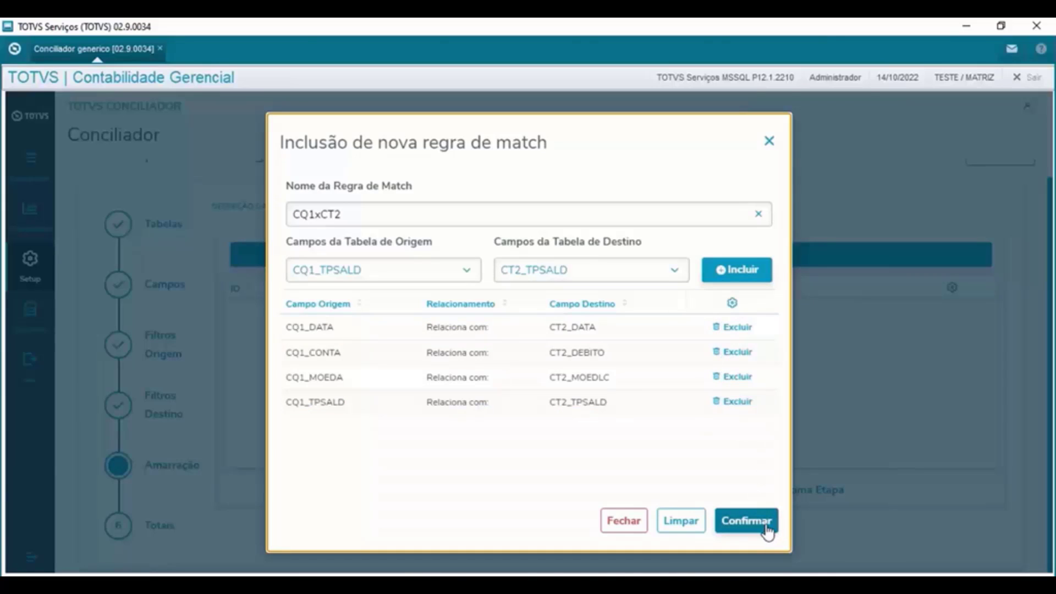
- Save CQ1xCT2 as match rule 001, try an origin total 'Teste', and reach Totais
click(731, 529)
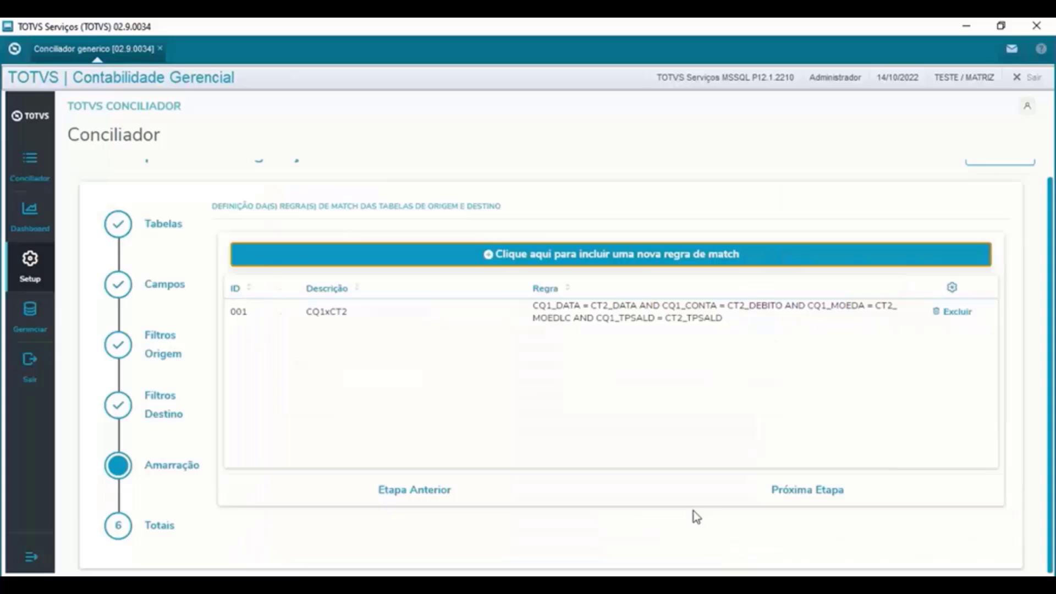
click(823, 497)
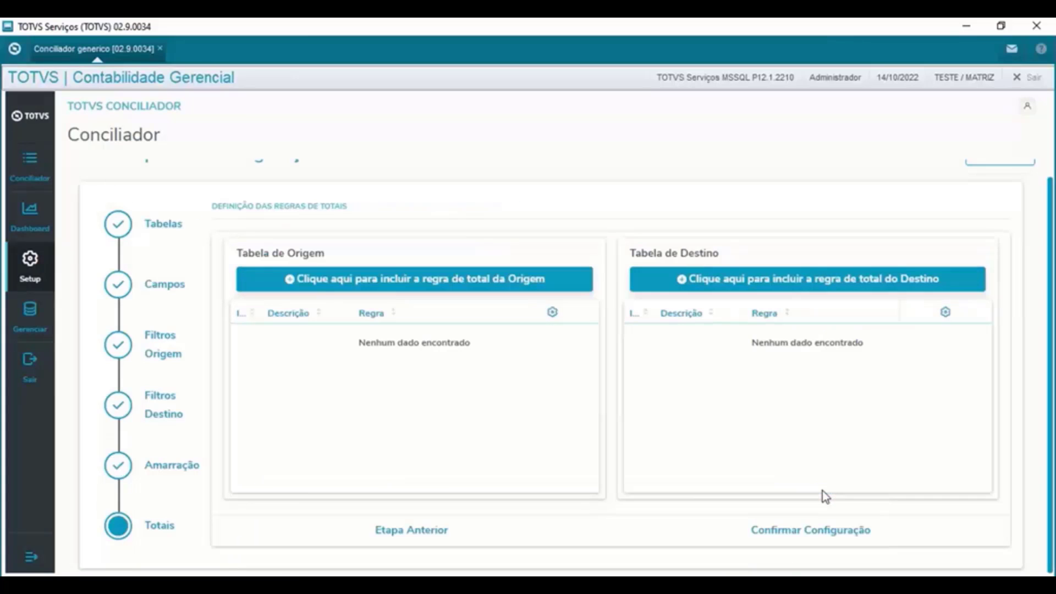
click(425, 287)
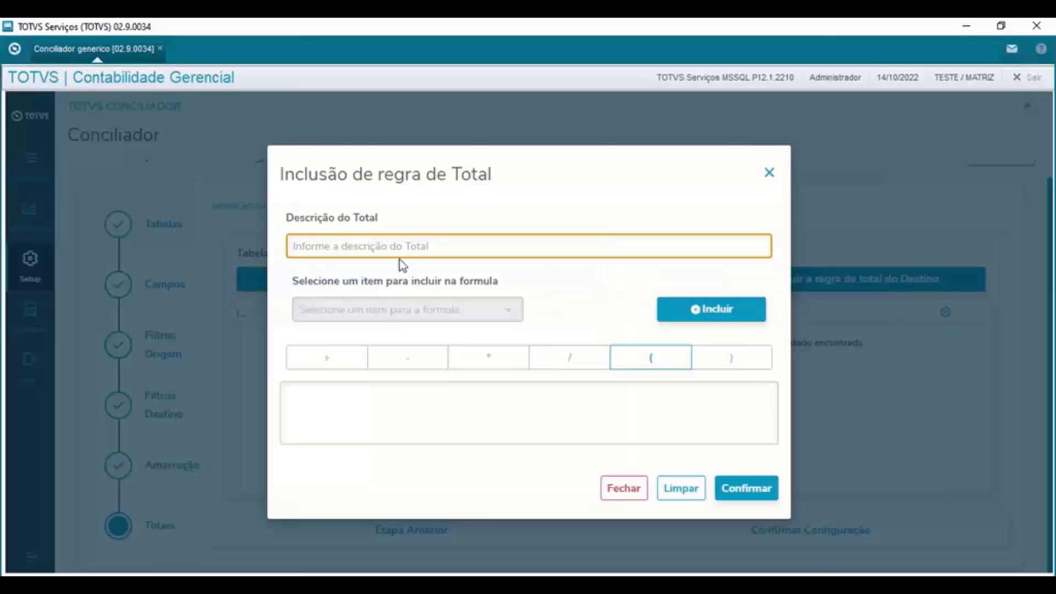
text(Teste)
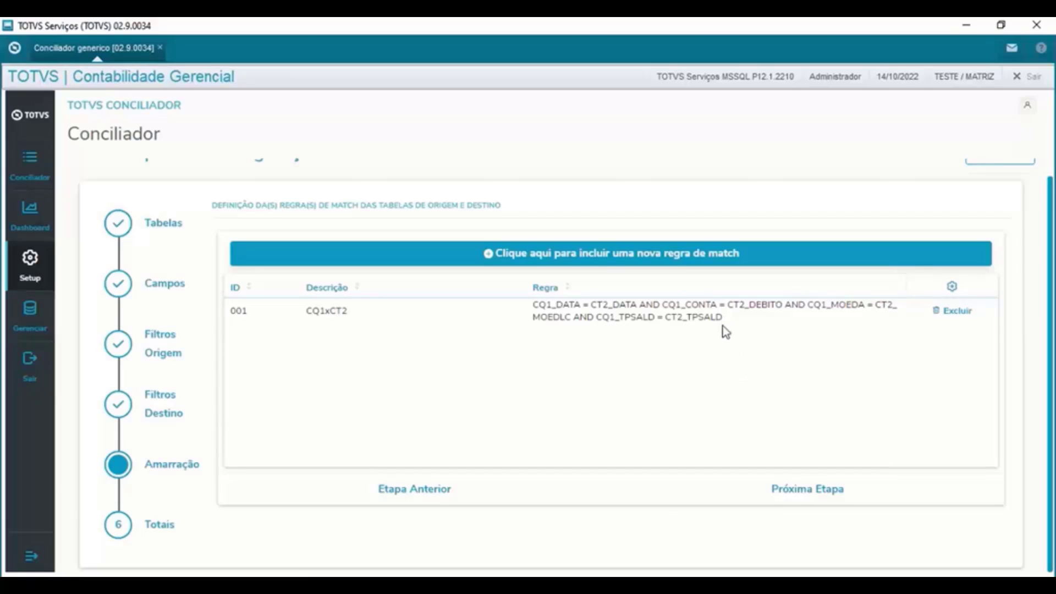
click(808, 489)
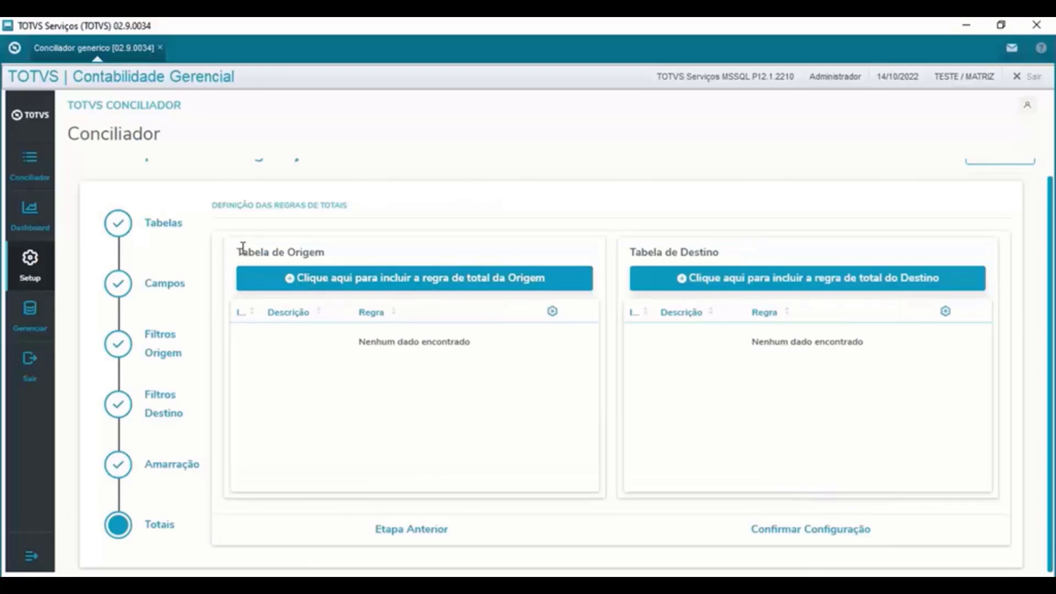
- Create origin total rule 'Total Debito' with formula CQ1_DEBITO and confirm it
click(325, 286)
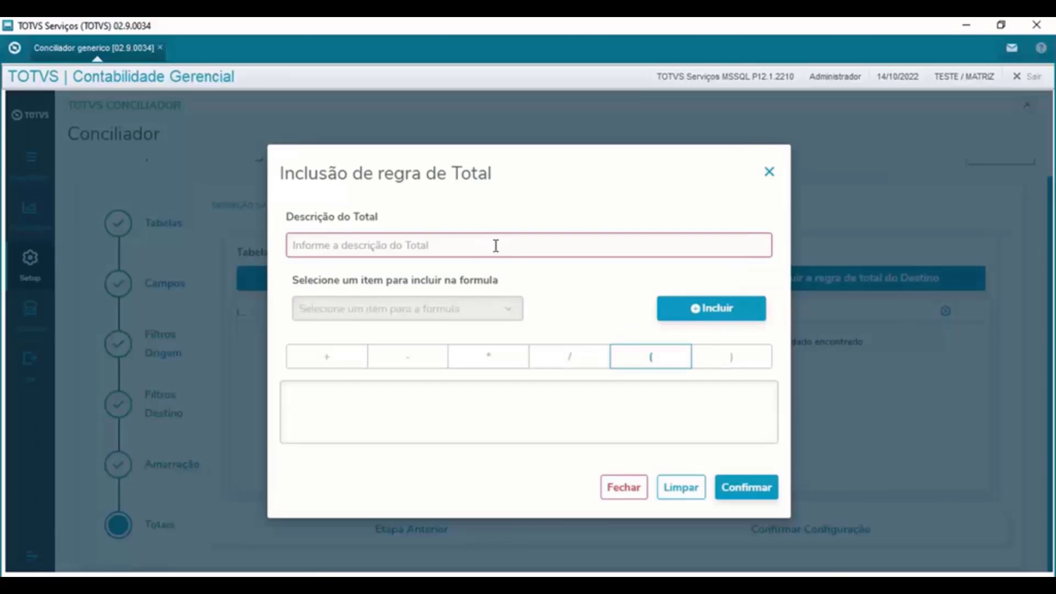
text(Total D)
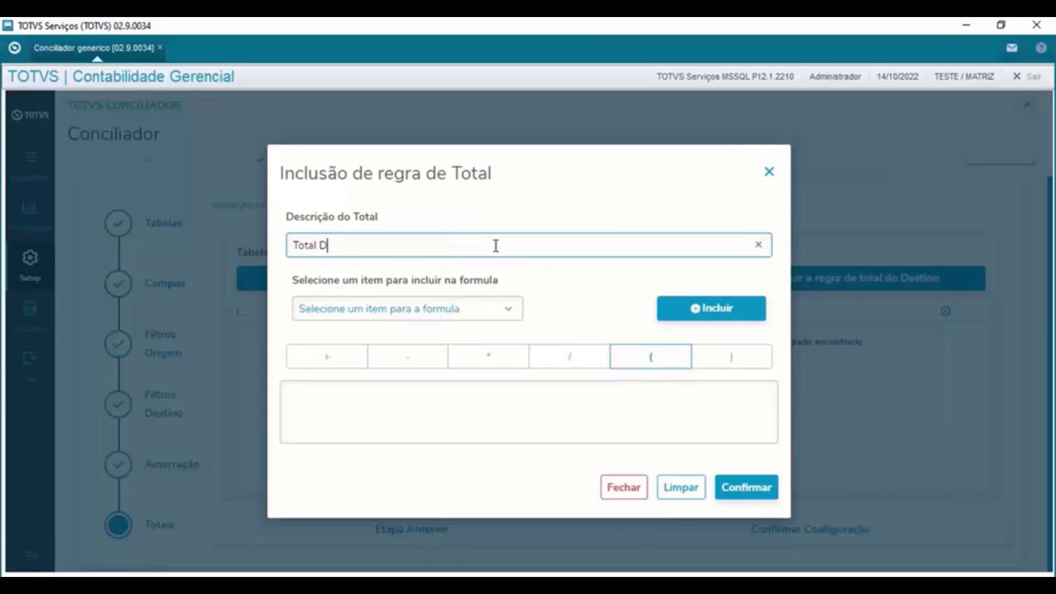
text(ebito)
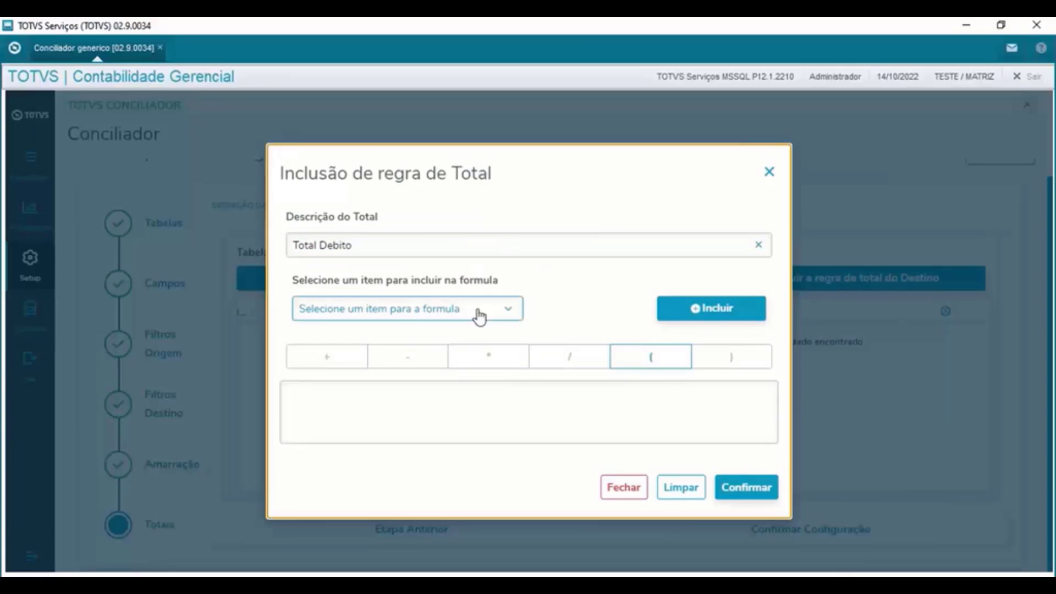
click(479, 311)
click(349, 373)
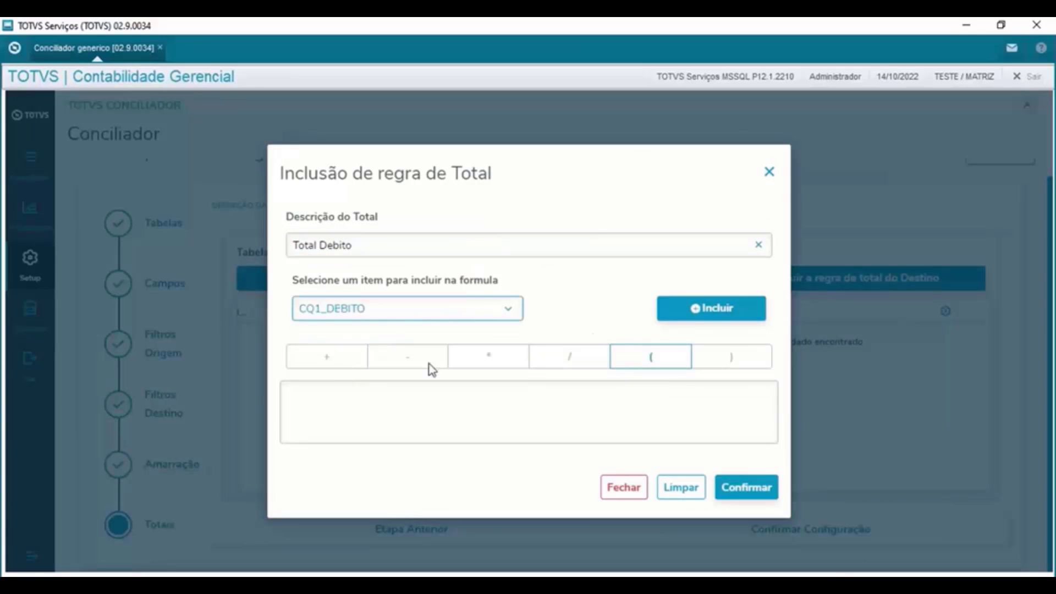
click(708, 312)
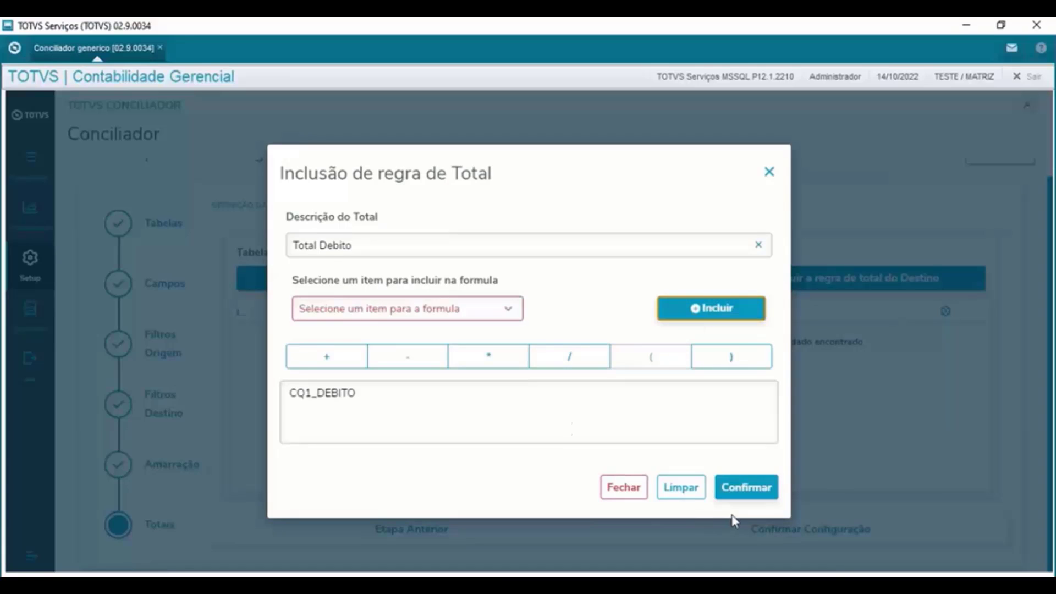
click(742, 491)
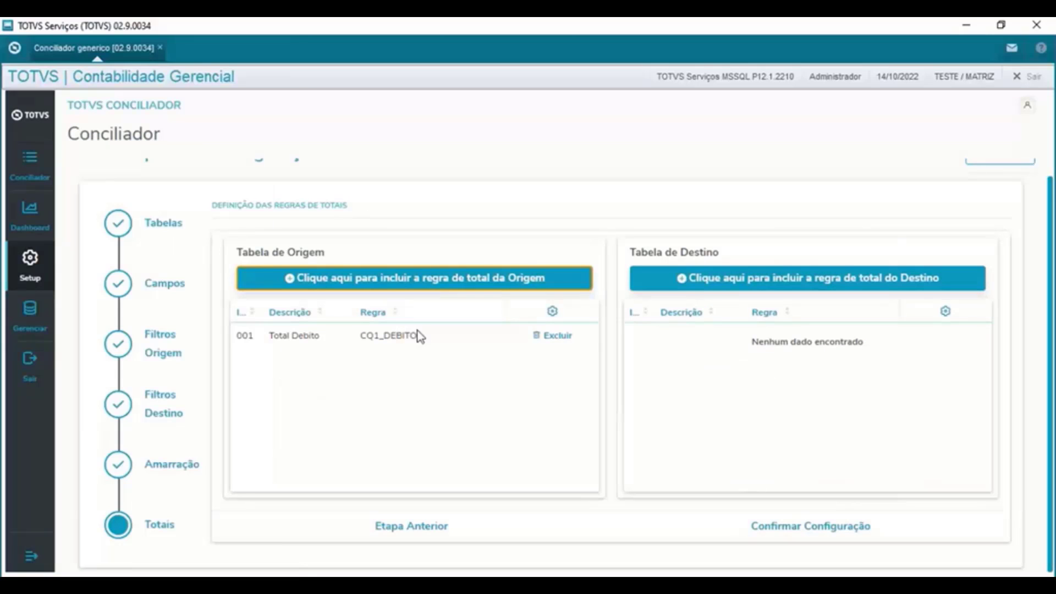
double_click(363, 337)
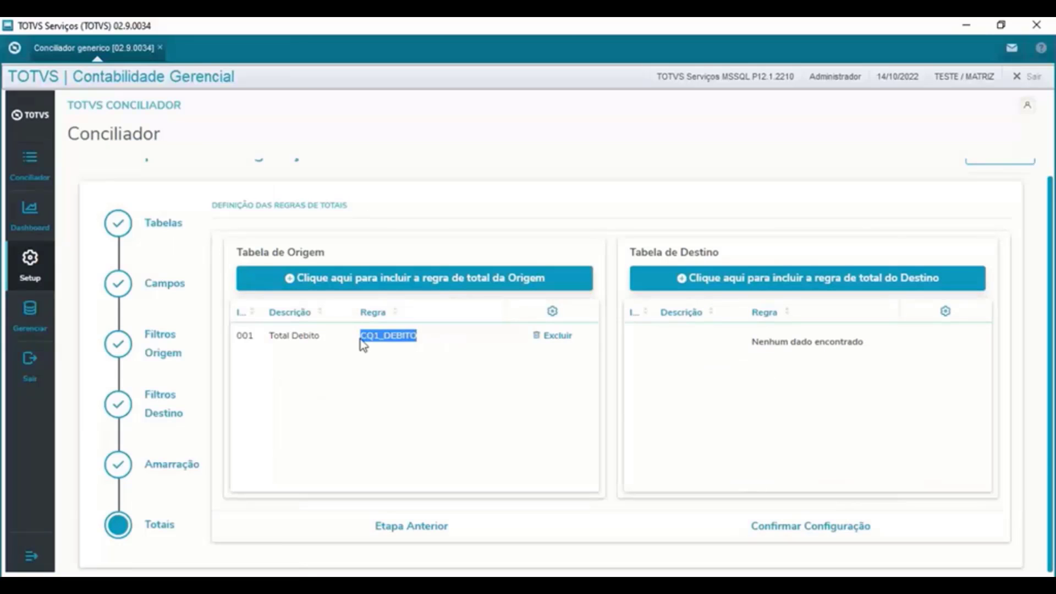
- Create a destination total rule with formula CT2_VALOR, fixing a typo in its description
click(795, 278)
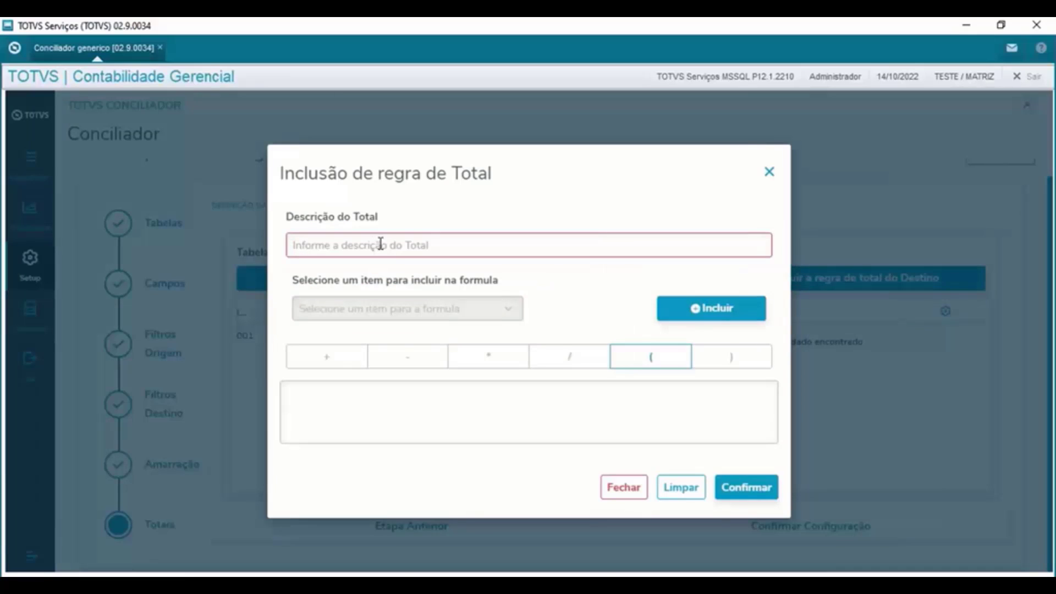
text(Total De)
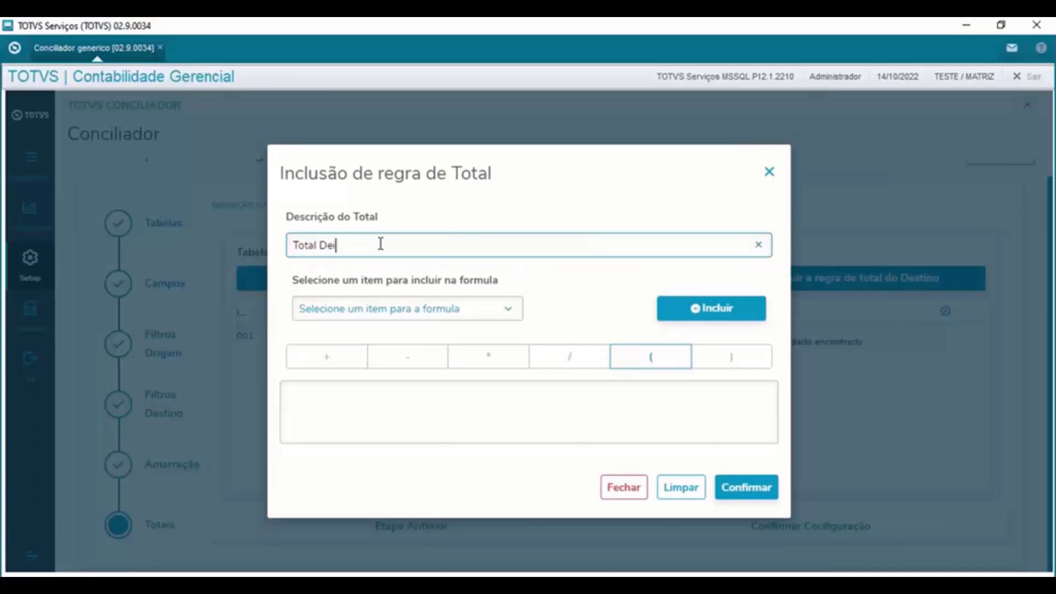
text(nito)
key(BackSpace)
key(BackSpace)
key(BackSpace)
key(BackSpace)
text(bito)
click(526, 324)
click(521, 314)
click(360, 376)
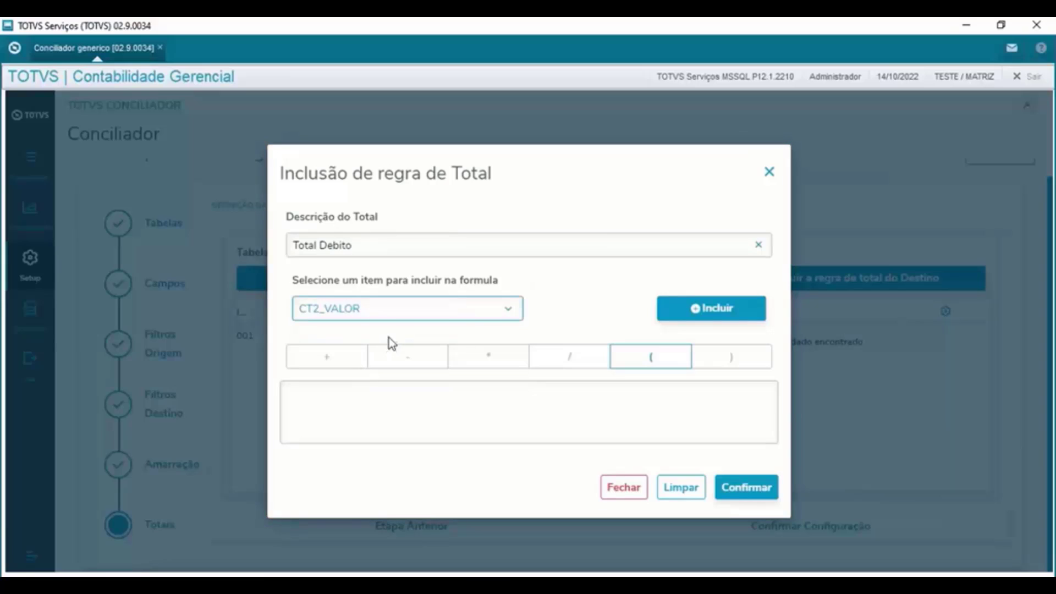
click(709, 311)
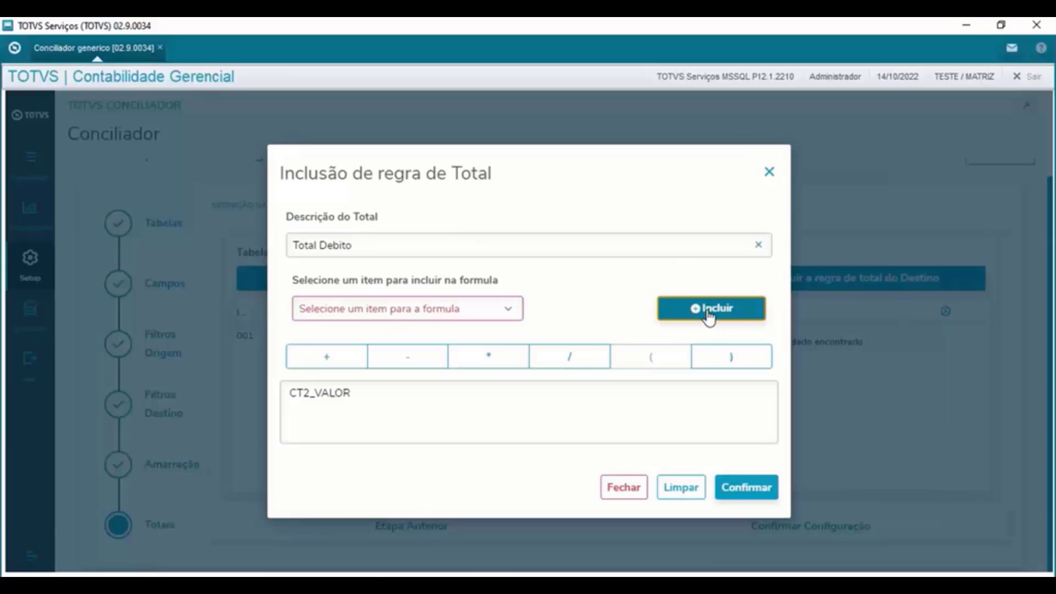
click(750, 491)
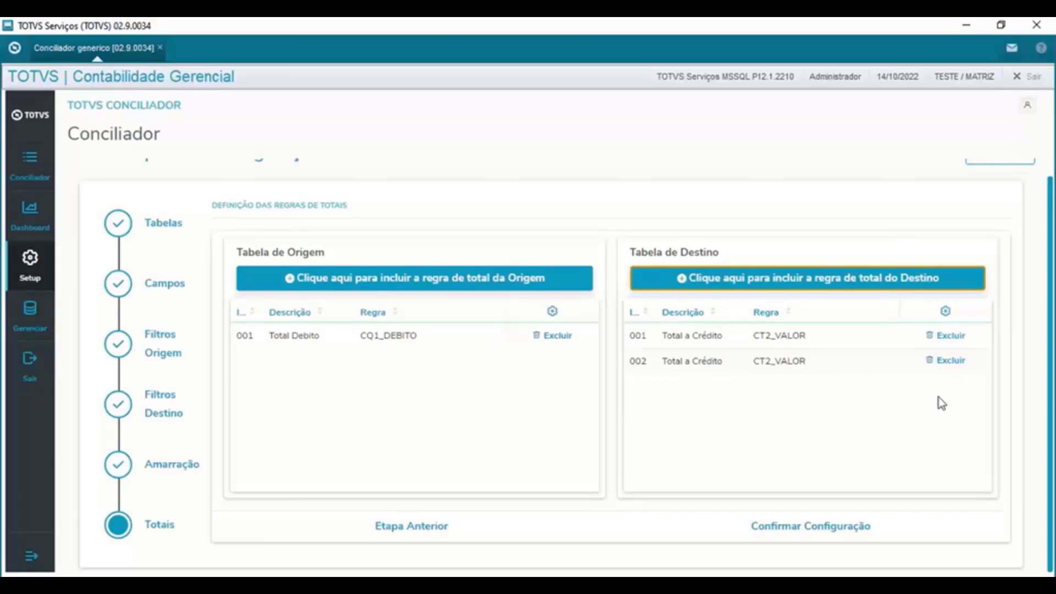
- Delete duplicate destination rule 002, keeping 001 Total a Crédito with CT2_VALOR
mouse_move(662, 339)
mouse_down()
mouse_move(727, 360)
mouse_move(653, 340)
mouse_up()
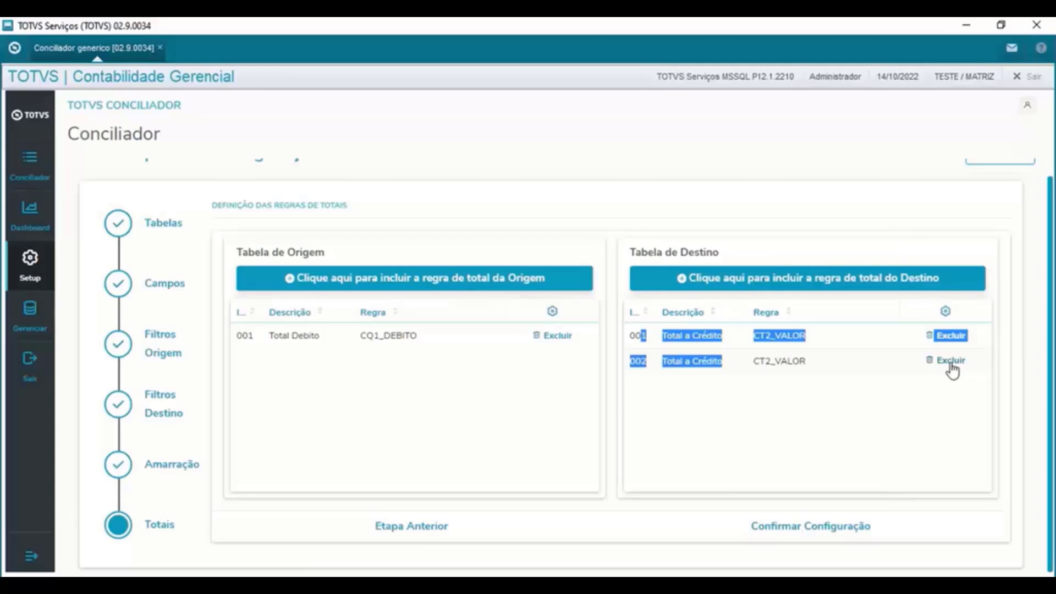
drag(849, 361, 664, 339)
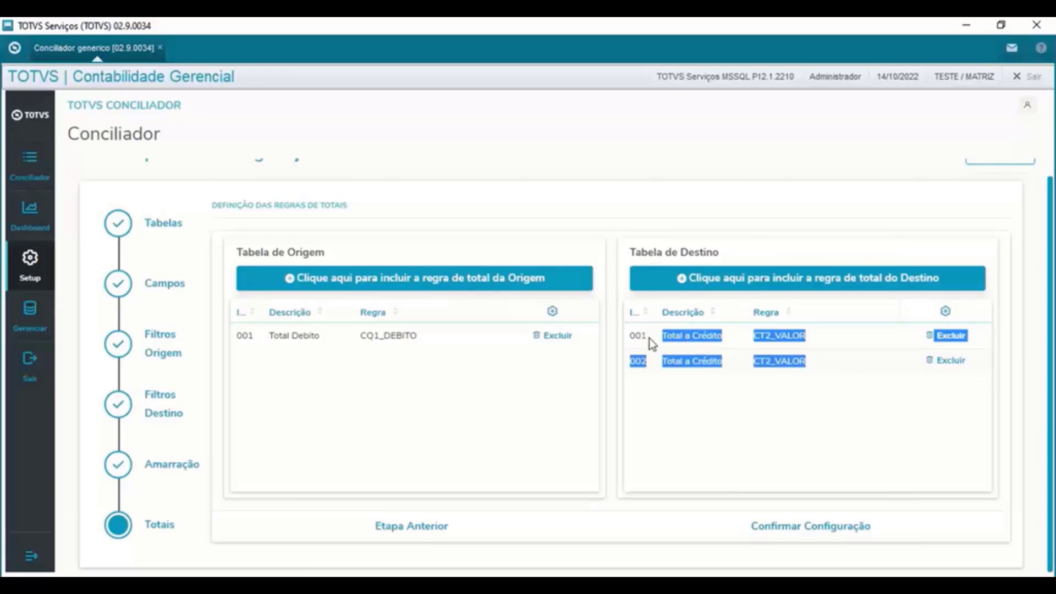
drag(724, 364, 661, 342)
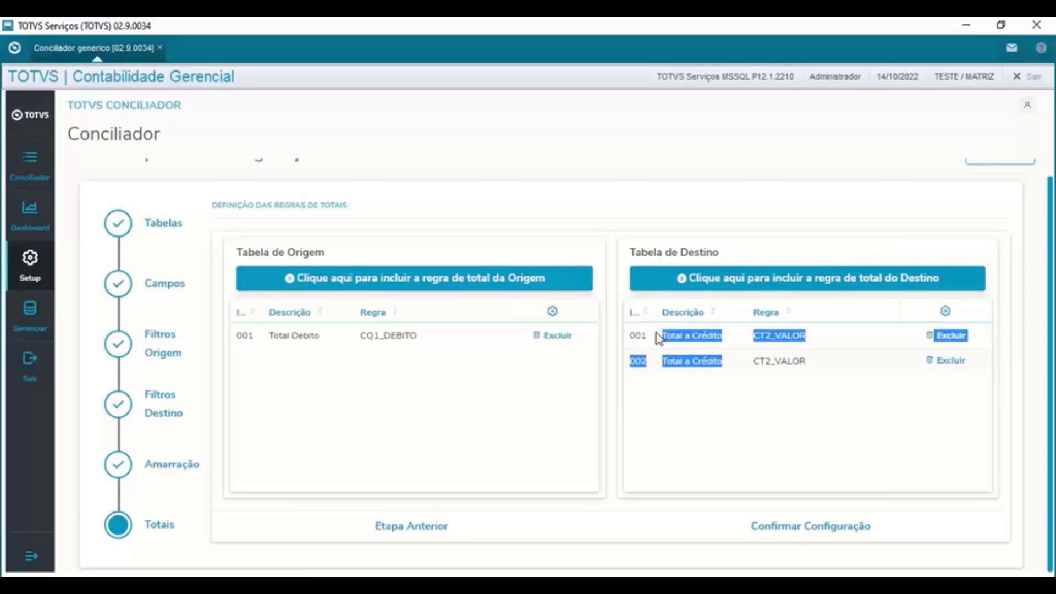
click(739, 361)
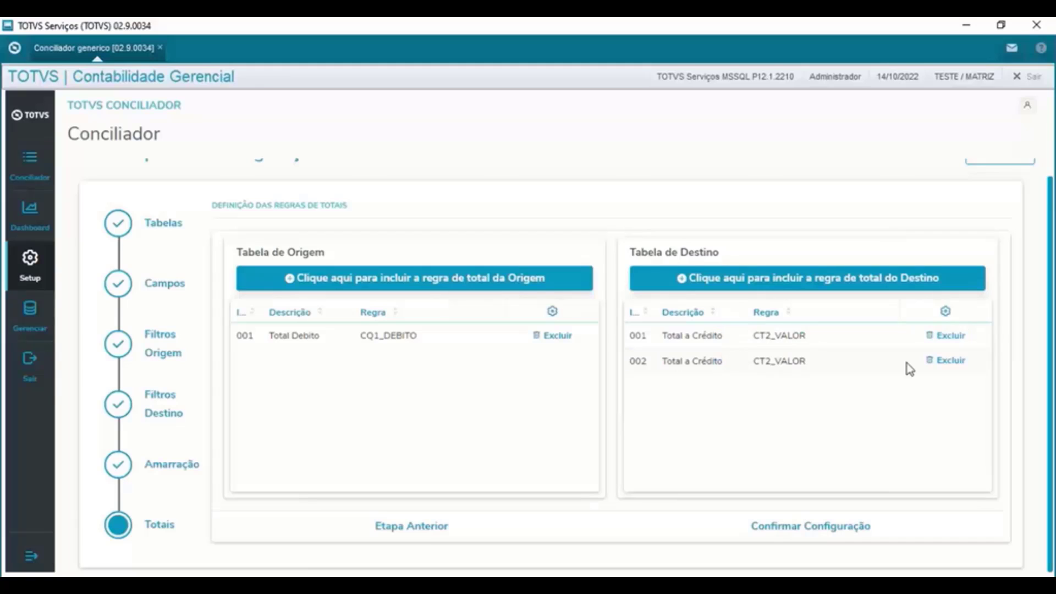
click(949, 362)
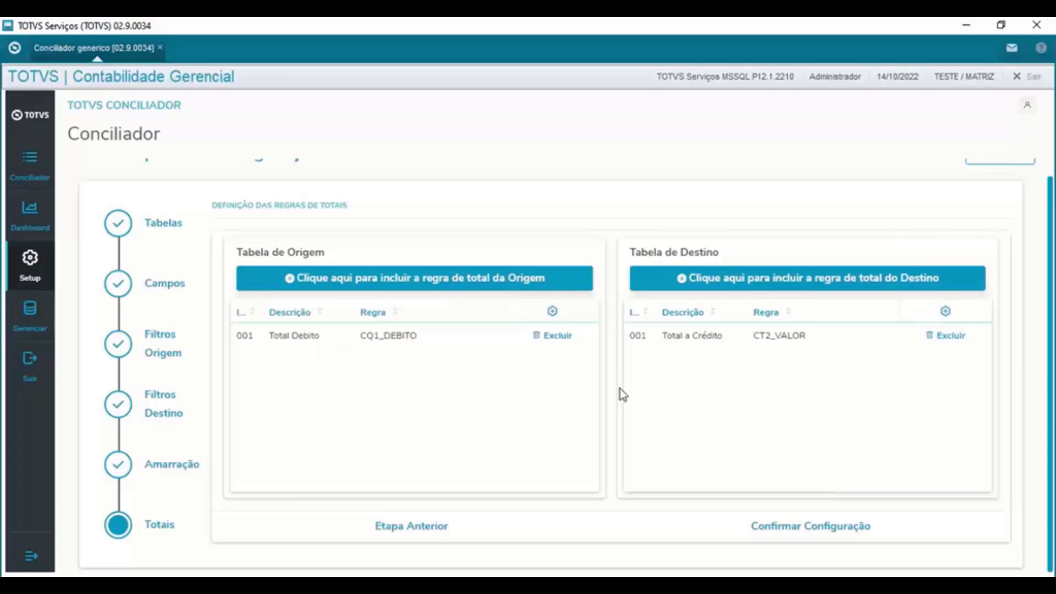
- Save the configuration and locate code 1001 CQ1xCT2 at the end of the configuration list
click(825, 530)
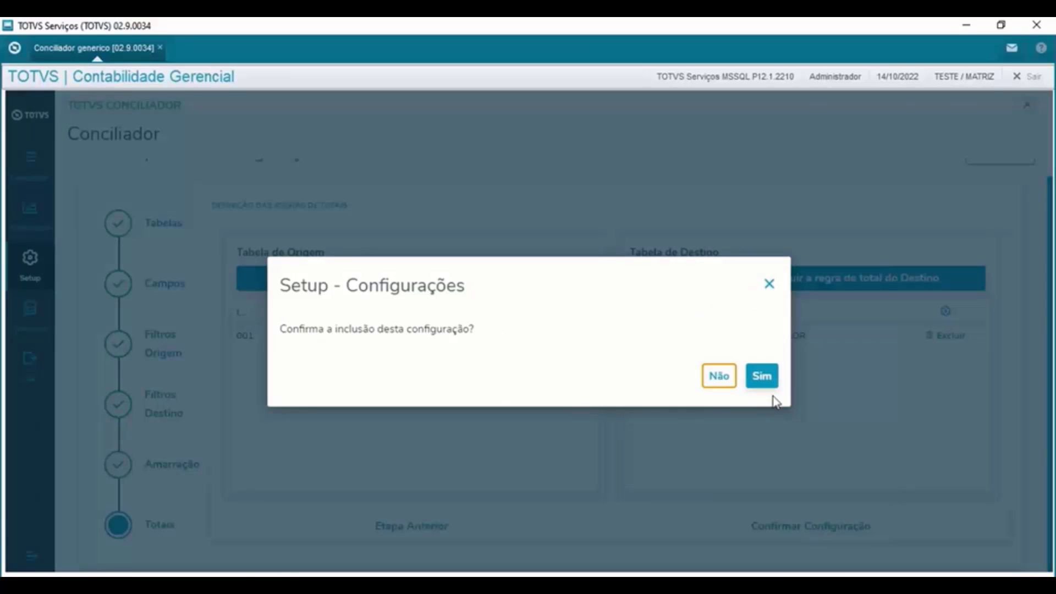
click(766, 378)
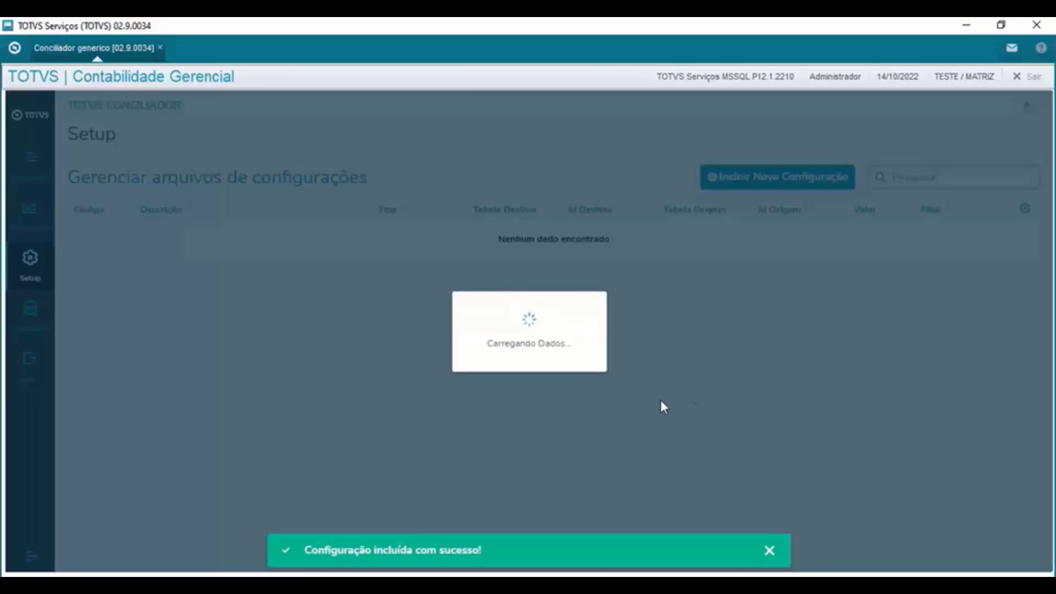
scroll(355, 367, down, 3)
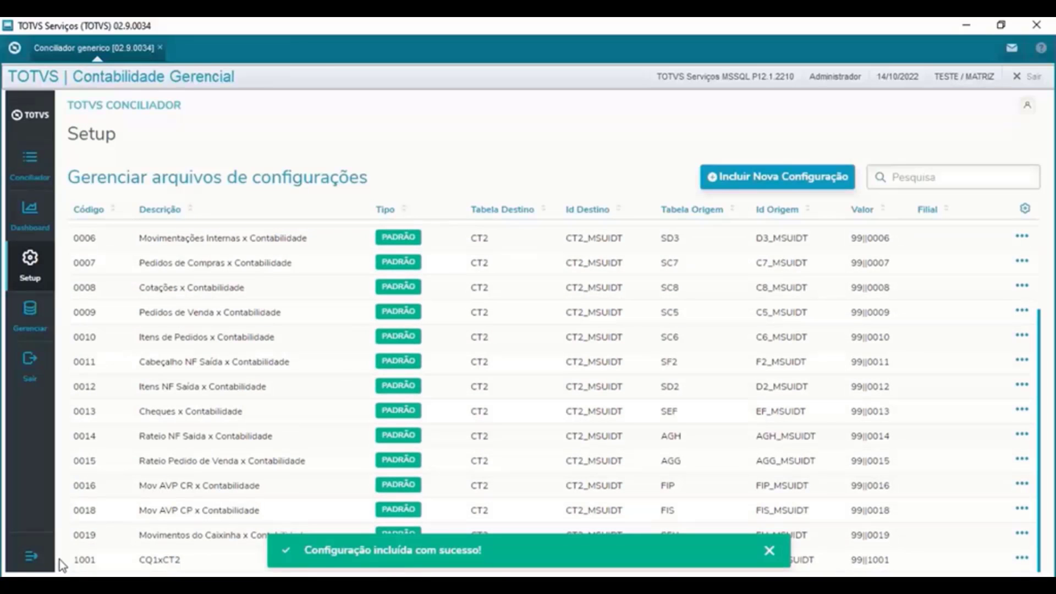
drag(72, 559, 77, 240)
scroll(108, 295, up, 2)
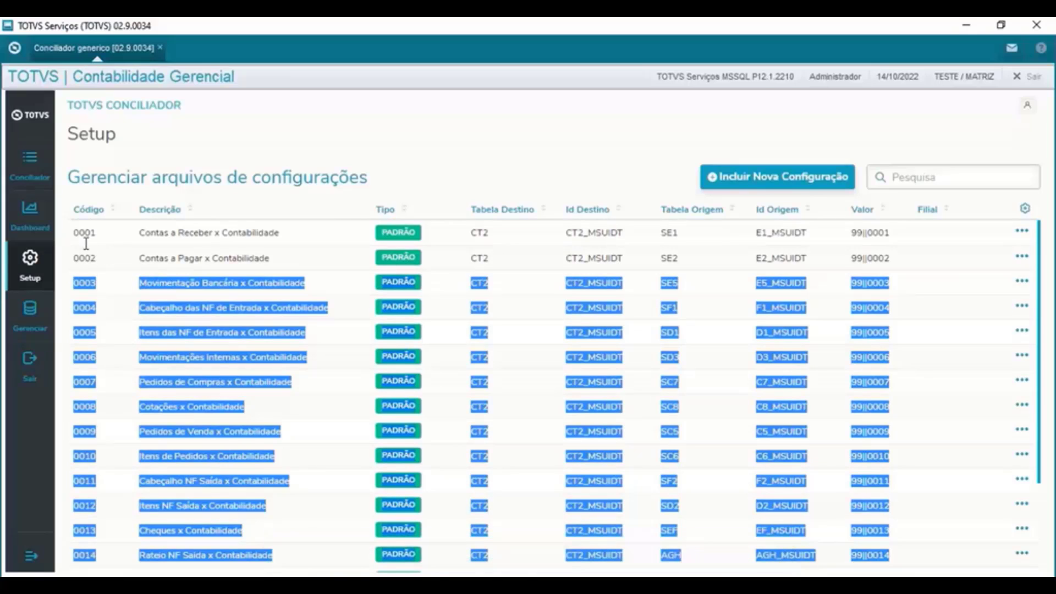
scroll(99, 275, down, 3)
click(89, 538)
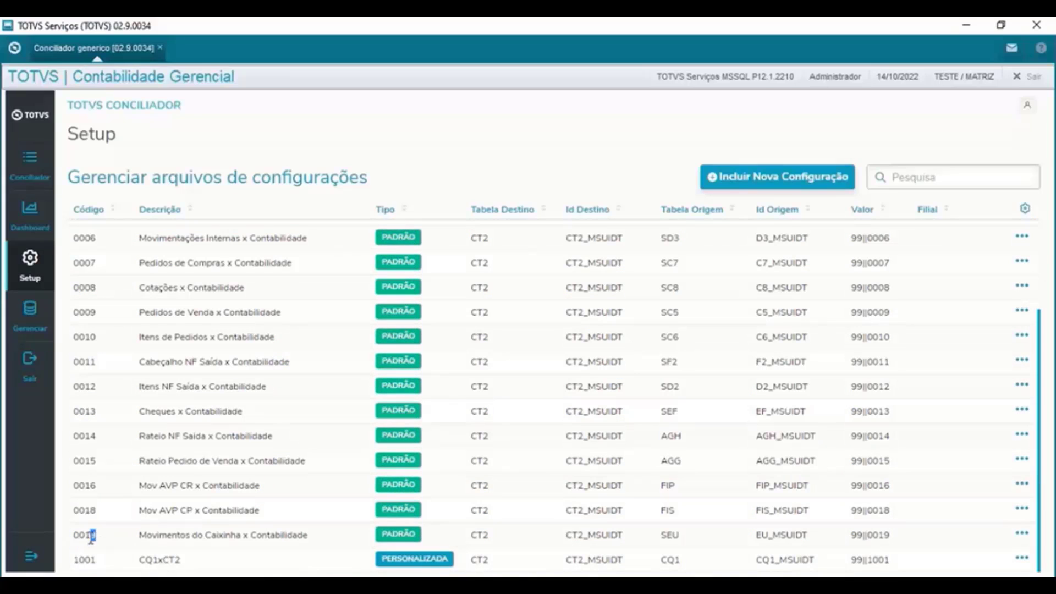
double_click(86, 537)
click(74, 560)
drag(75, 560, 102, 567)
- Check that 1001-CQ1xCT2 appears among the Conciliador reconciliation configurations
click(25, 178)
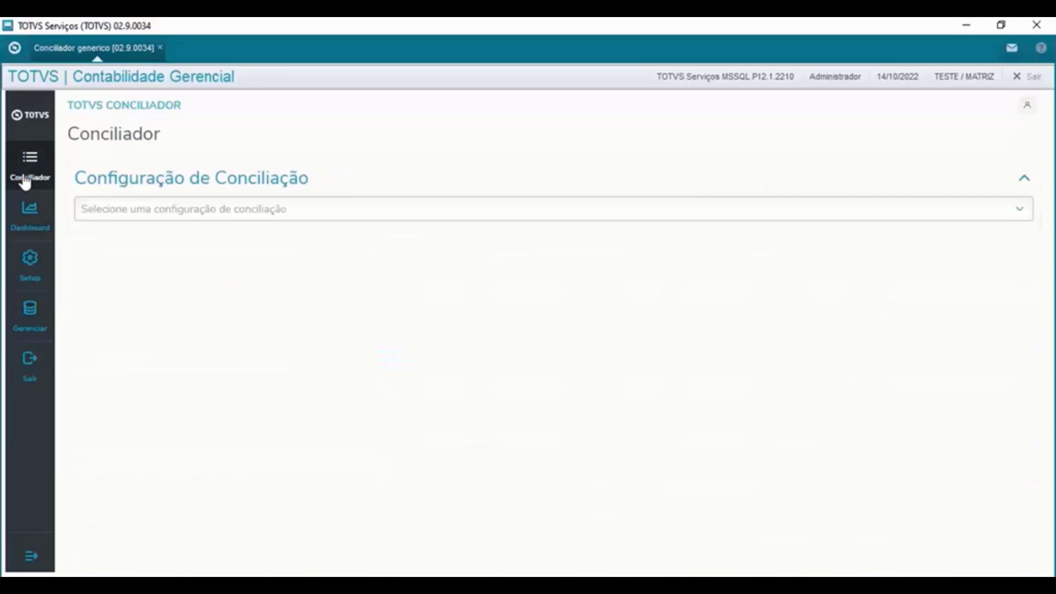
click(982, 208)
scroll(396, 304, down, 7)
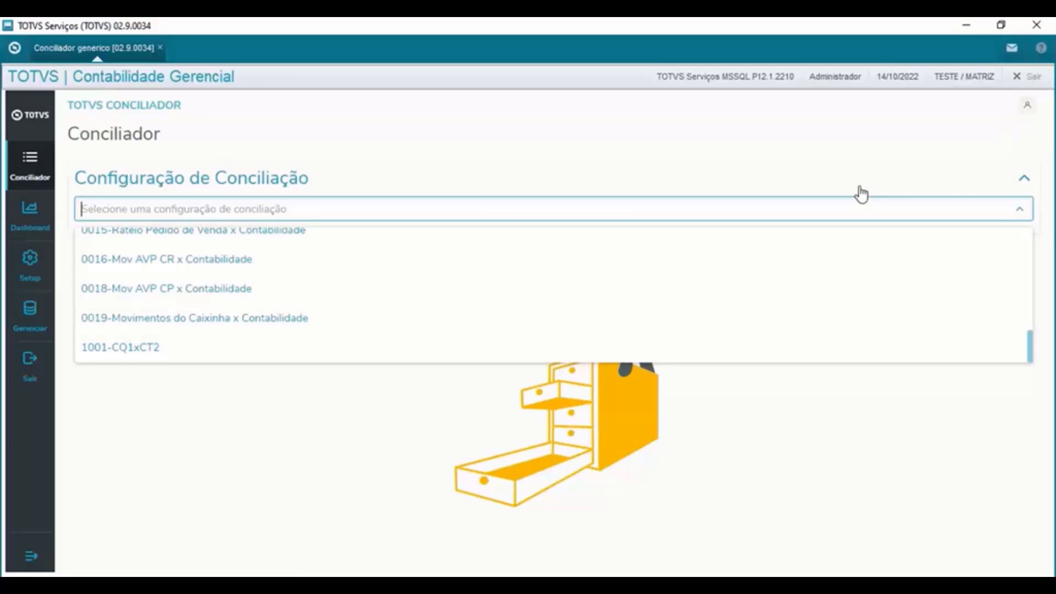
- Close Conciliador and the TOTVS client, confirming both prompts, and return to the desktop
key(Escape)
click(692, 391)
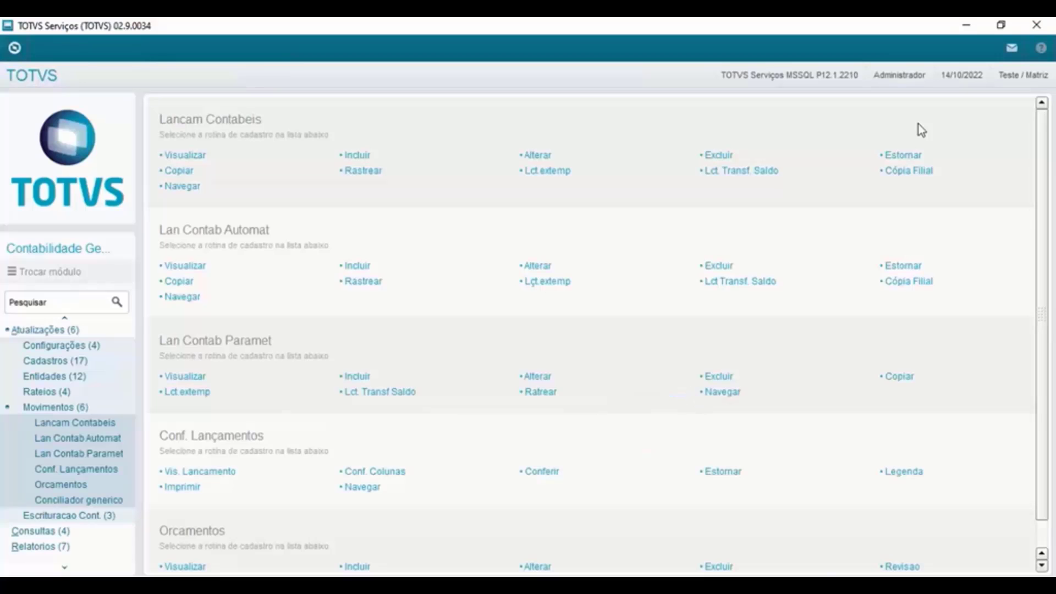
click(1036, 25)
click(617, 420)
key(super+d)
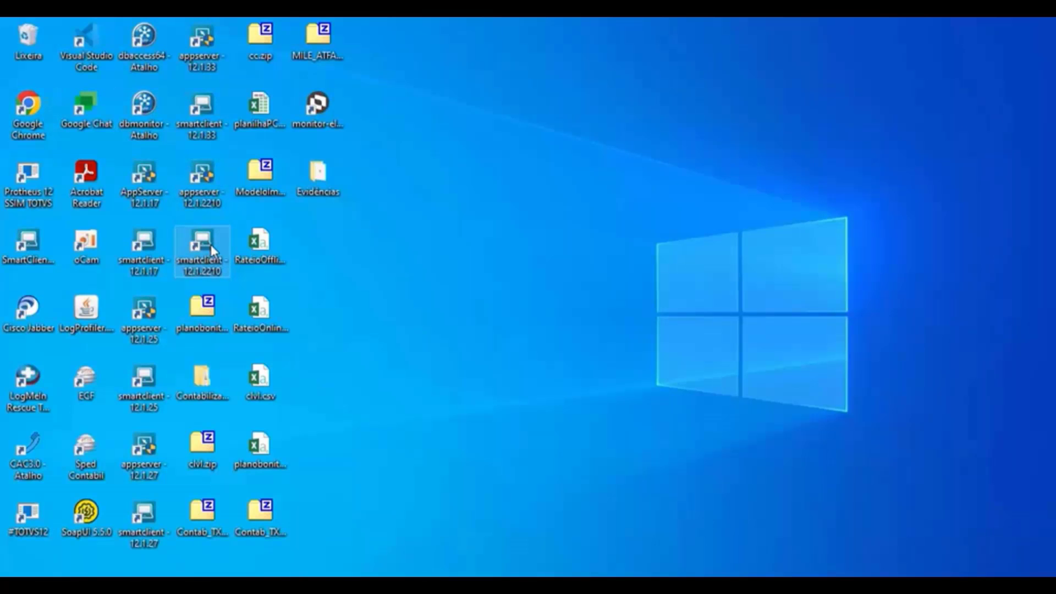
- Launch SmartClient 12.1.2210 with WIZARDUUID as the initial program
double_click(210, 244)
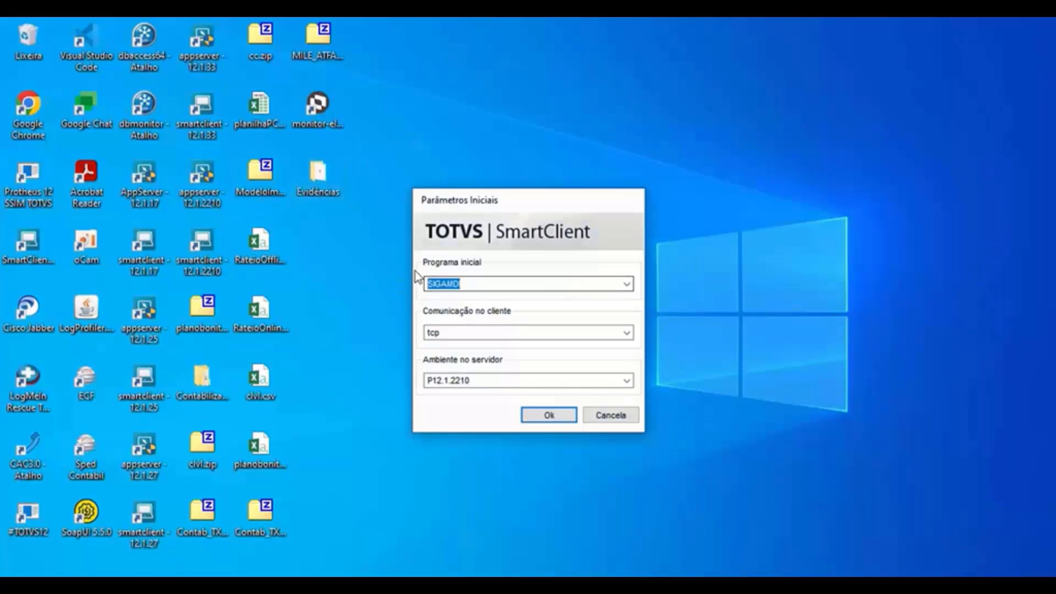
text(WIZARD)
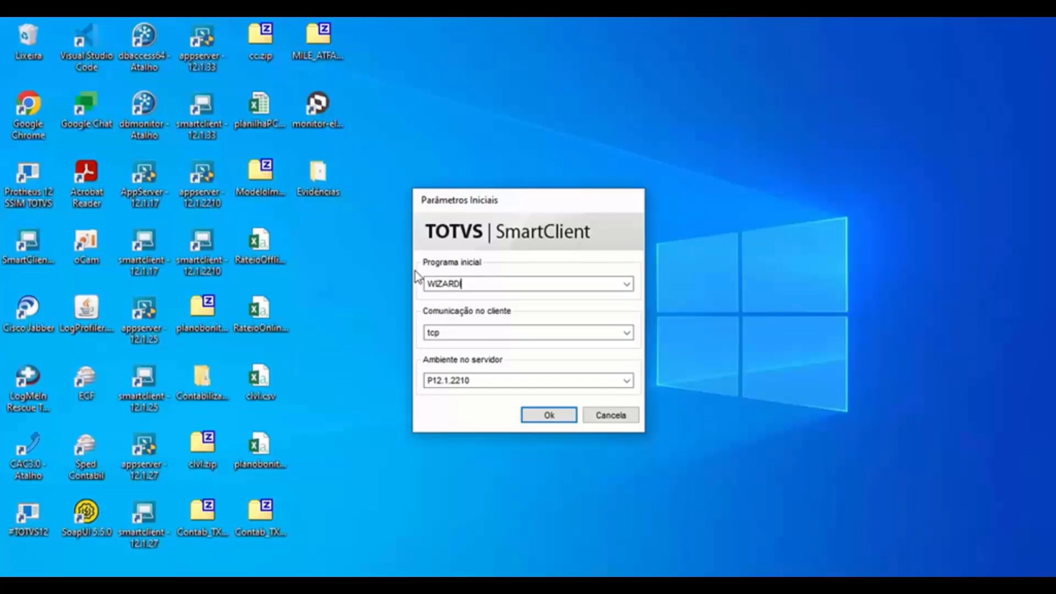
text(UUID)
click(545, 415)
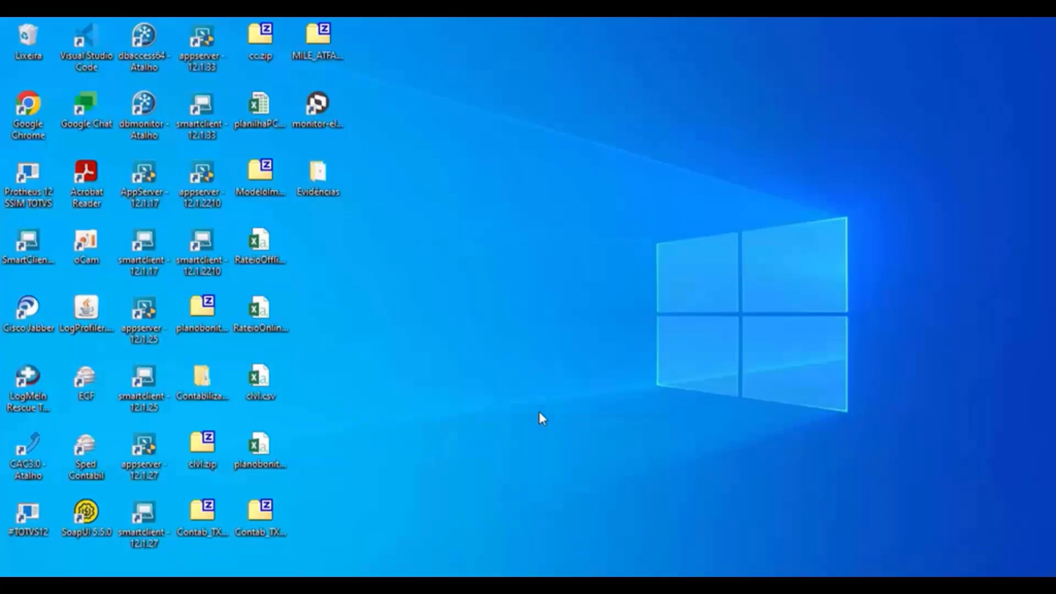
- Log in with the password and select company group 99 TESTE
click(380, 383)
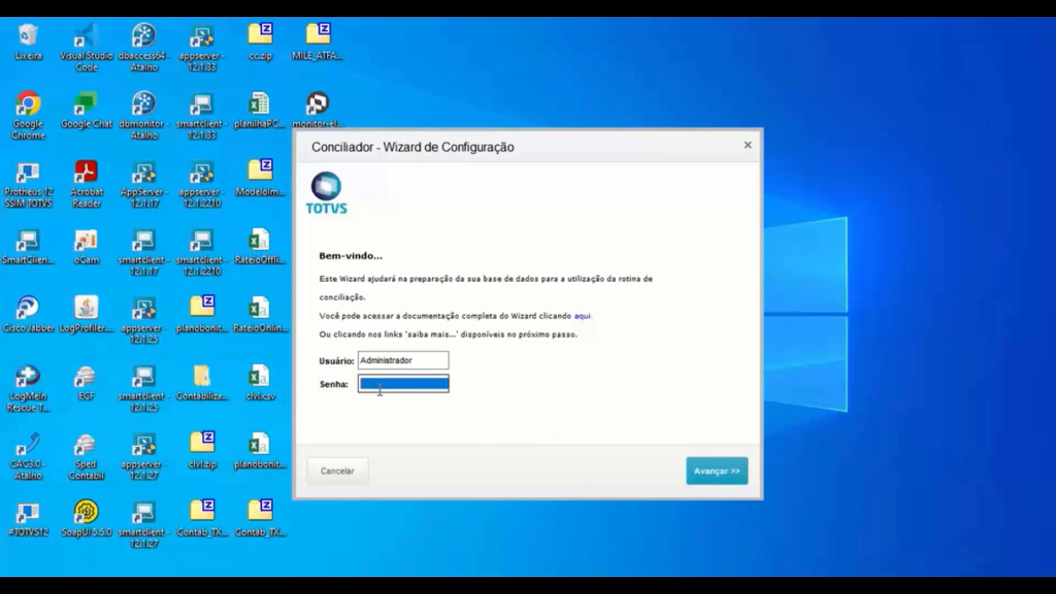
text(***)
click(715, 472)
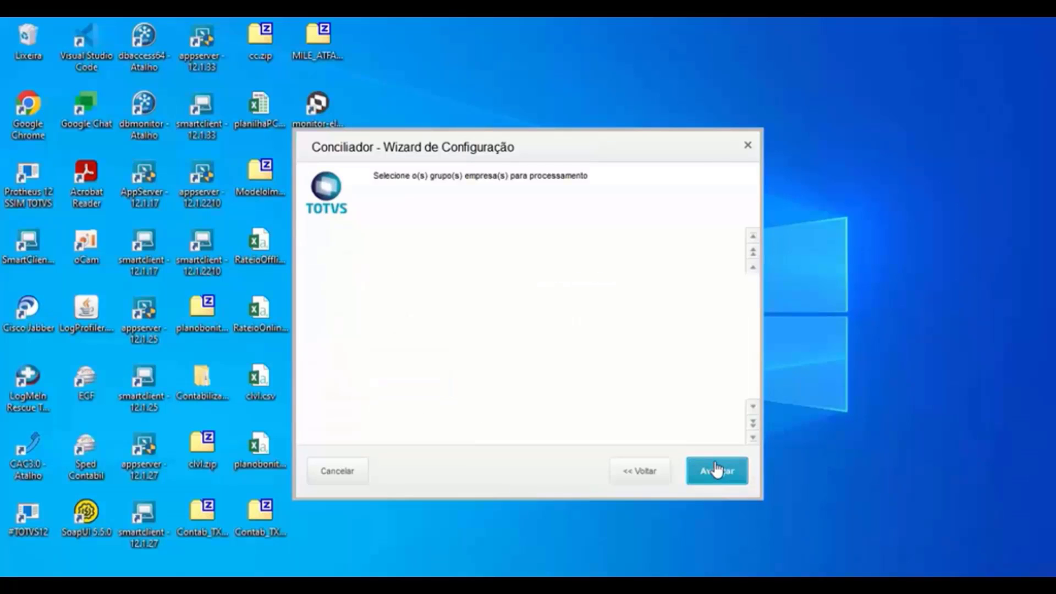
click(304, 263)
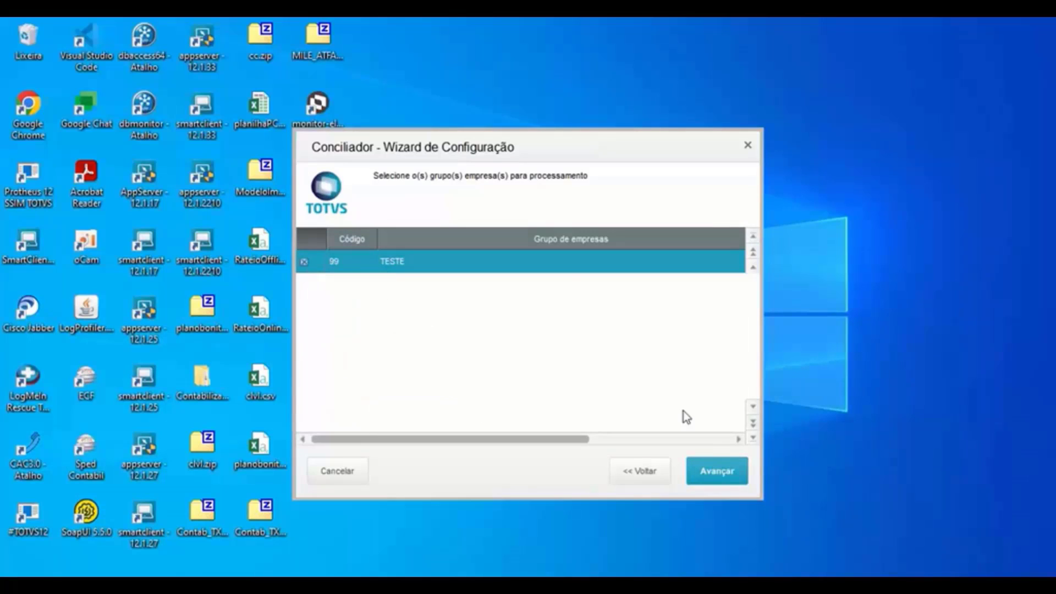
click(715, 469)
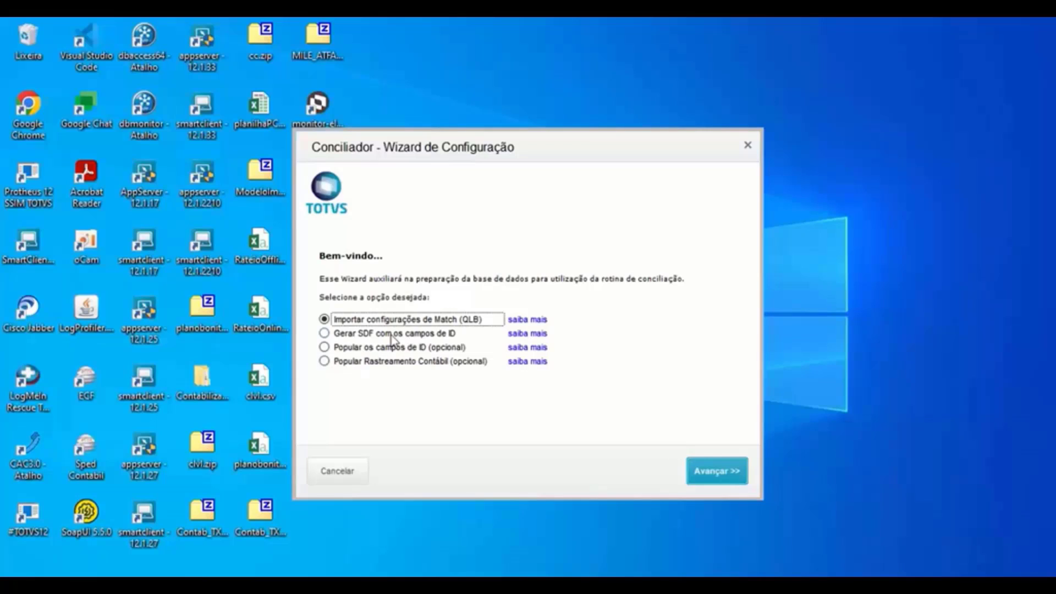
- Choose the 'Gerar SDF com os campos de ID' option and advance to the ID field list
click(357, 334)
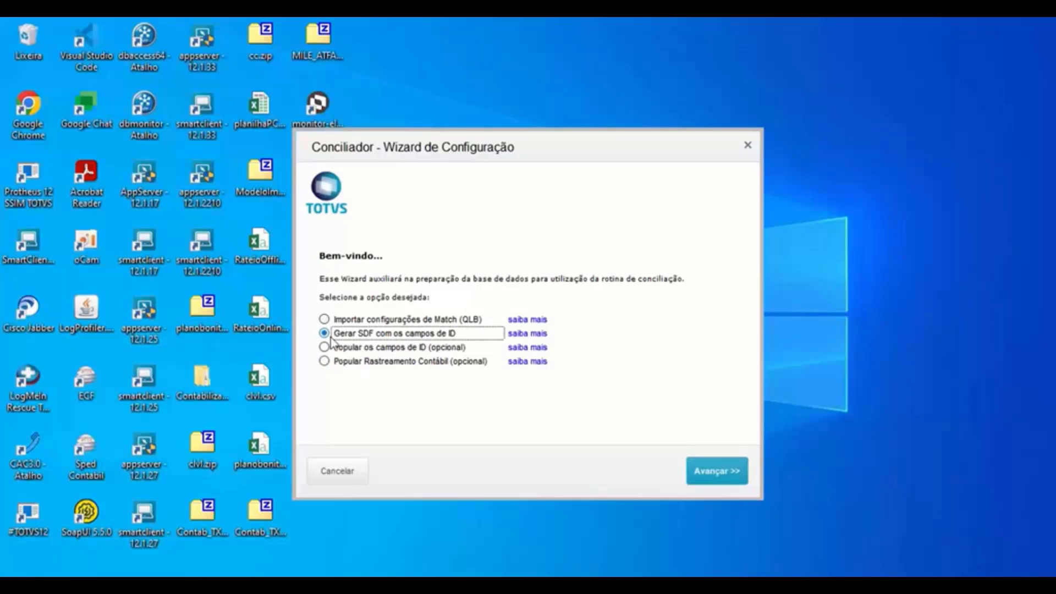
click(374, 320)
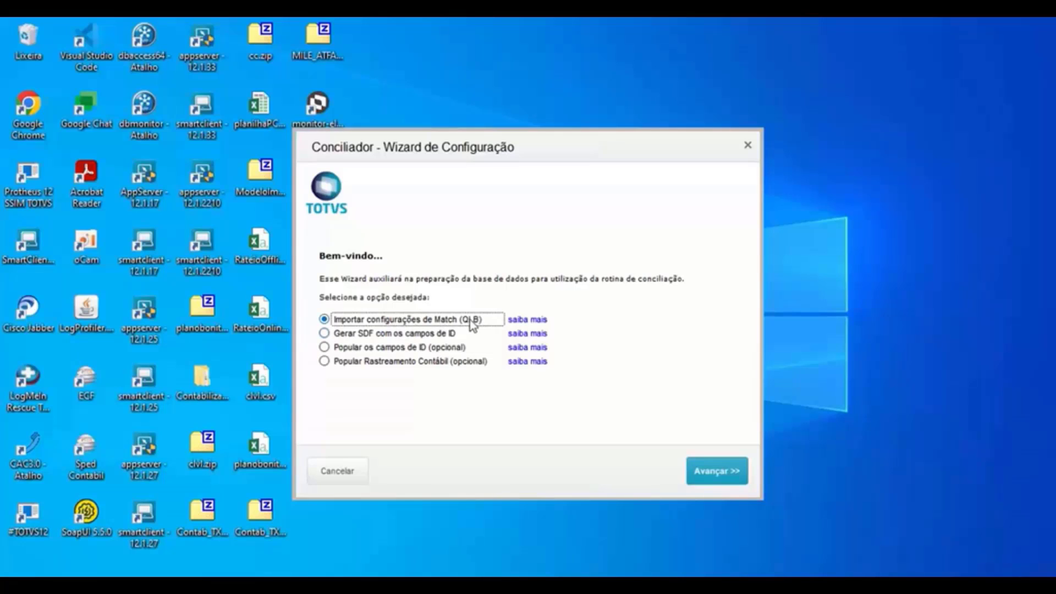
click(407, 334)
click(714, 469)
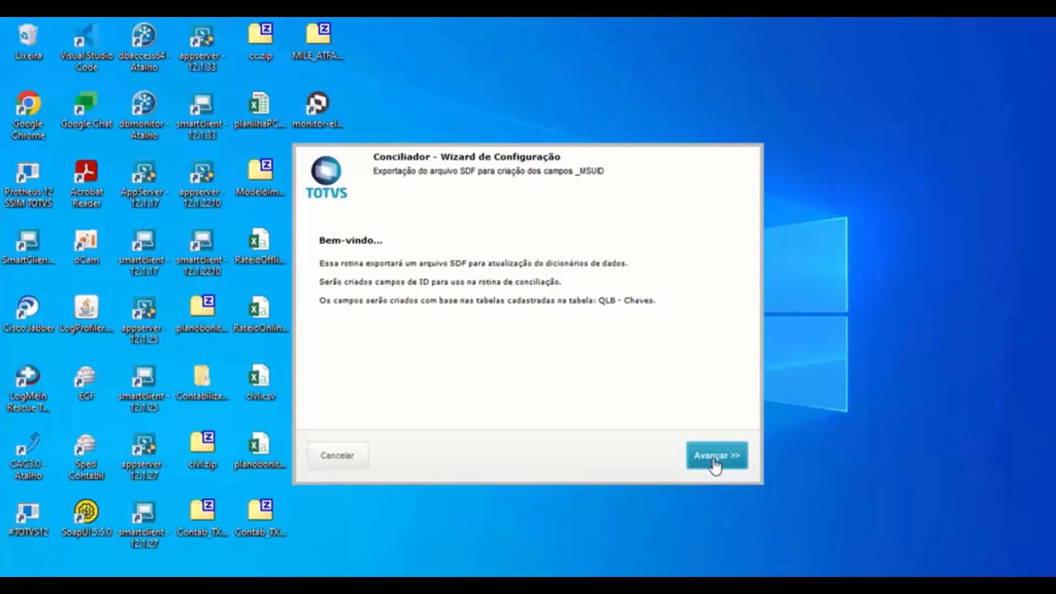
click(714, 464)
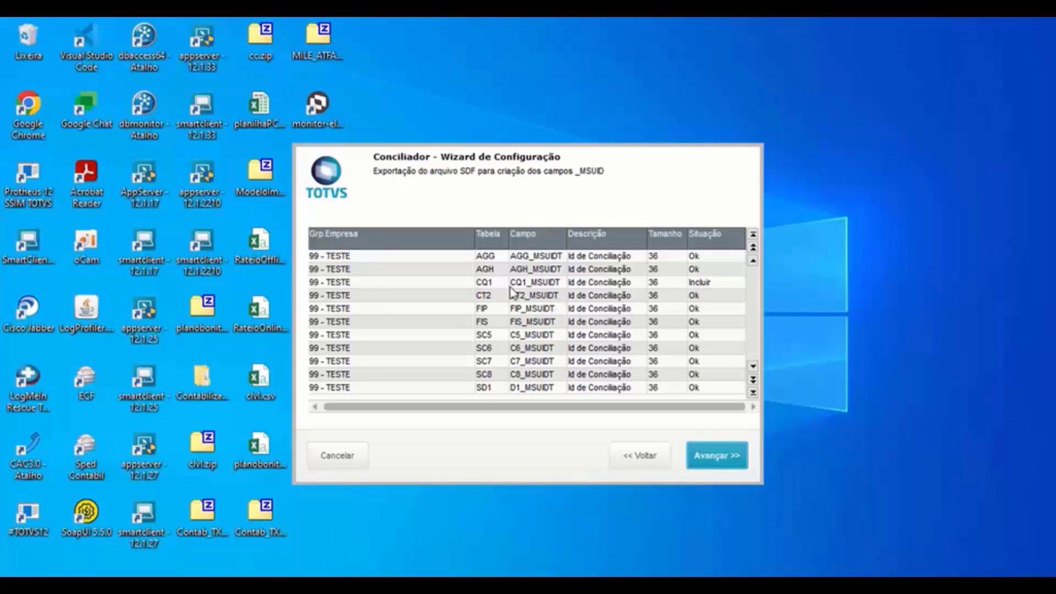
- Review the Incluir status of the CQ1, AGG, AGH, CT2, SC5 and SC6 ID fields
click(499, 285)
click(714, 281)
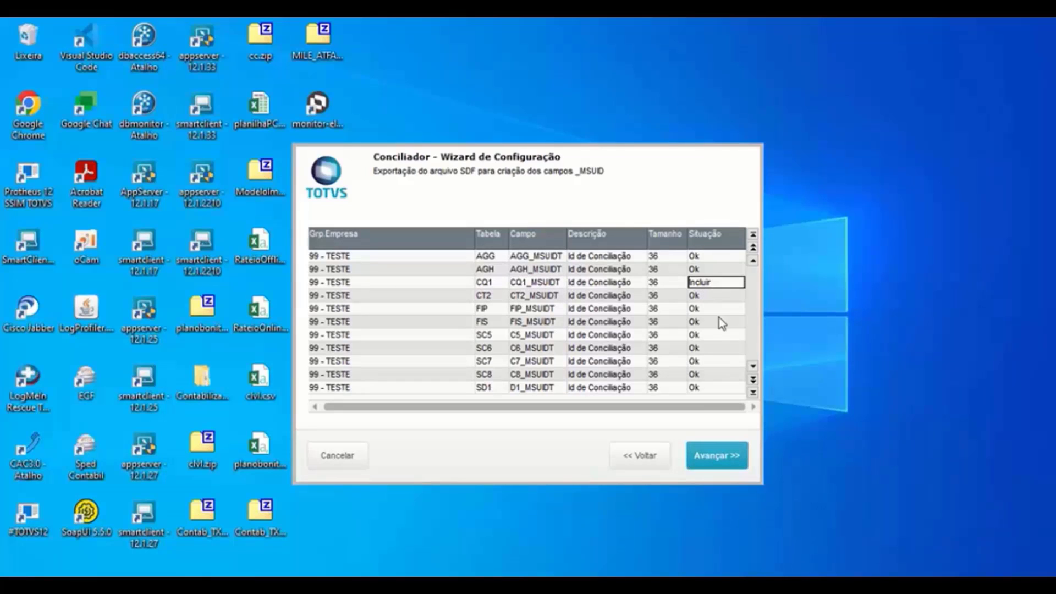
click(693, 254)
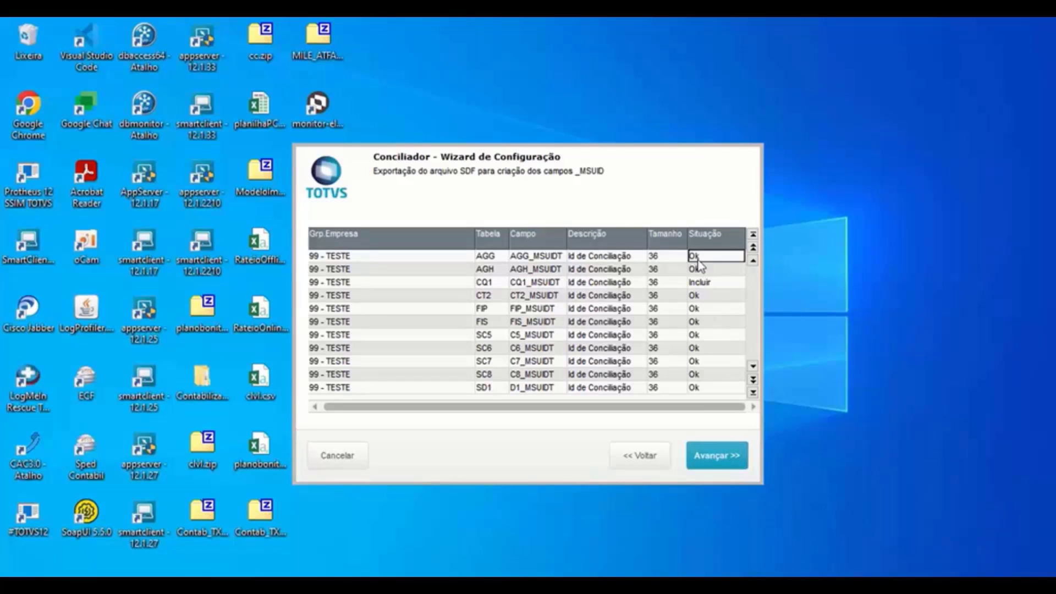
click(700, 270)
click(700, 295)
click(707, 335)
click(711, 349)
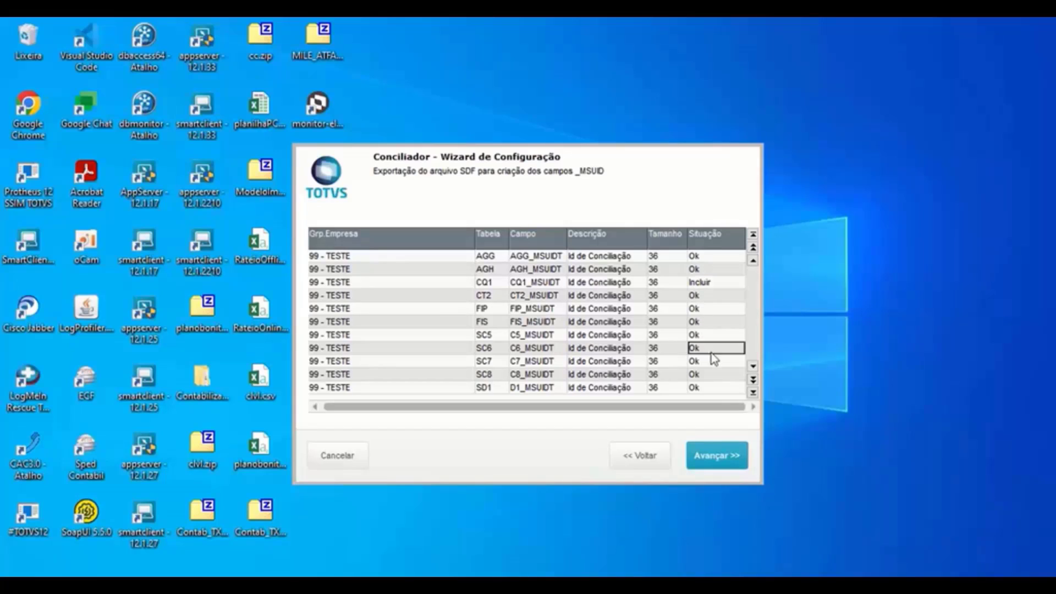
- Decline overwriting the SDF at first and check the AGG, CQ1, FIS and SC7 field sizes
click(721, 461)
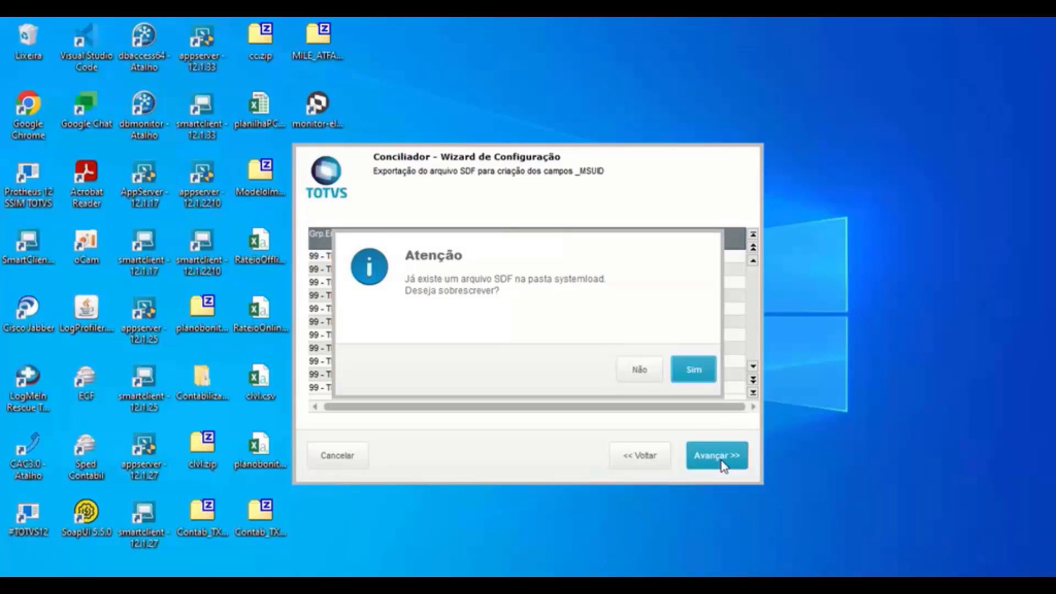
click(645, 379)
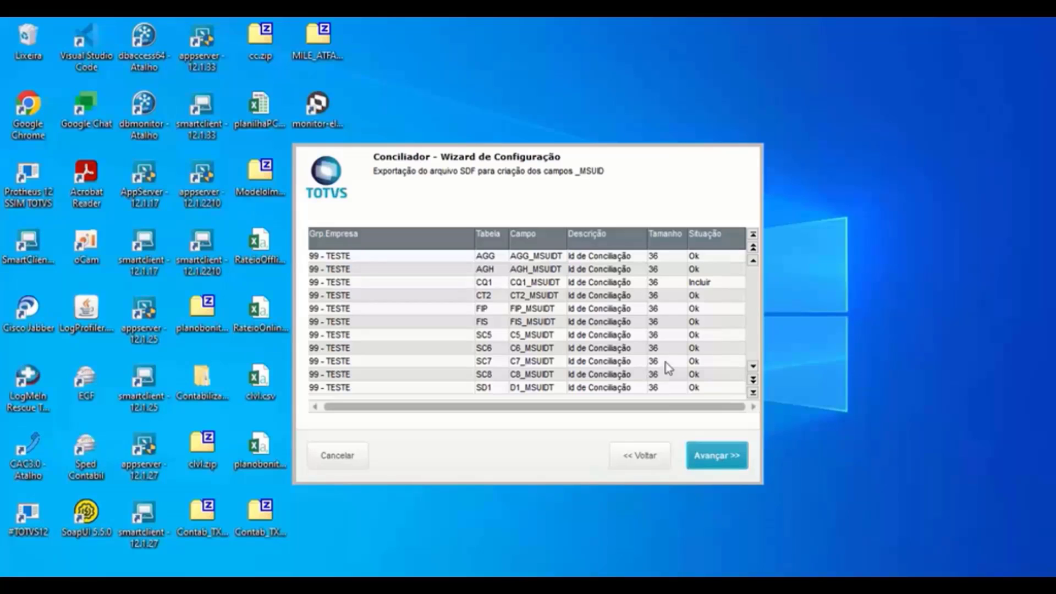
click(659, 258)
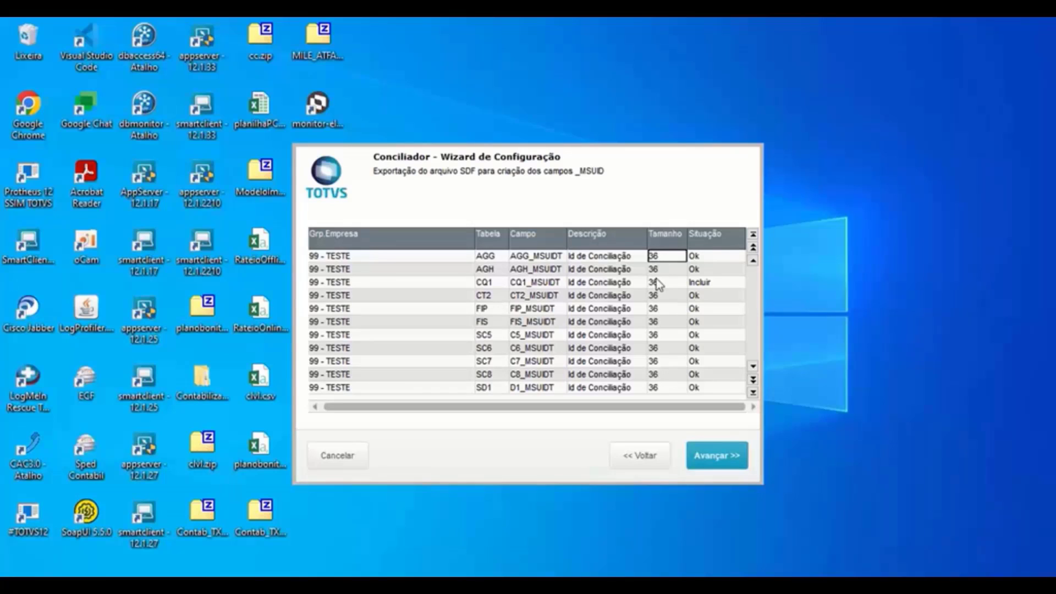
click(658, 282)
click(664, 322)
click(665, 361)
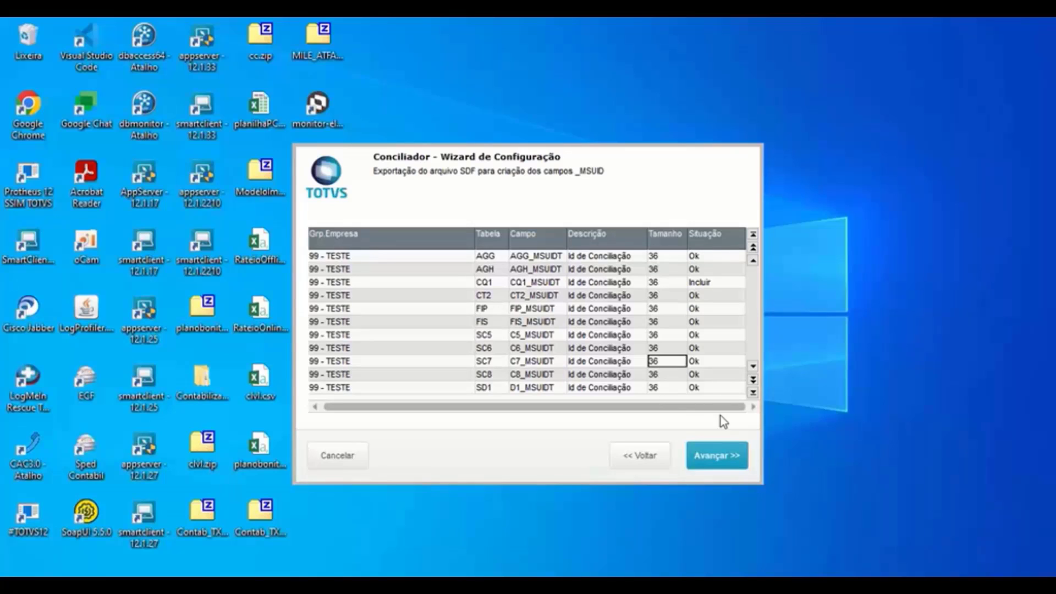
- Export the SDF to systemload, overwriting the existing file, and finish the wizard
click(726, 462)
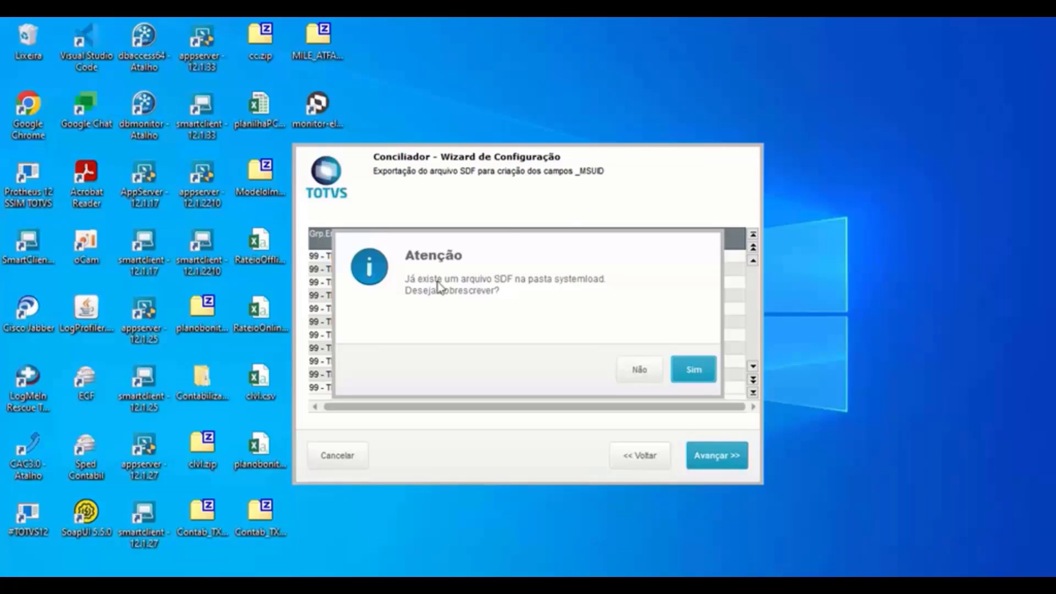
click(695, 373)
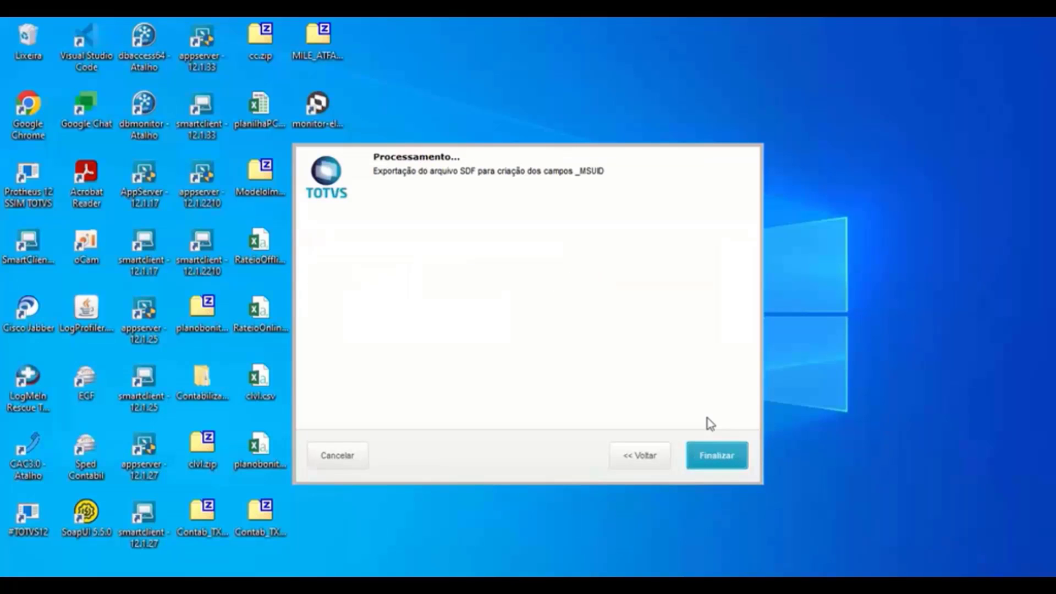
click(714, 463)
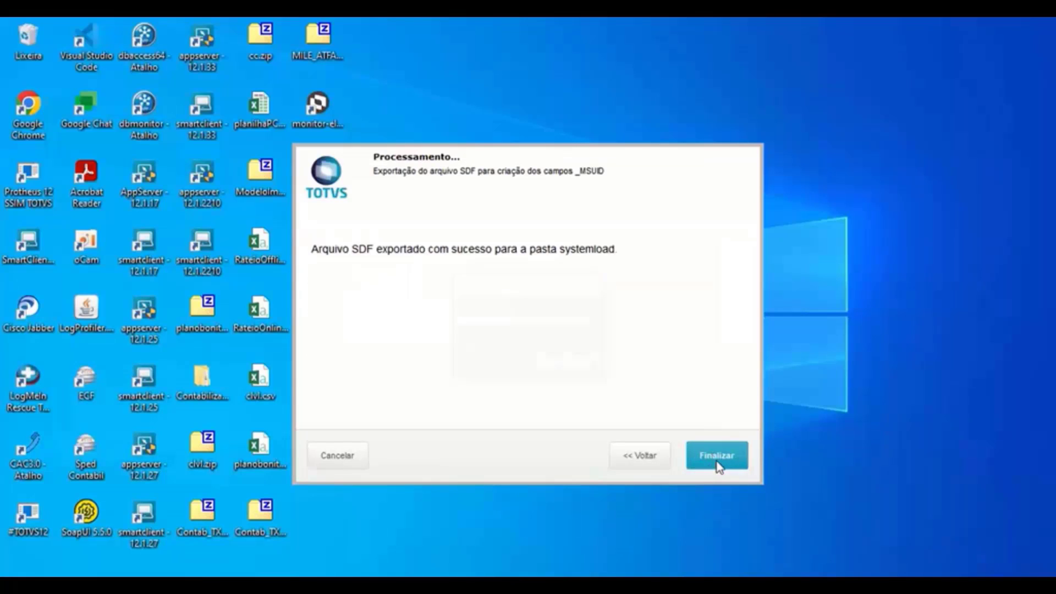
click(566, 363)
click(707, 455)
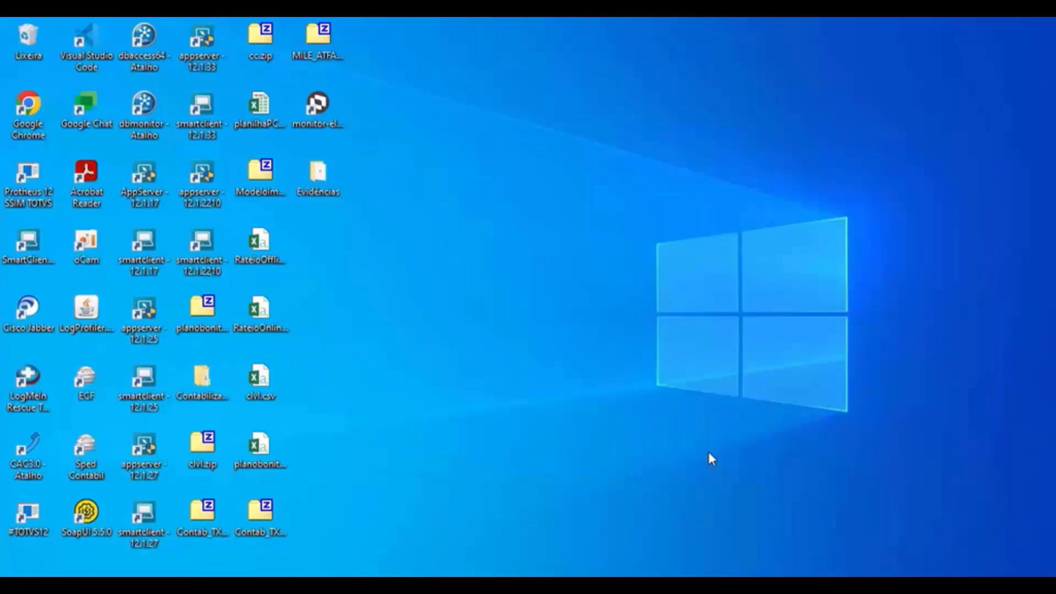
- Confirm the UPDDISTR update and shut down the appserver console
click(689, 376)
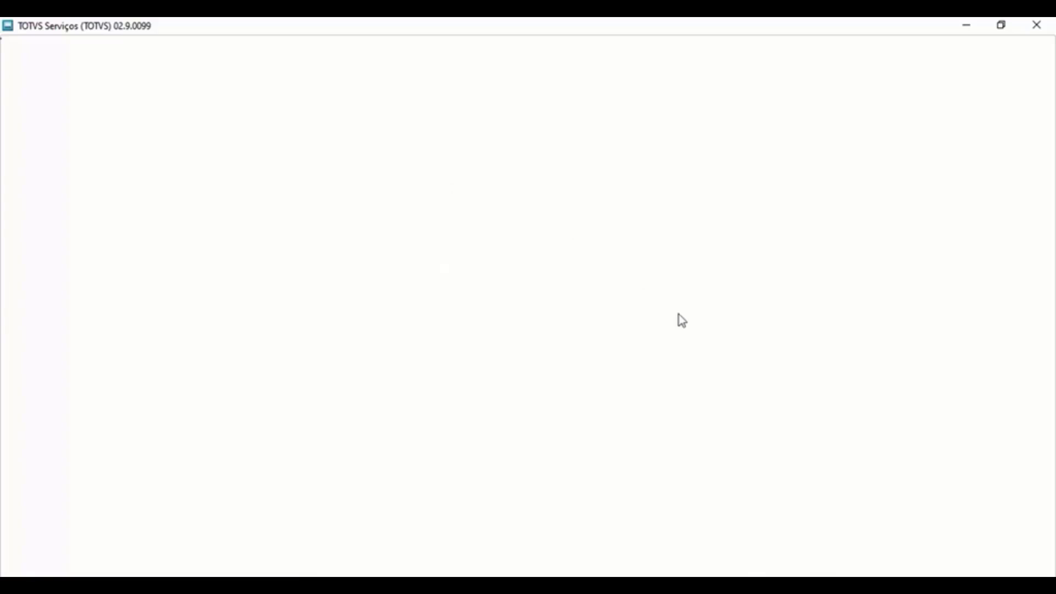
key(alt+Tab)
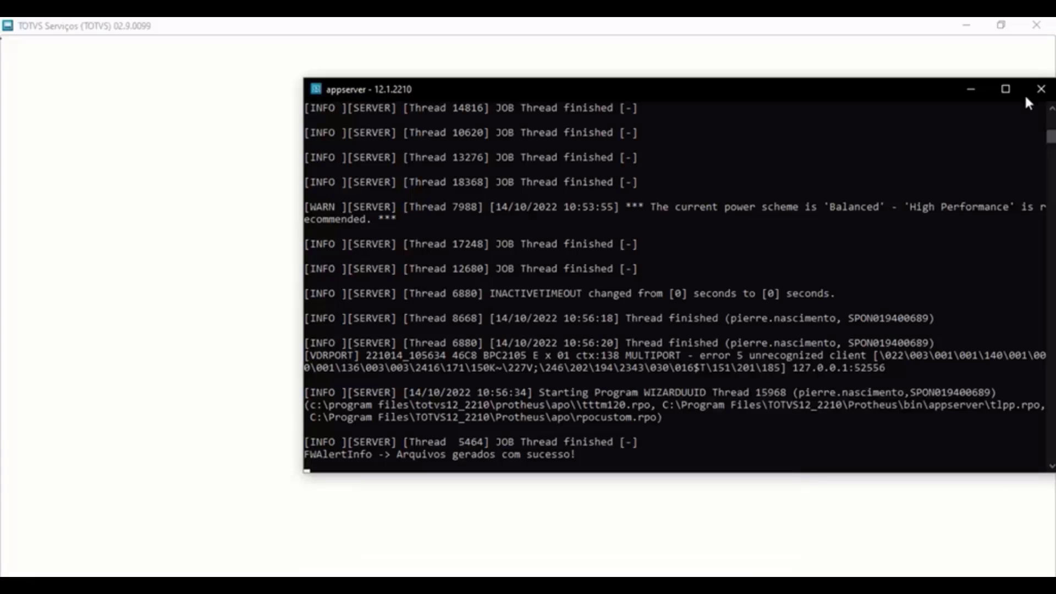
click(1041, 92)
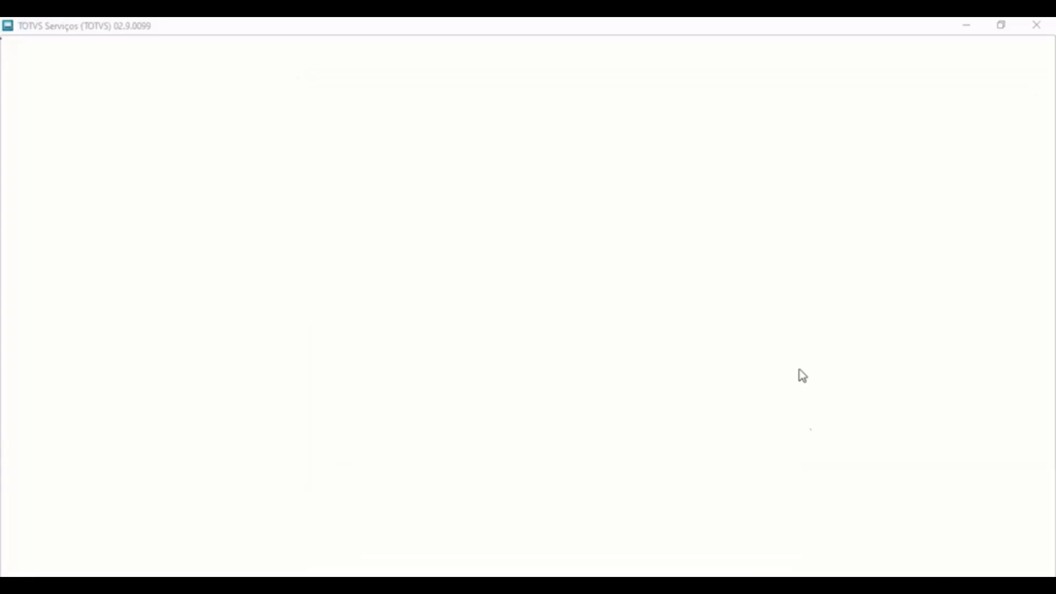
- Comment out MultiProtocolPortSecure, MultiProtocolPort and App_Environment in appserver.ini and save
key(alt+Tab)
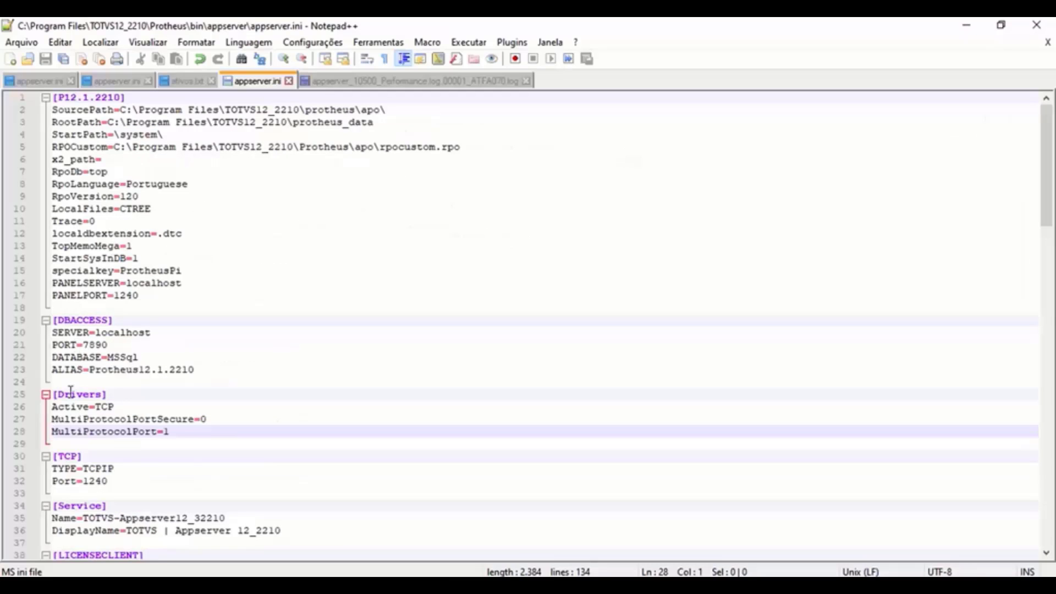
click(56, 421)
text(;)
key(Down)
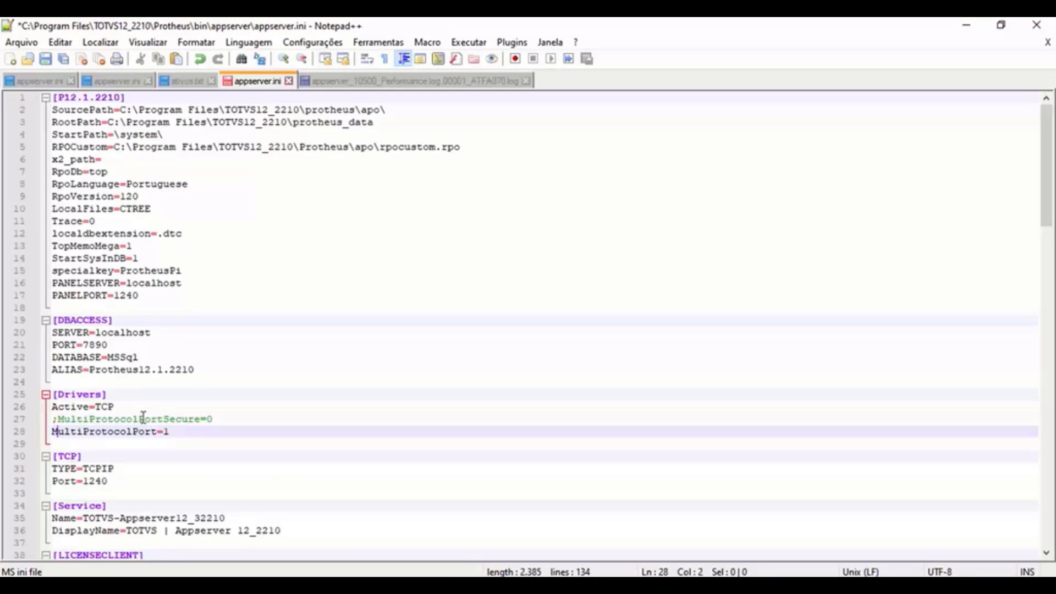
key(Home)
text(;)
key(Down)
key(Down)
key(Down)
key(Down)
key(Down)
key(Down)
key(Down)
key(Down)
key(Down)
key(Down)
key(Down)
key(Down)
key(Down)
key(Down)
key(Down)
key(Down)
key(Down)
key(Down)
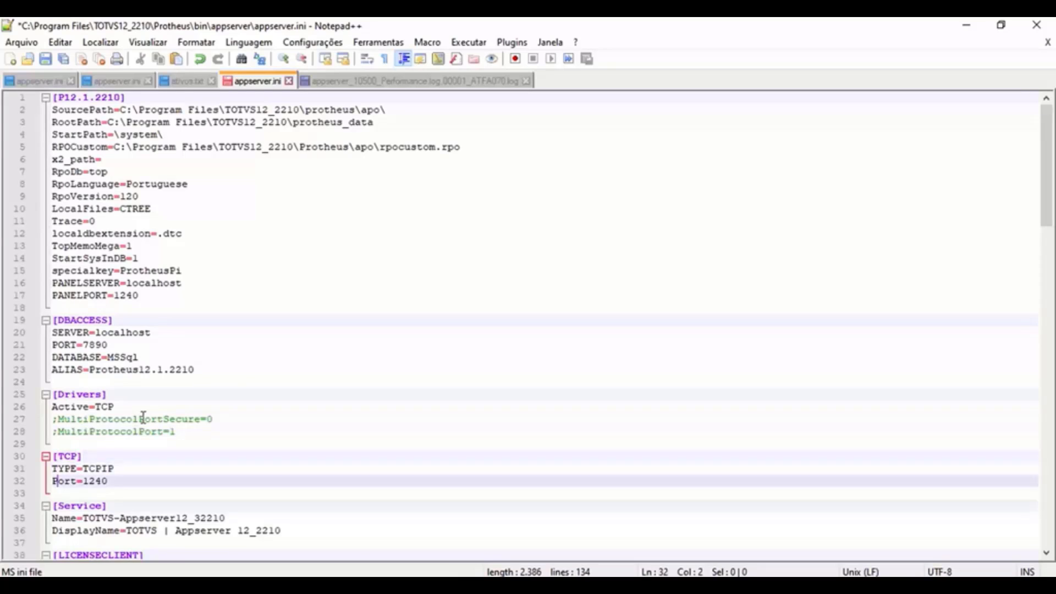
key(Up)
key(Up)
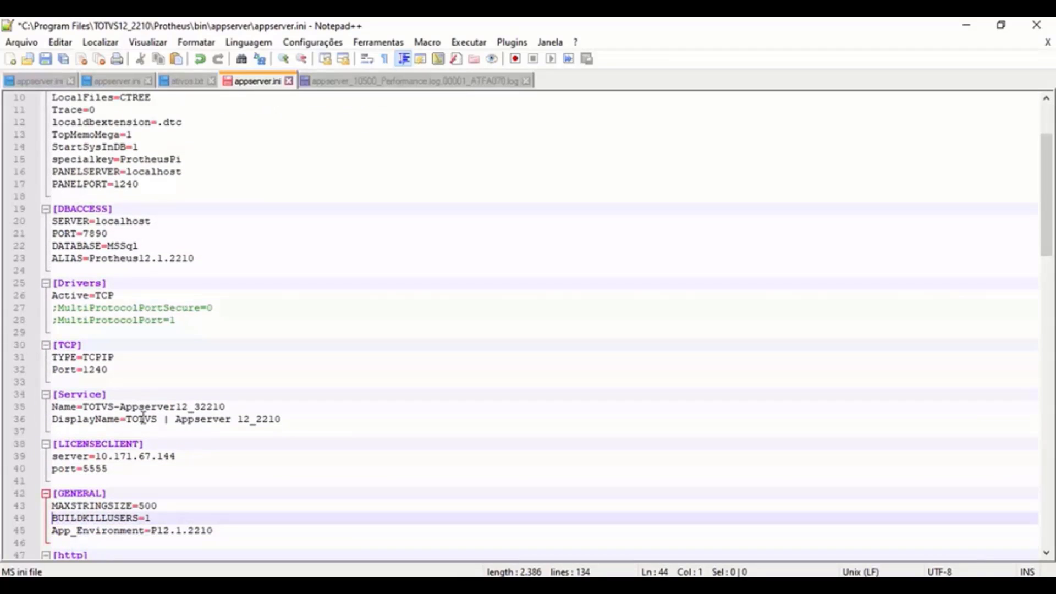
key(Down)
text(;)
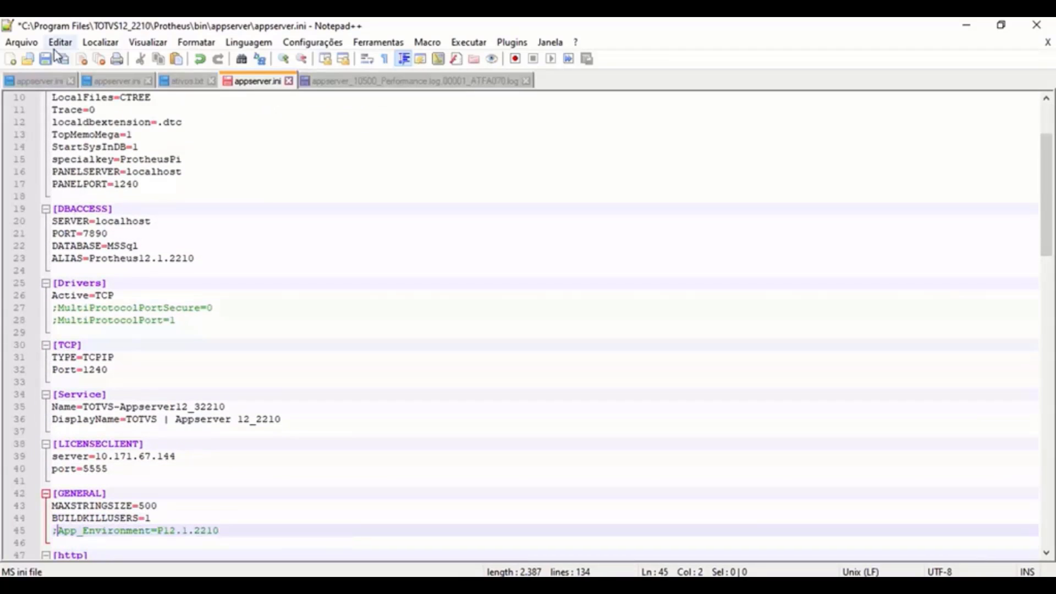
click(45, 59)
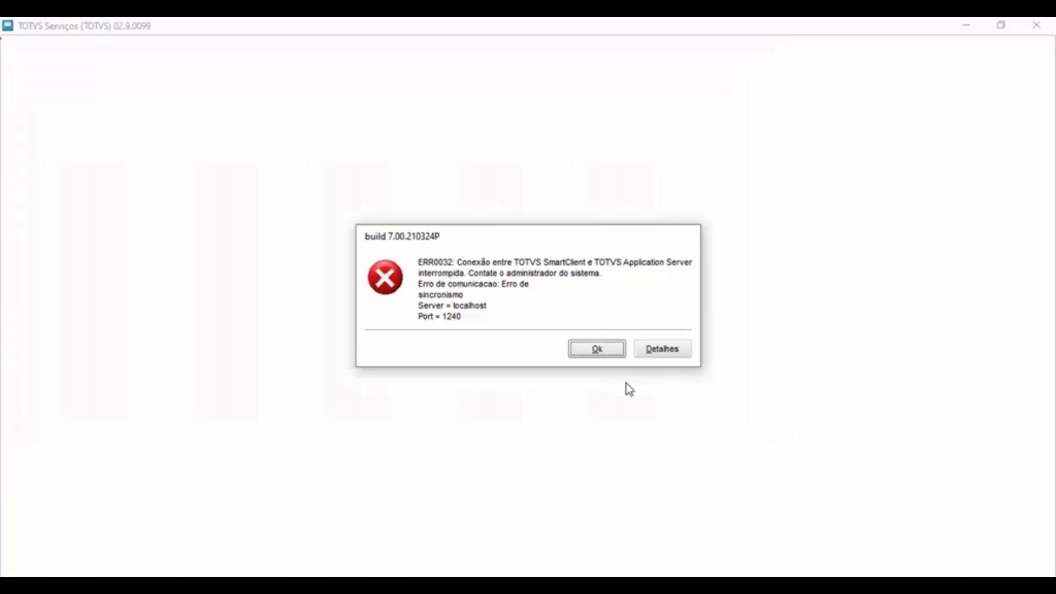
- Dismiss the connection error and start SmartClient 12.1.2210 with UPDDISTR instead of SIGAMDI as initial program
click(596, 348)
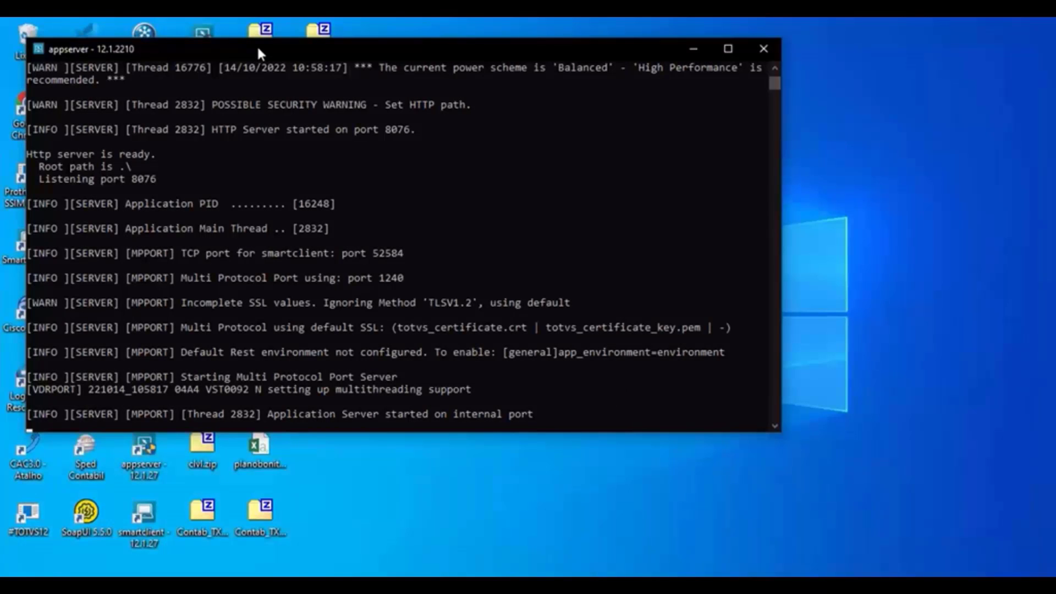
drag(257, 48, 520, 131)
double_click(208, 253)
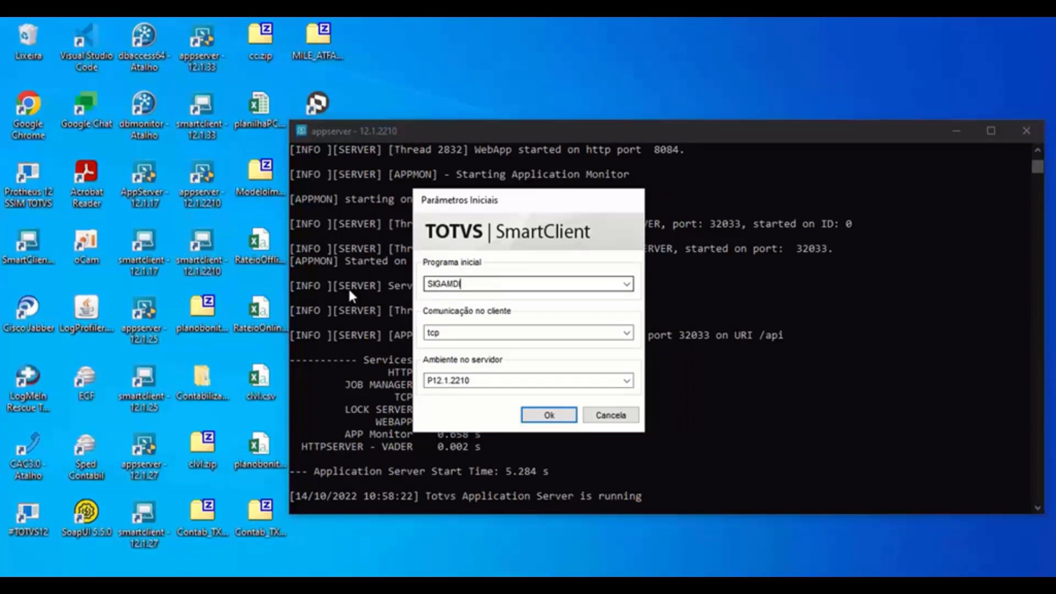
drag(476, 284, 407, 286)
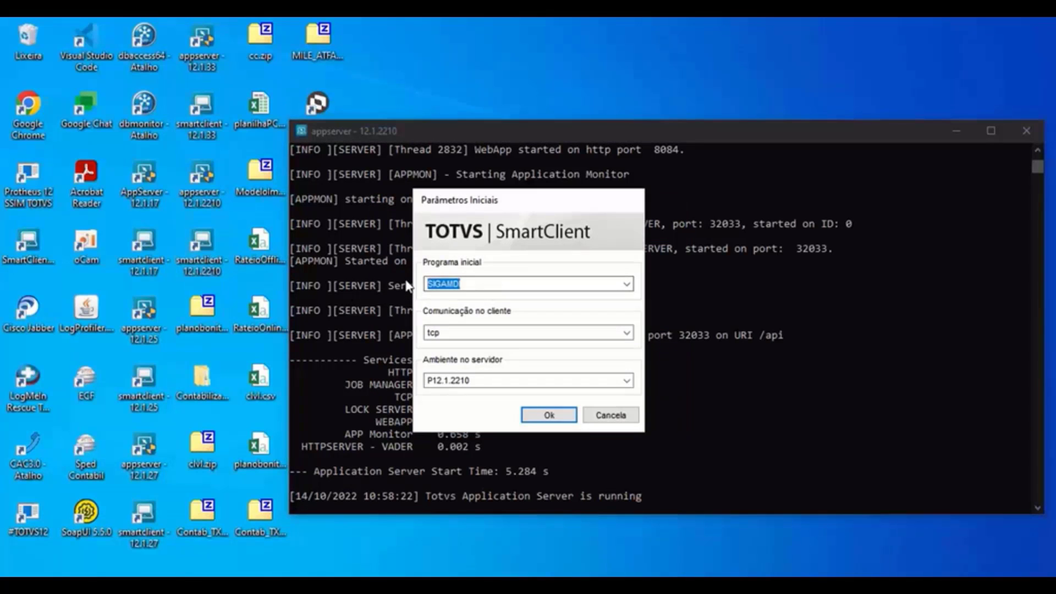
text(UPDSI)
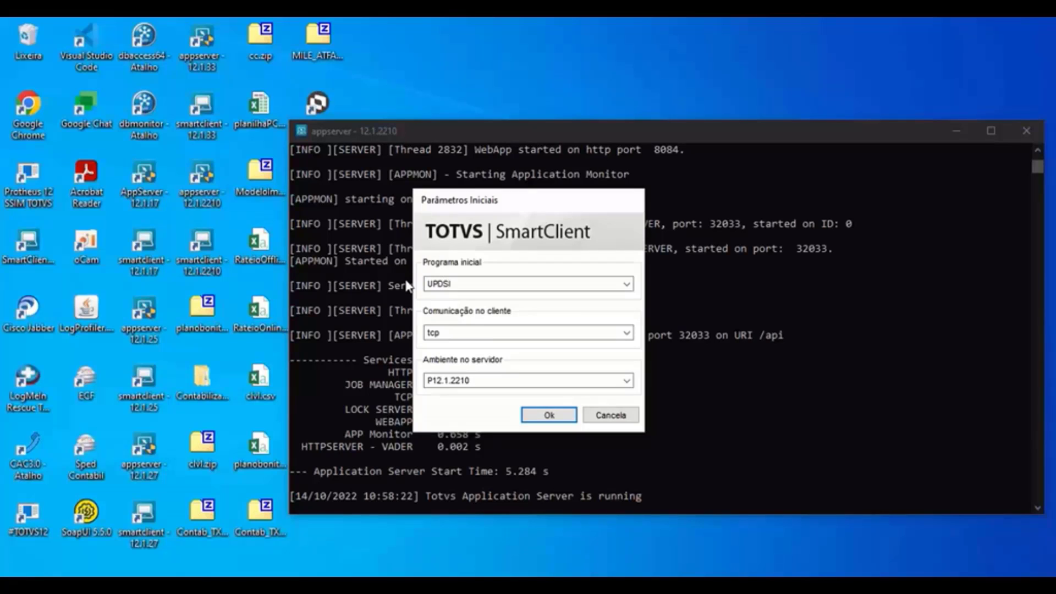
key(BackSpace)
key(BackSpace)
text(DISTR)
click(535, 418)
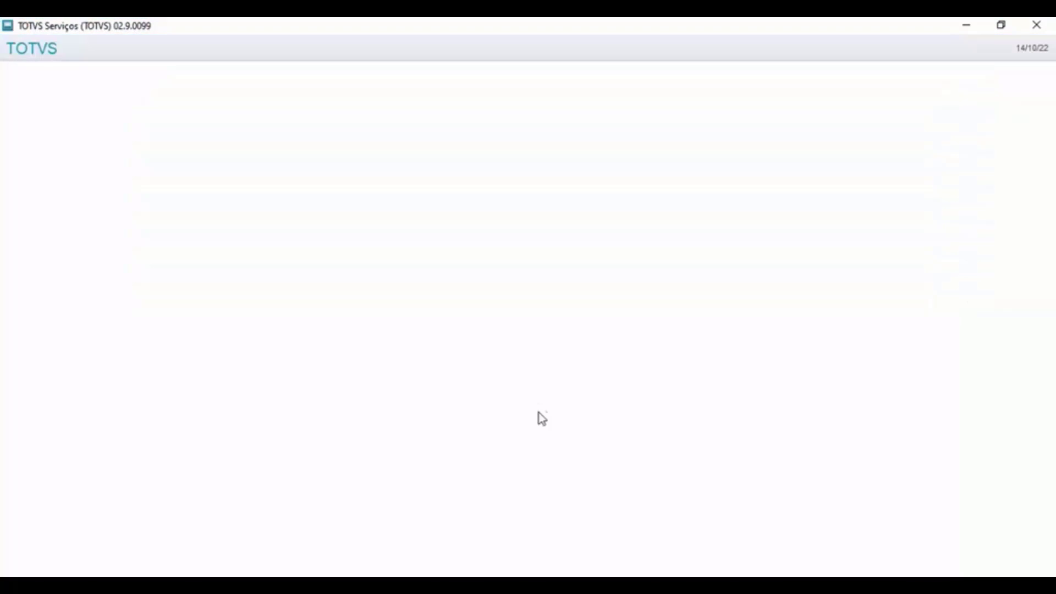
- Accept the mandatory reading, confirm both backups, declare no customizations, and keep the Brasil localization
click(720, 476)
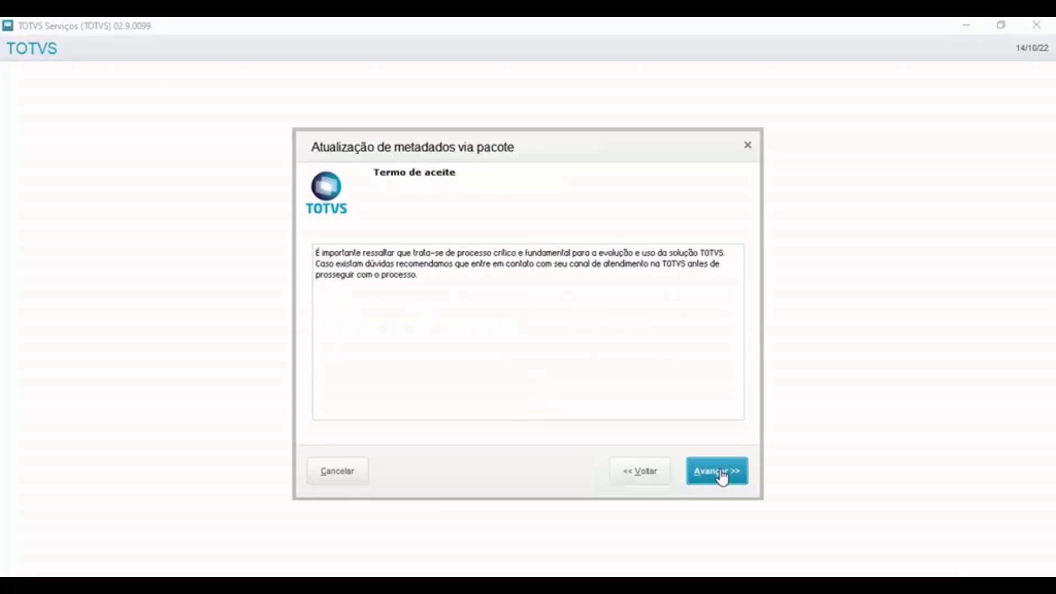
click(720, 477)
click(487, 415)
click(726, 477)
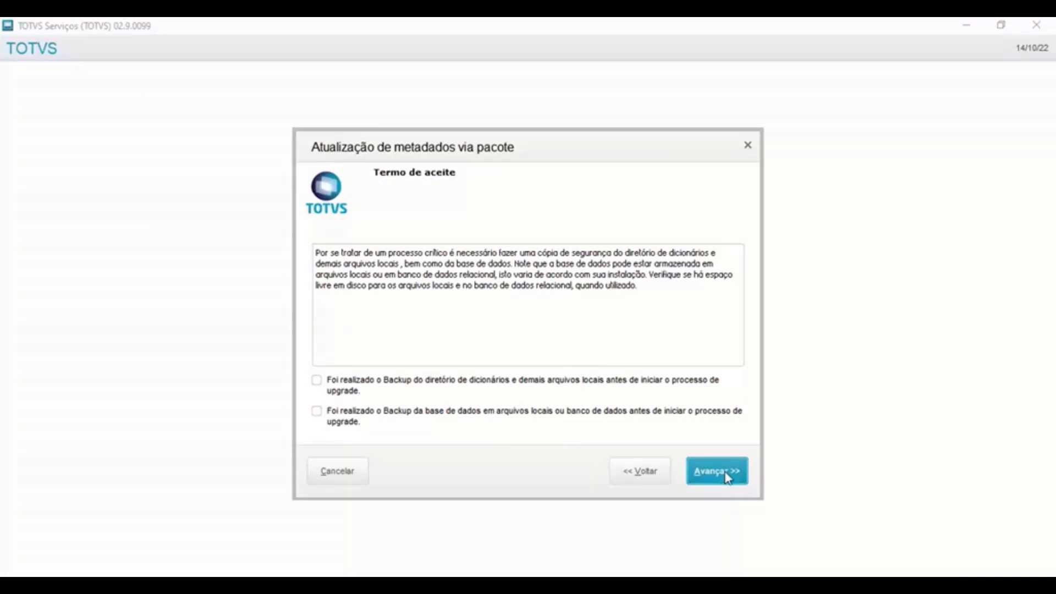
click(488, 393)
click(480, 413)
click(721, 471)
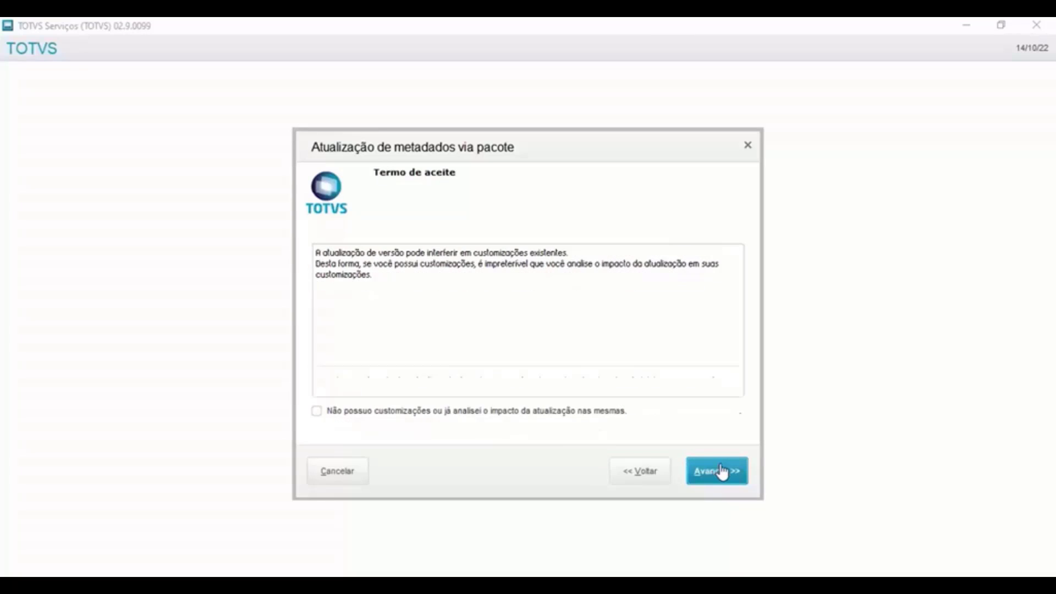
click(379, 413)
click(732, 477)
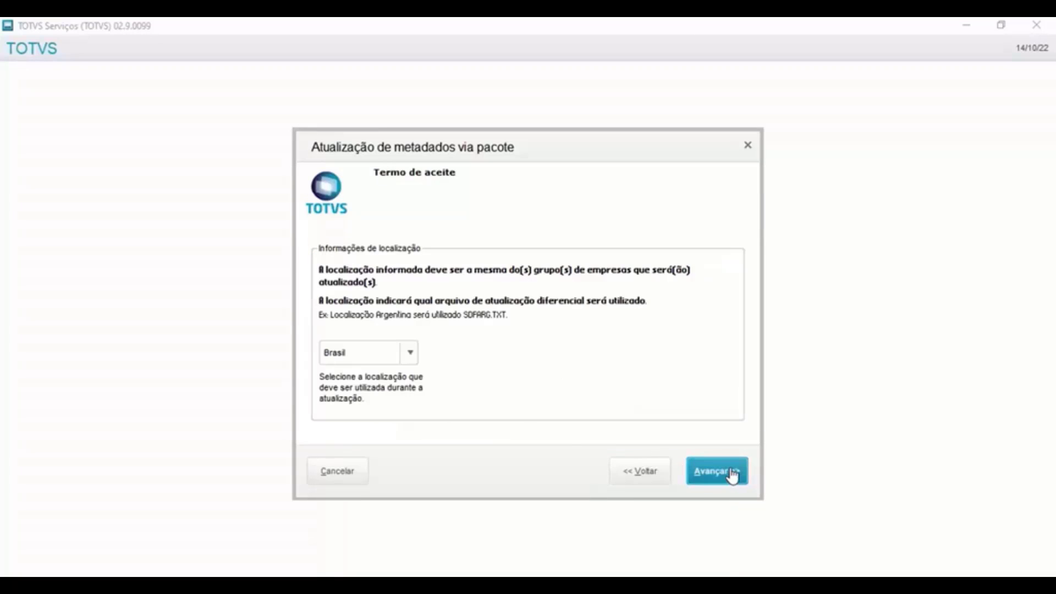
click(695, 467)
click(706, 465)
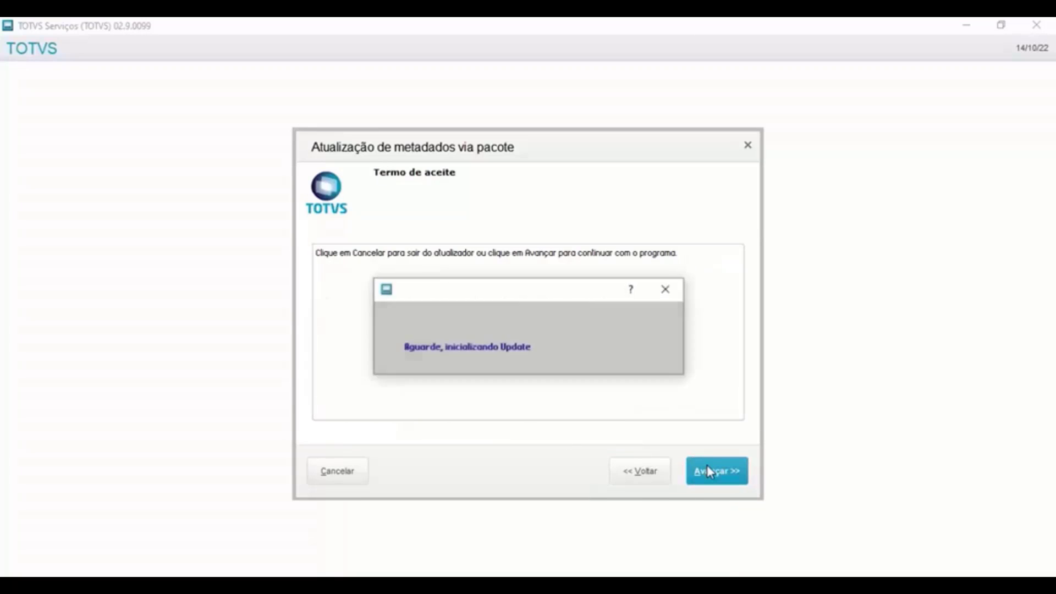
- Log in with the administrator password, enable automatic error correction, run the update and finish
click(553, 272)
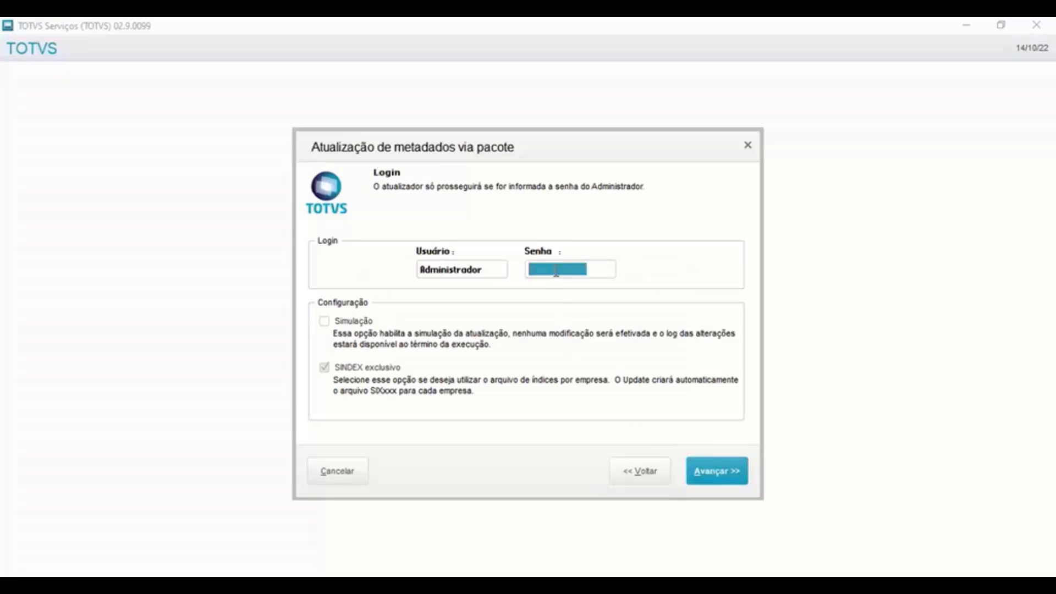
text(***)
click(725, 469)
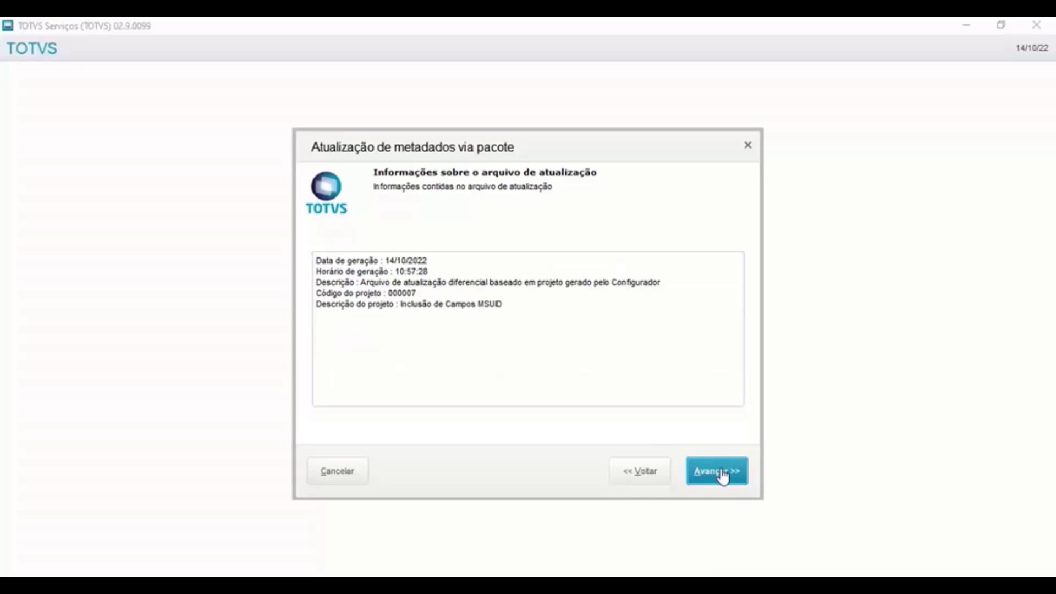
drag(514, 315, 418, 304)
click(725, 472)
click(722, 472)
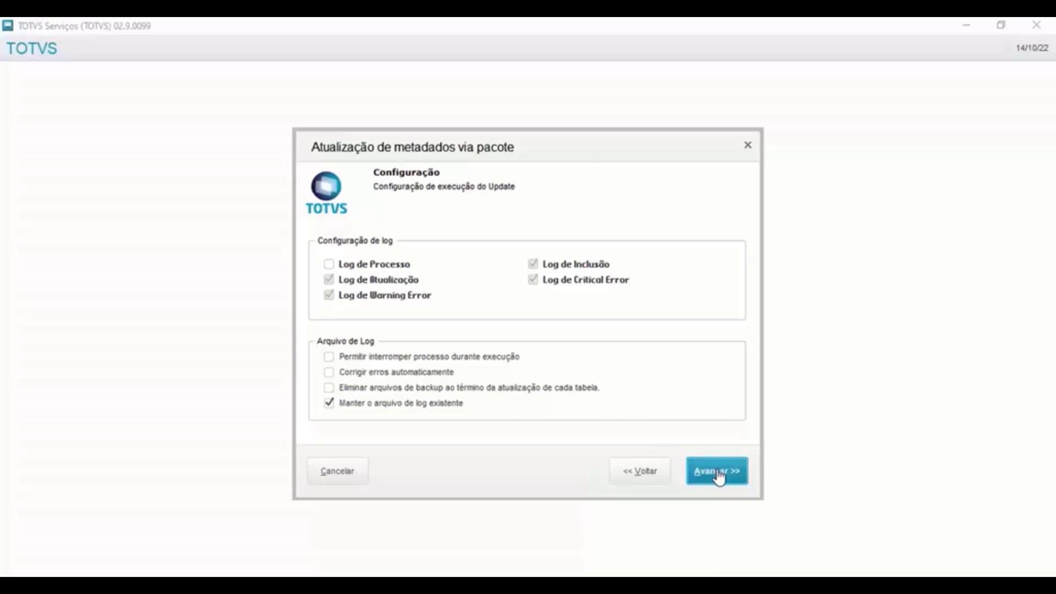
click(372, 369)
click(722, 473)
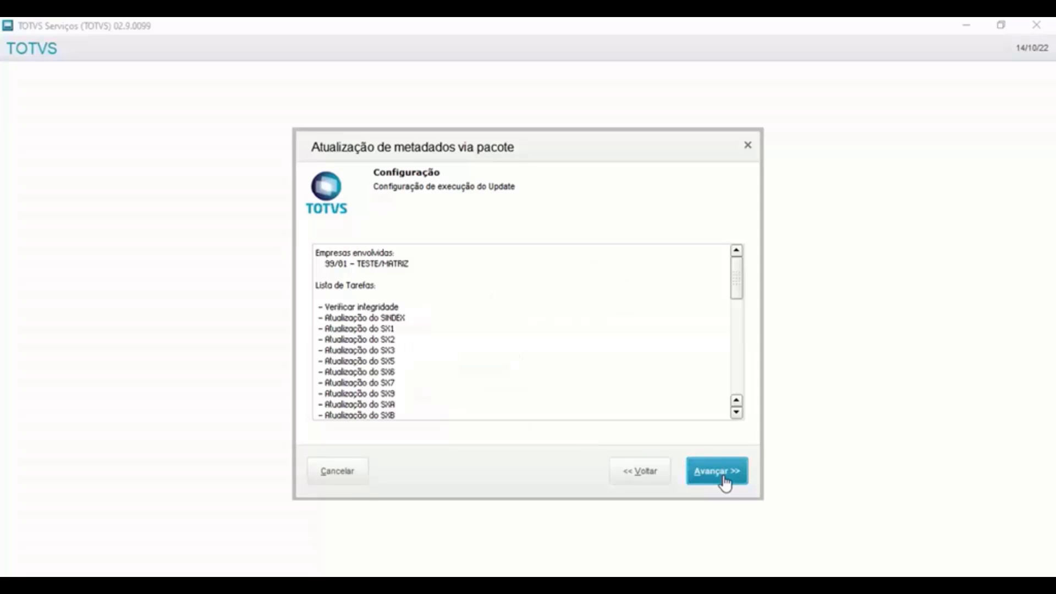
click(722, 473)
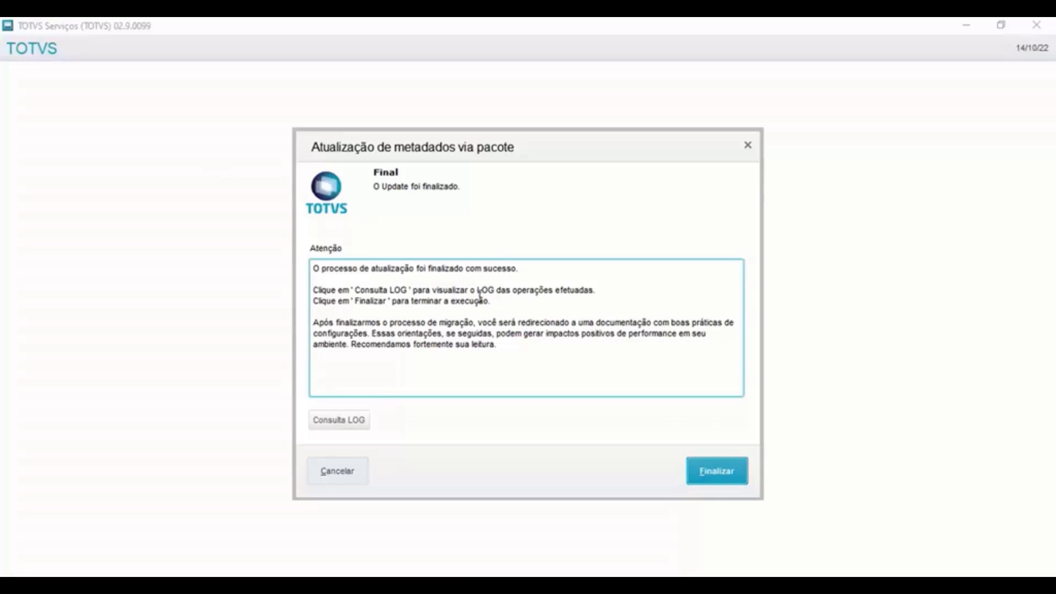
drag(520, 271, 305, 268)
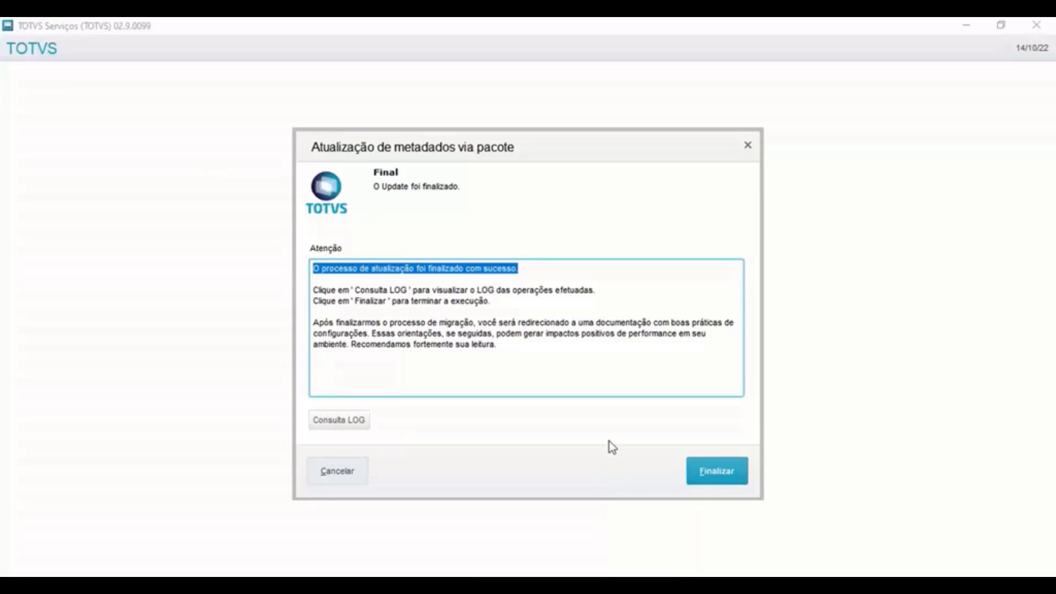
click(728, 476)
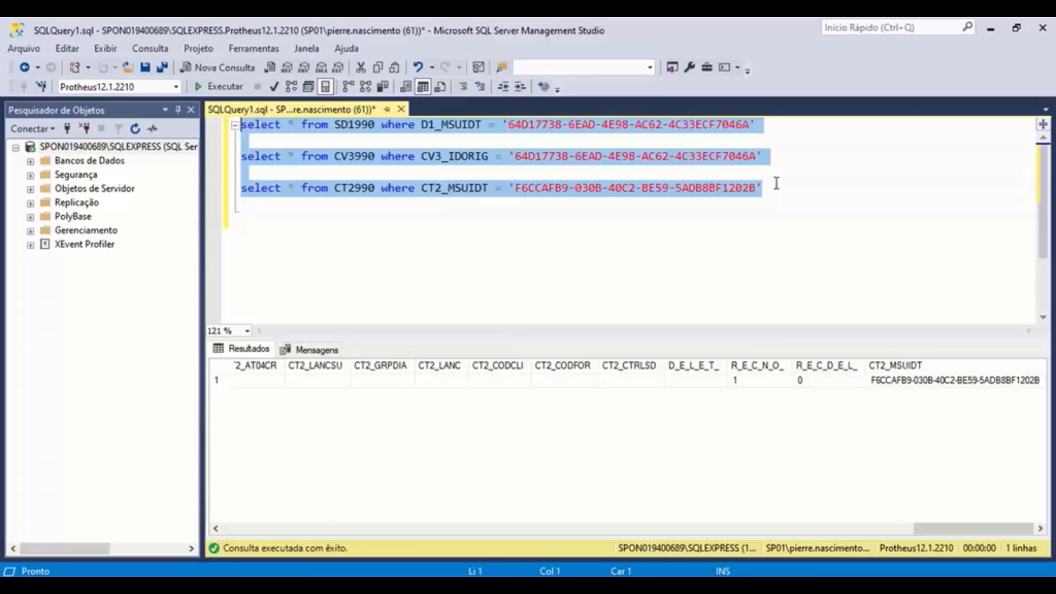
- Write and run the query select * from CQ1990 on its own line
click(776, 183)
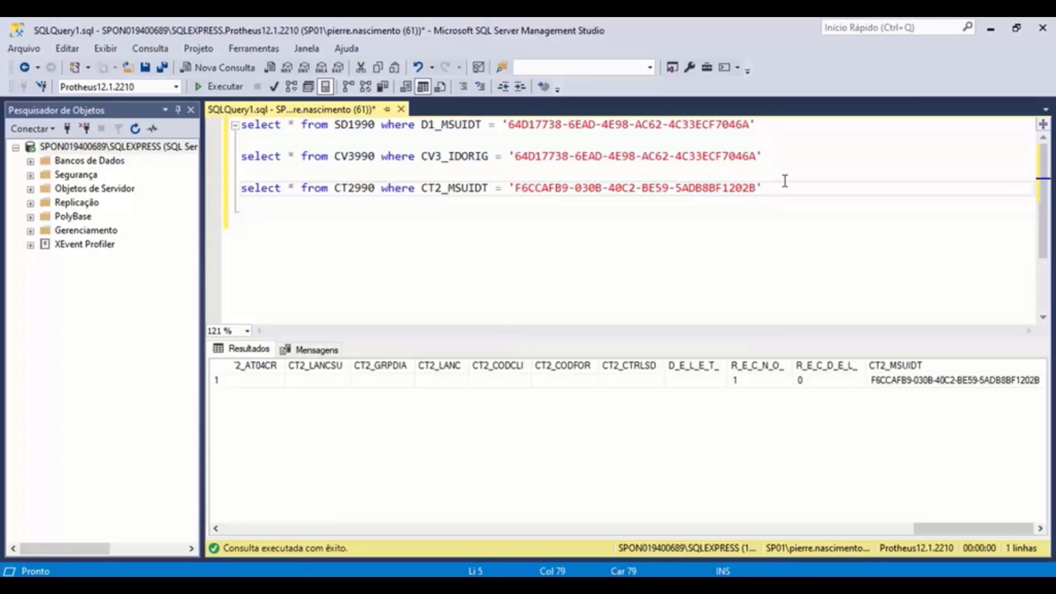
key(Return)
key(Return)
text(selec)
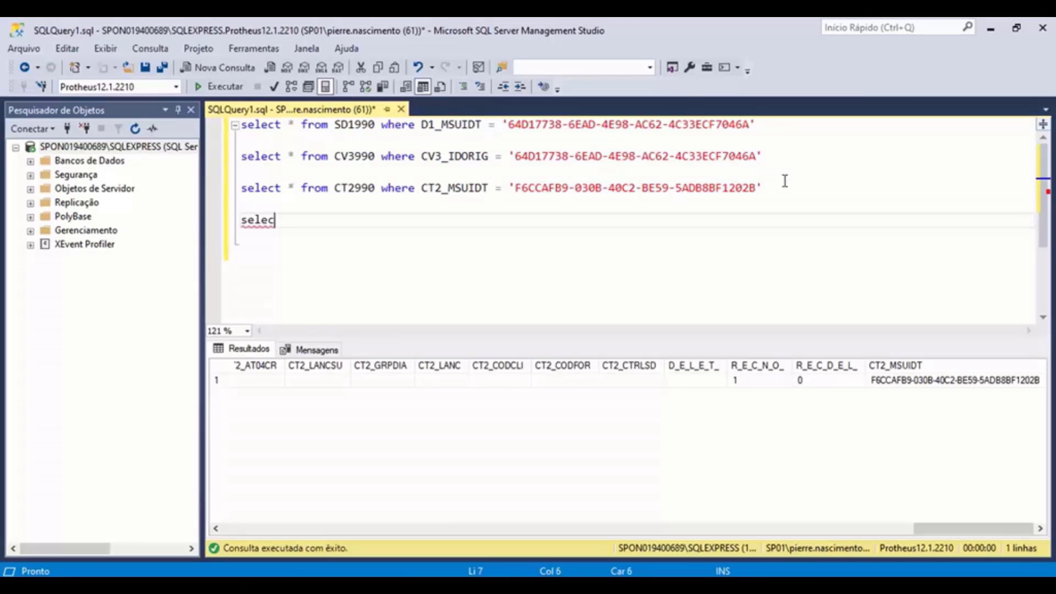
text(t * from CQ199)
text(0)
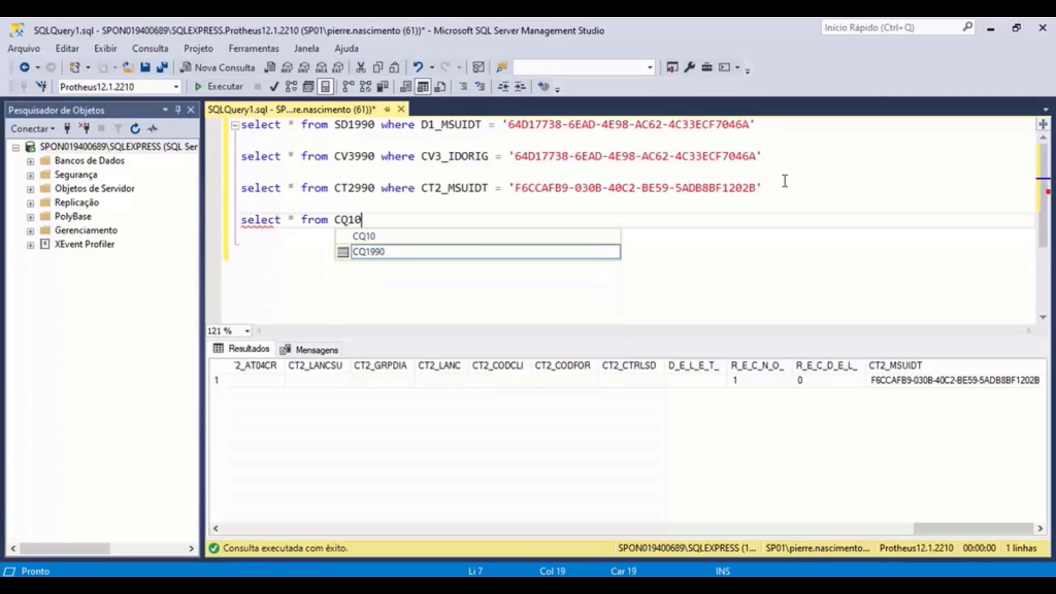
key(BackSpace)
text(990 wher)
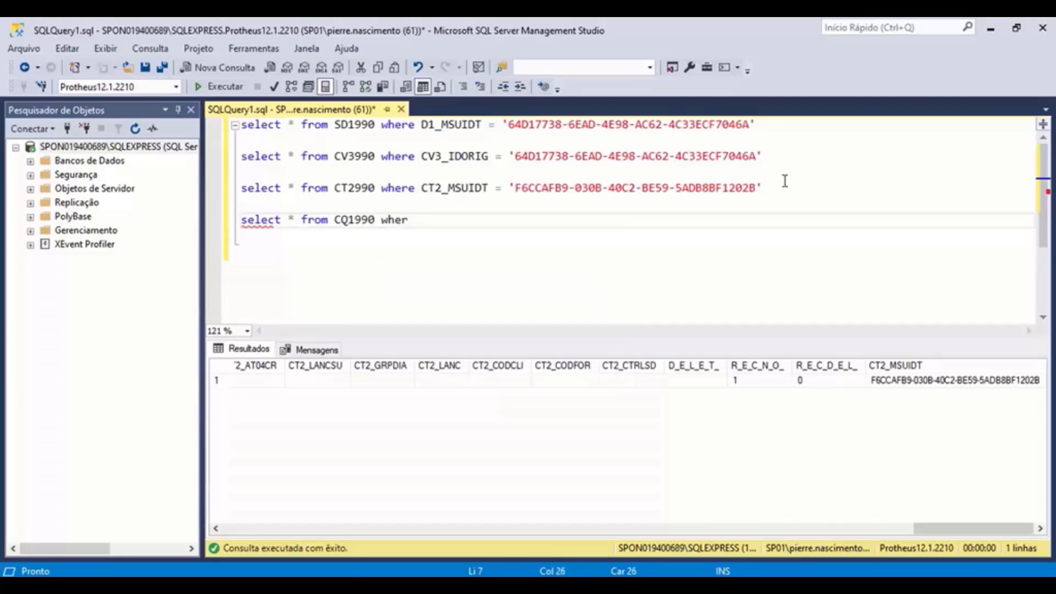
text(e)
key(BackSpace)
key(BackSpace)
key(BackSpace)
key(BackSpace)
key(BackSpace)
text(0)
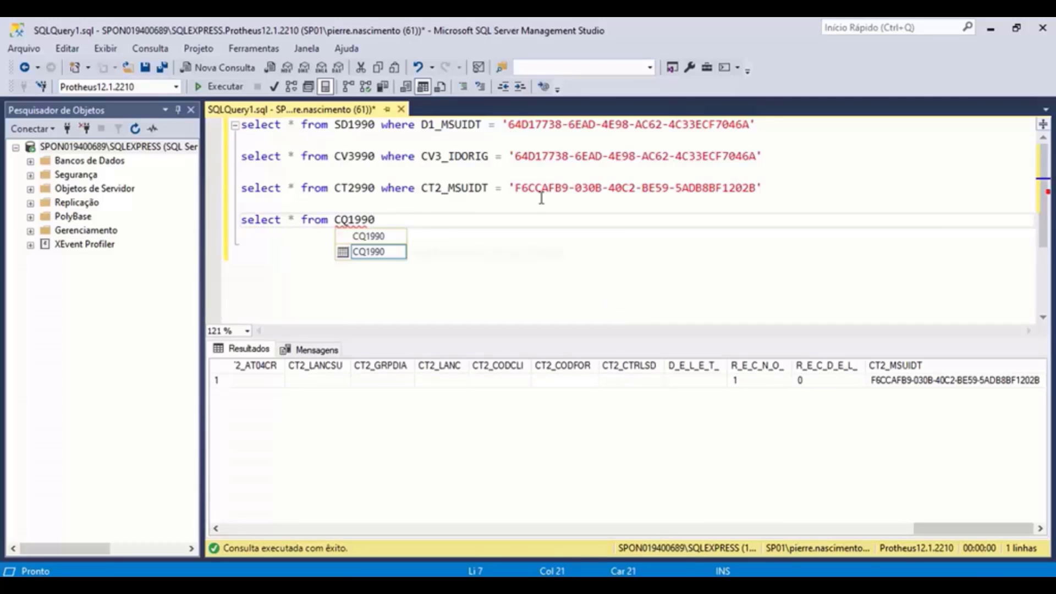
click(399, 220)
drag(399, 220, 242, 203)
click(219, 87)
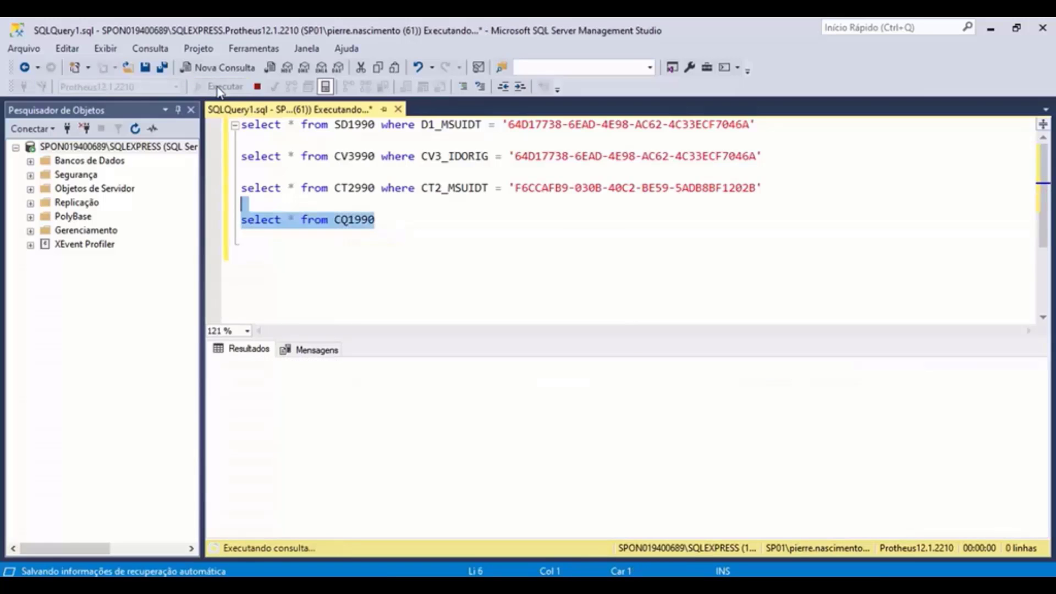
- Inspect the two CQ1990 result rows and locate the CQ1_MSUIDT column at the far right
click(312, 383)
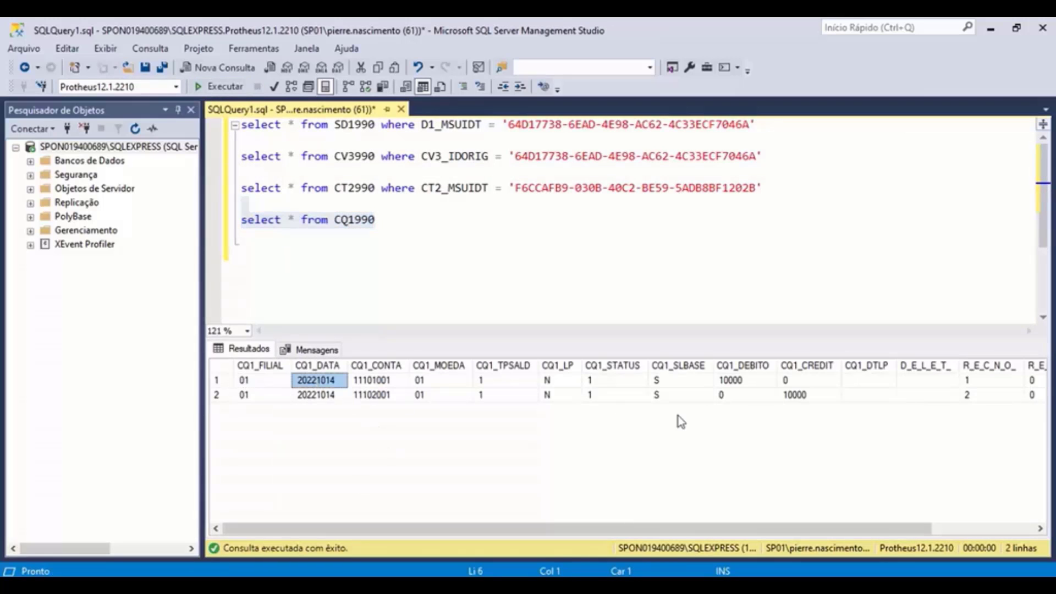
click(384, 397)
click(385, 381)
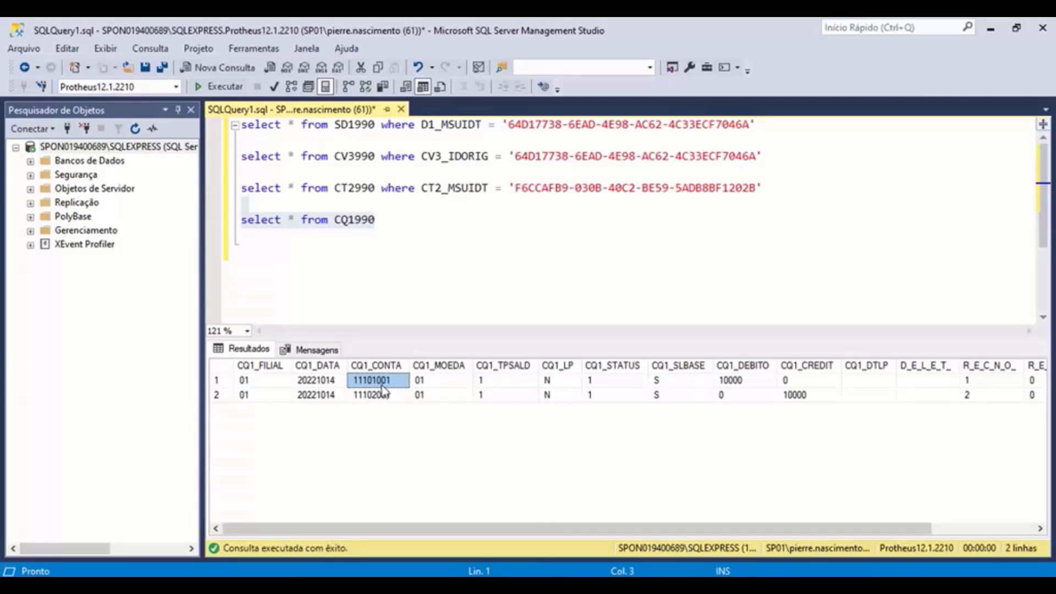
click(385, 395)
click(387, 381)
drag(709, 529, 957, 533)
click(996, 380)
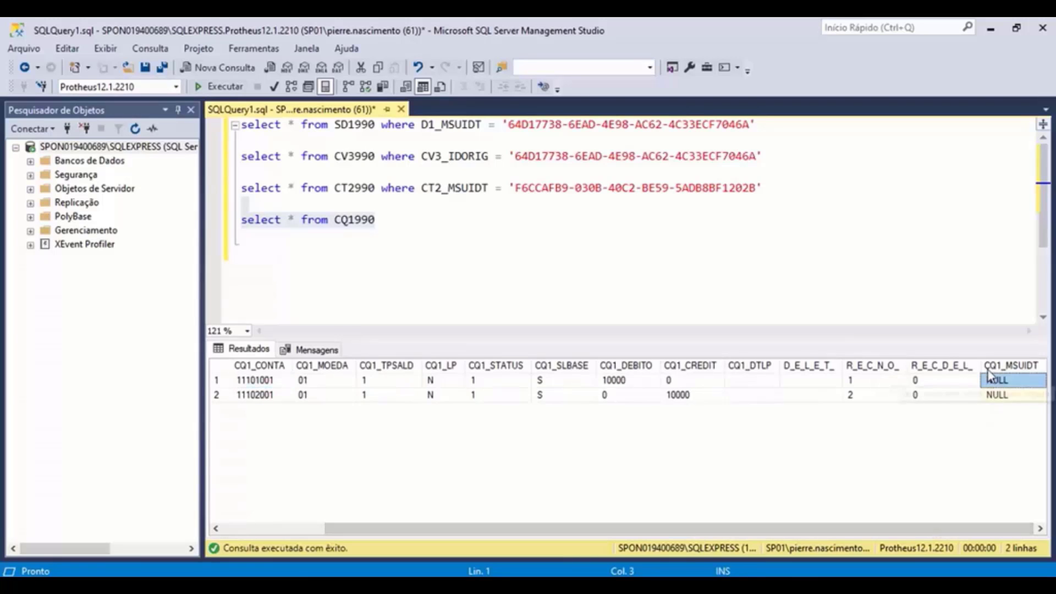
drag(982, 365, 886, 366)
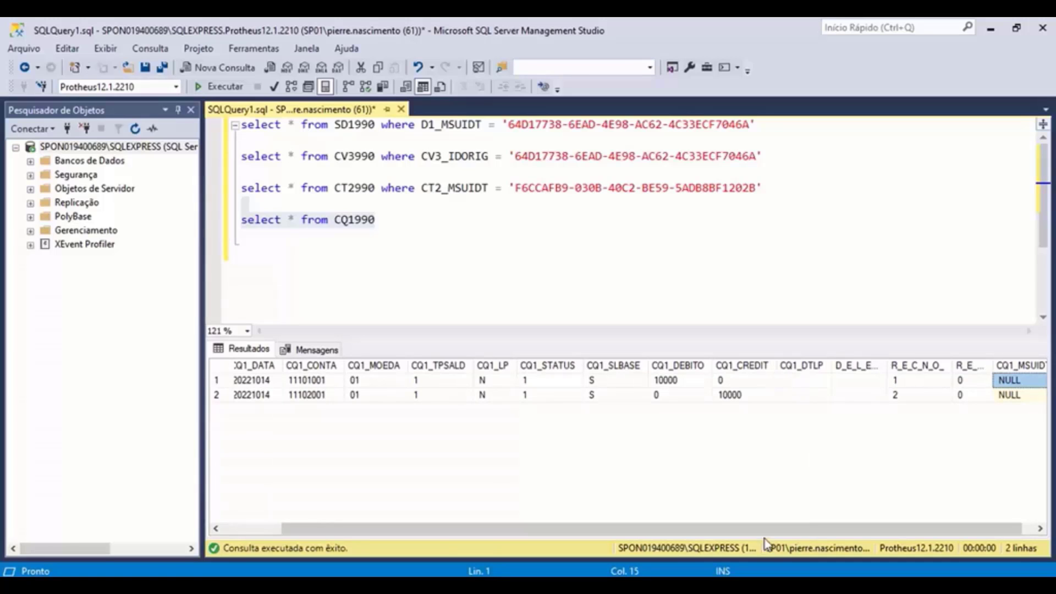
drag(766, 529, 778, 529)
click(1004, 365)
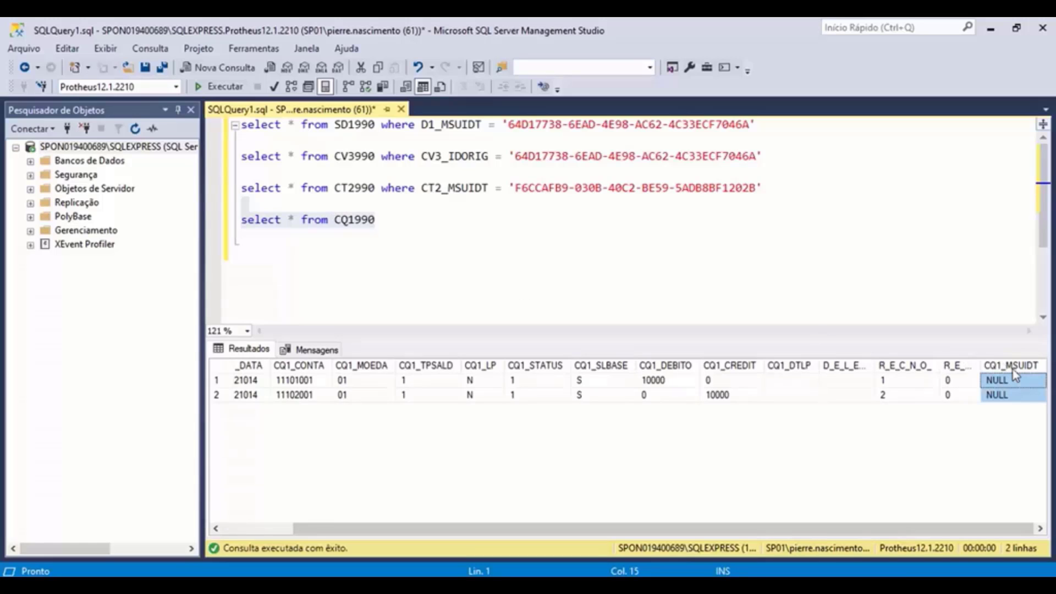
- Add CQ1_MSUIDT as the first selected column, rerun, and confirm both rows' IDs are NULL
click(290, 219)
text(CQ1)
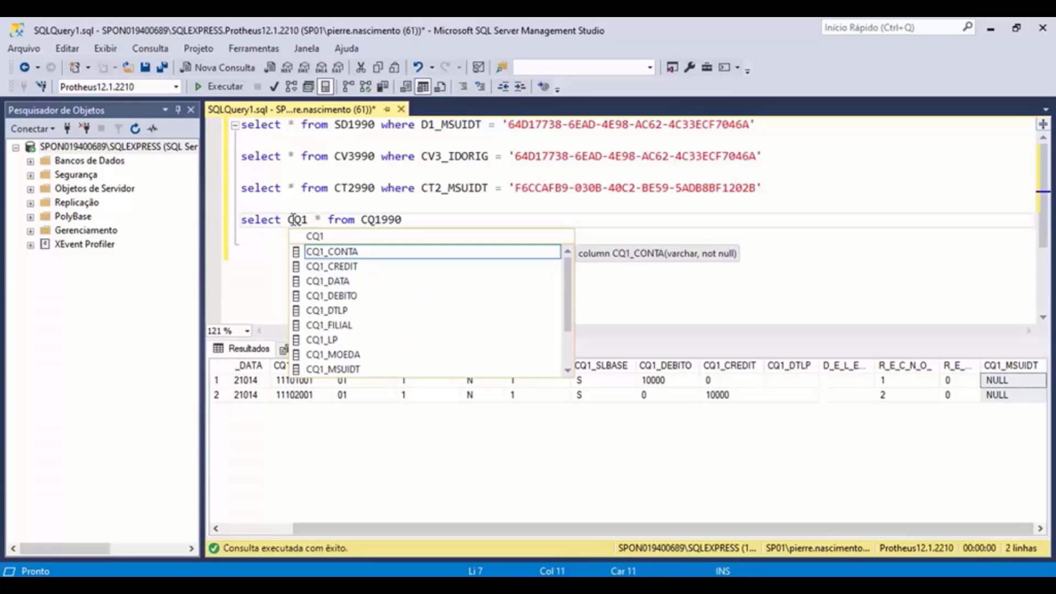
key(BackSpace)
text(1_MS)
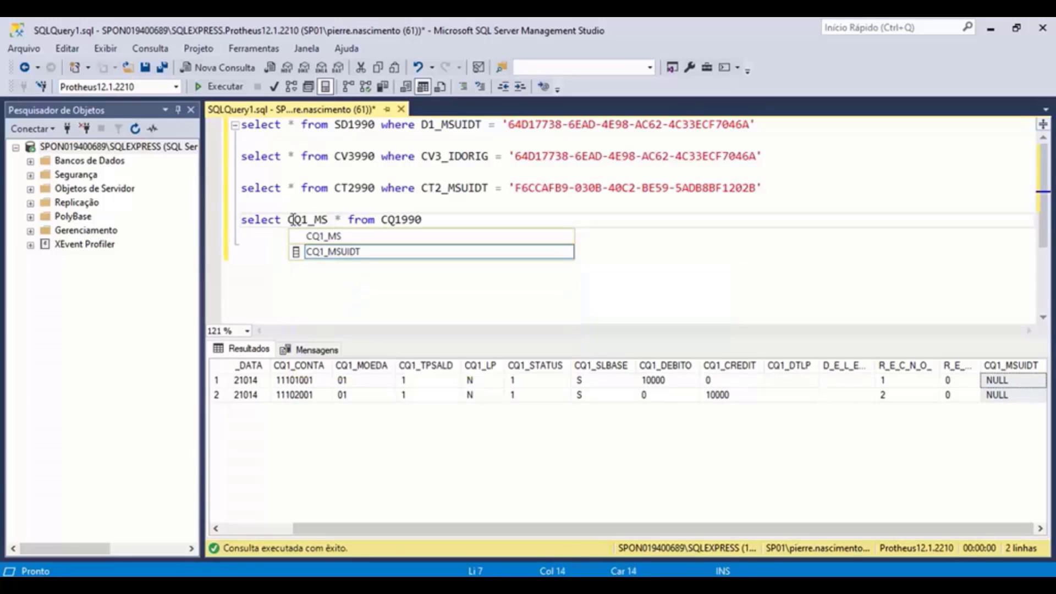
double_click(341, 253)
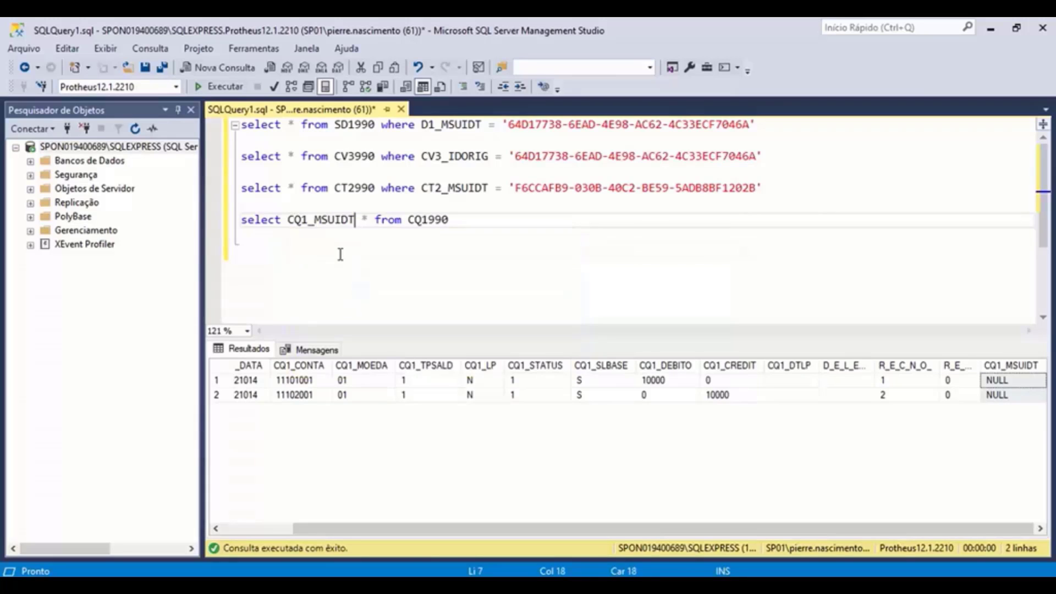
text(,)
drag(484, 221, 208, 229)
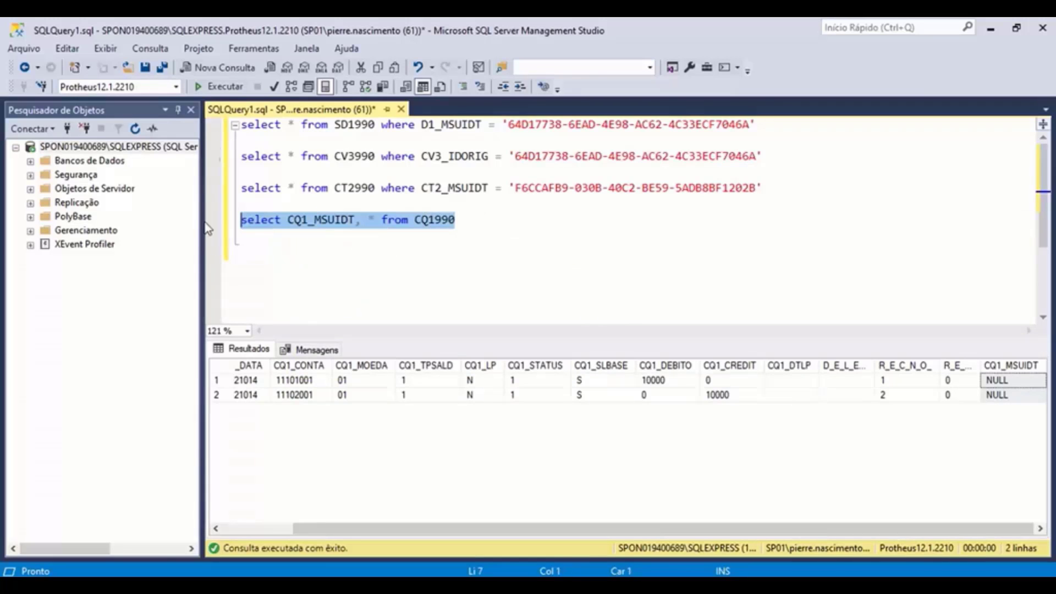
click(219, 86)
click(253, 384)
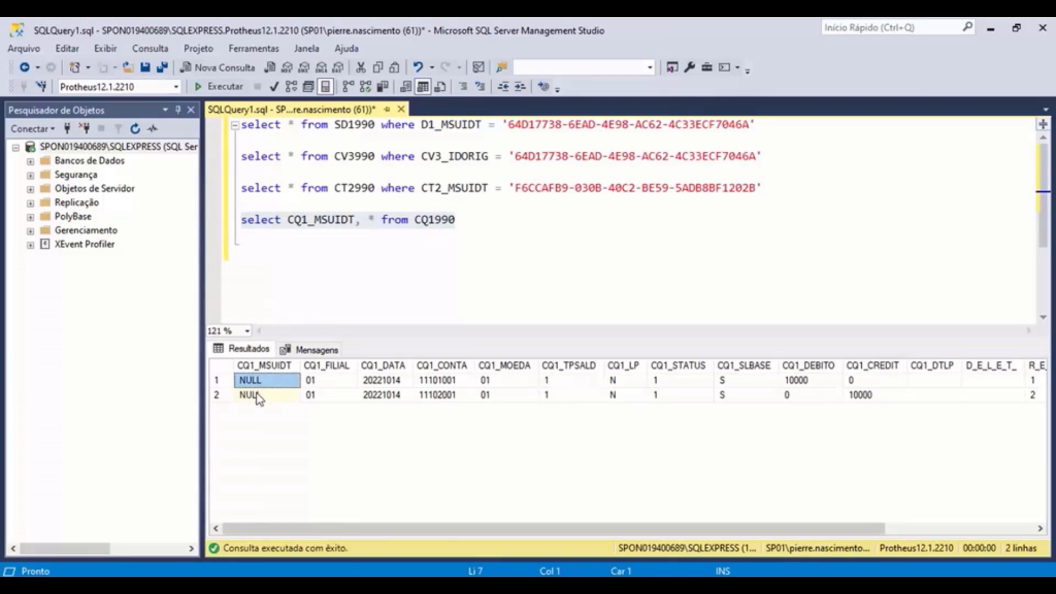
click(258, 395)
click(256, 380)
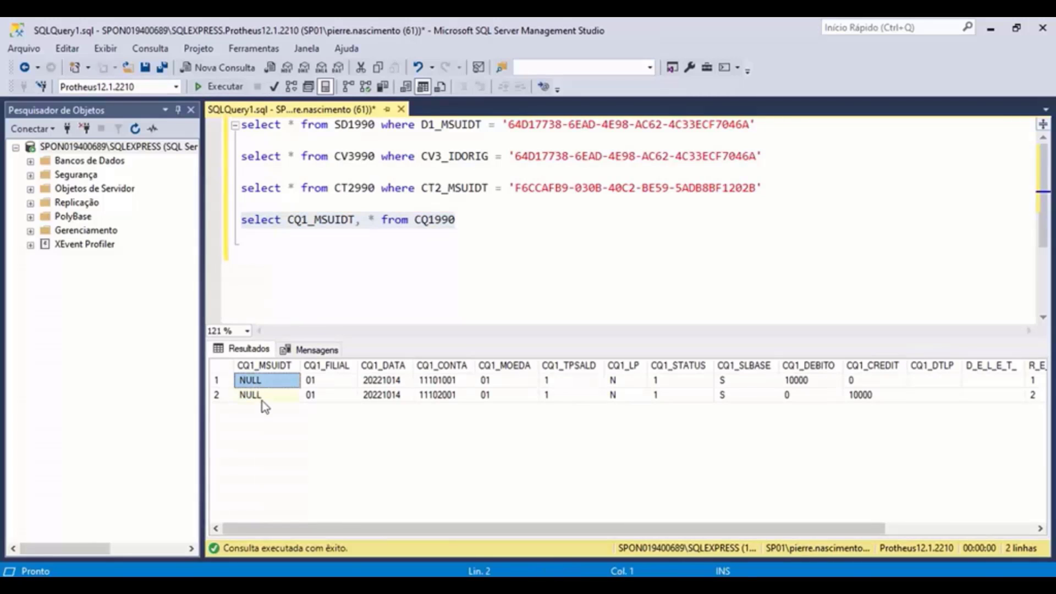
click(261, 398)
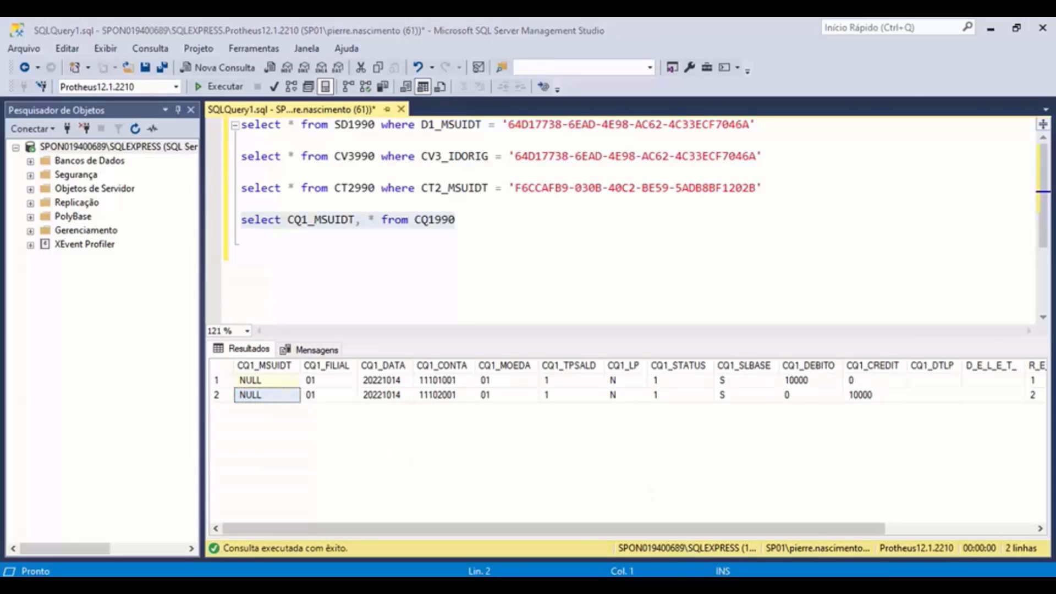
key(super+d)
double_click(204, 254)
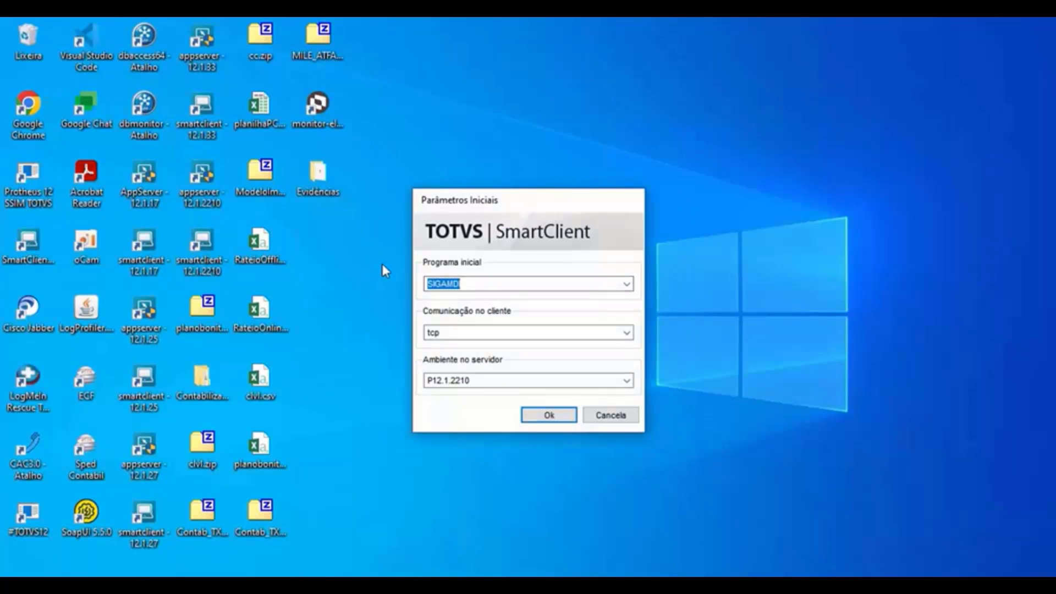
- Start the WIZARDUUID program, log in, mark group 99 TESTE, and choose Popular os campos de ID
text(WIZARDUUID)
click(548, 418)
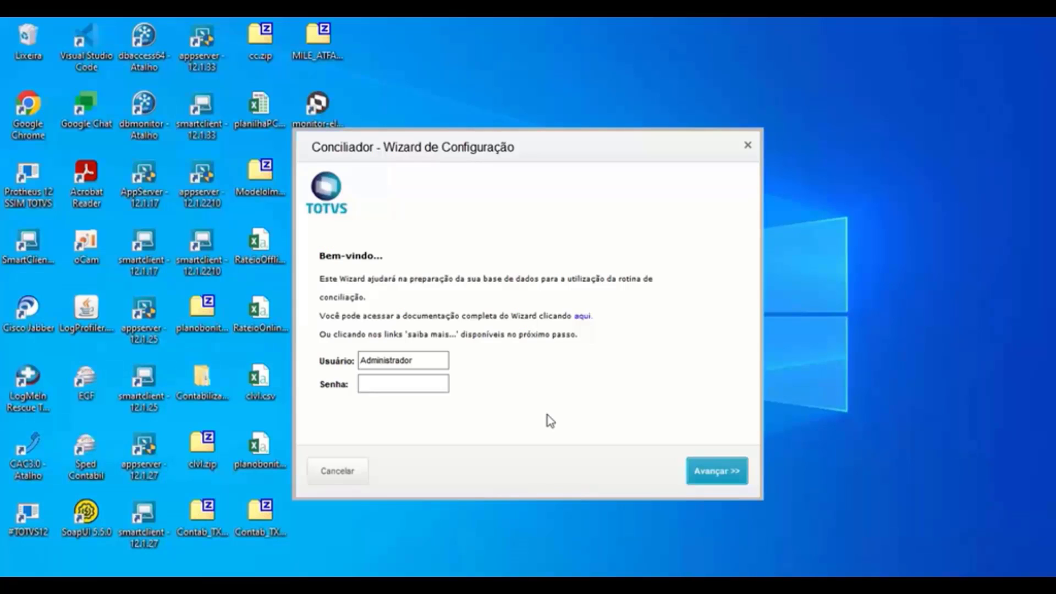
click(384, 382)
text(***)
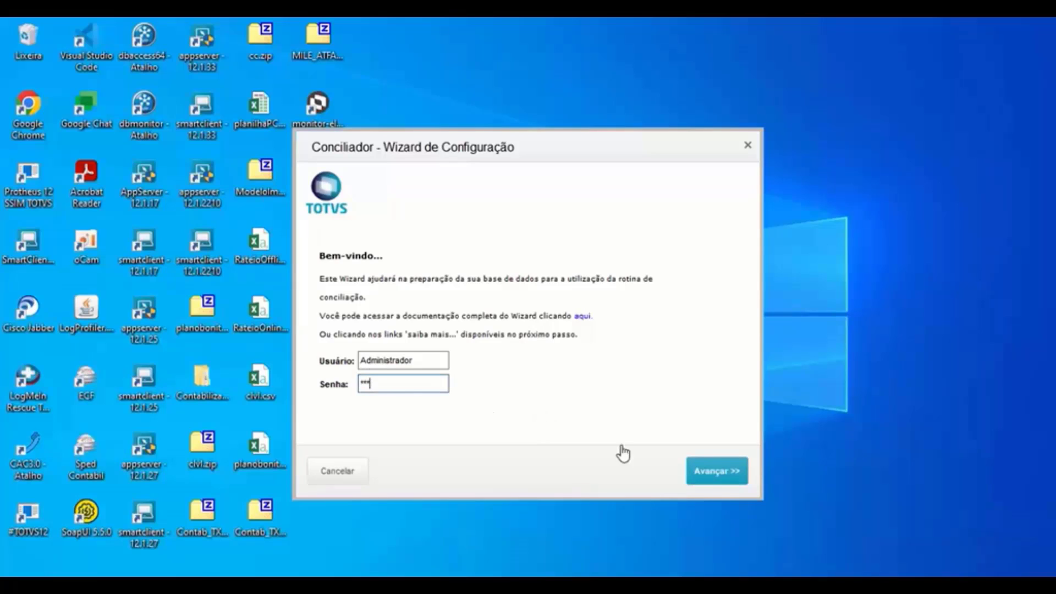
click(715, 474)
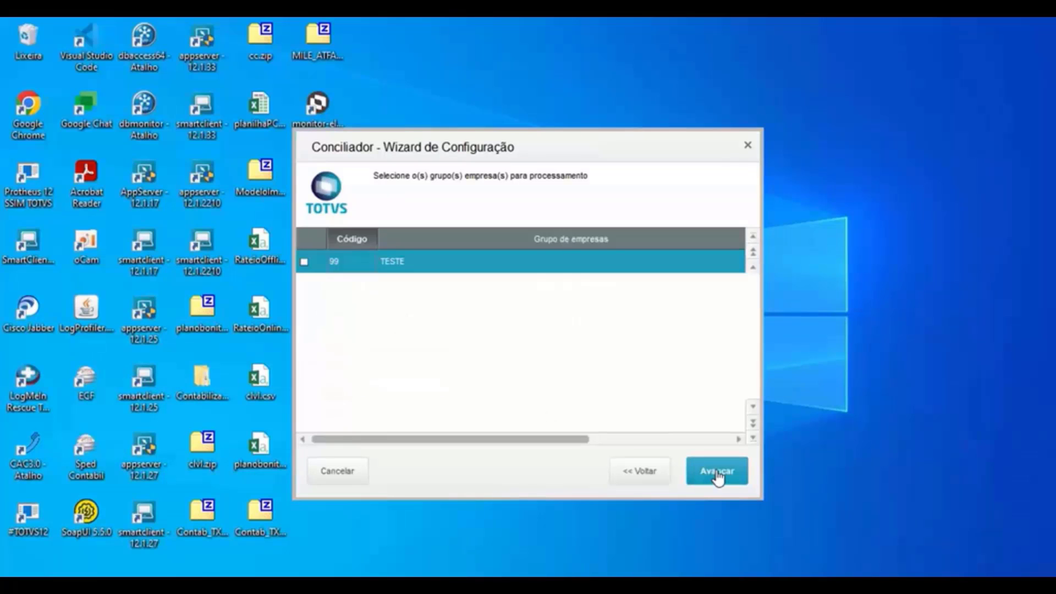
click(304, 262)
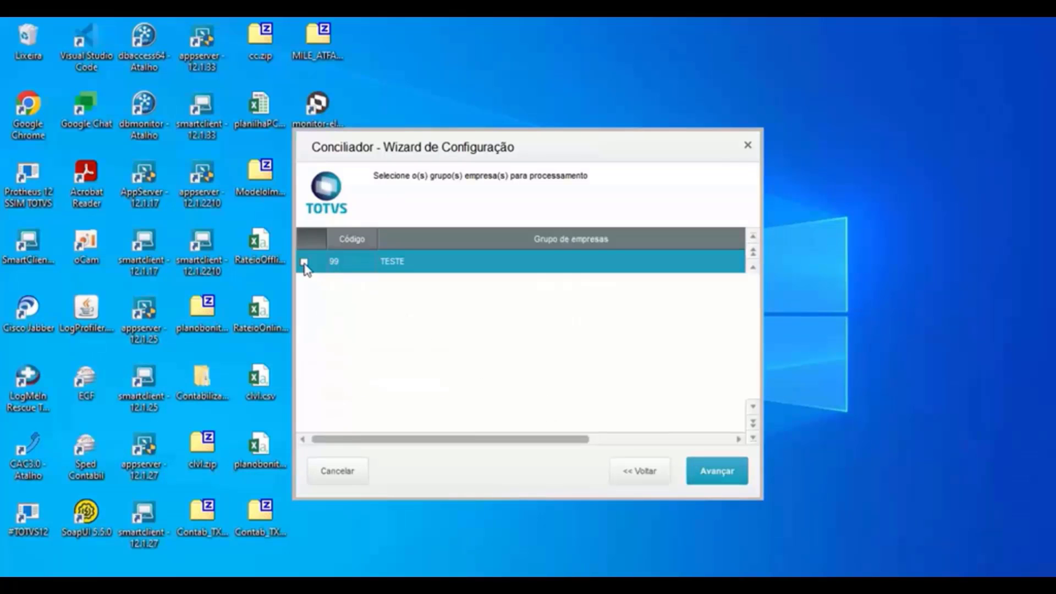
click(731, 471)
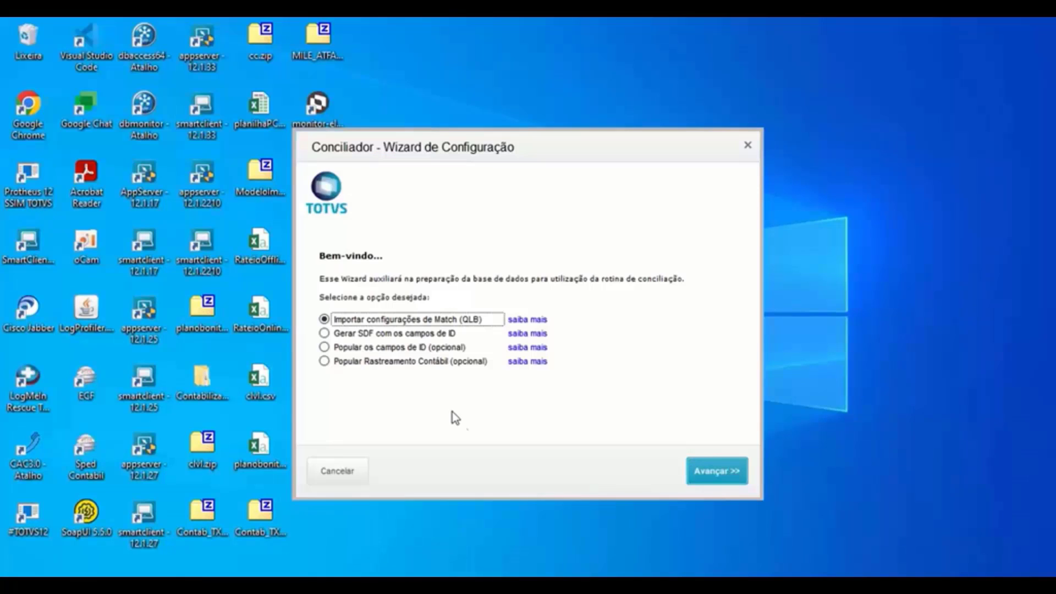
click(387, 347)
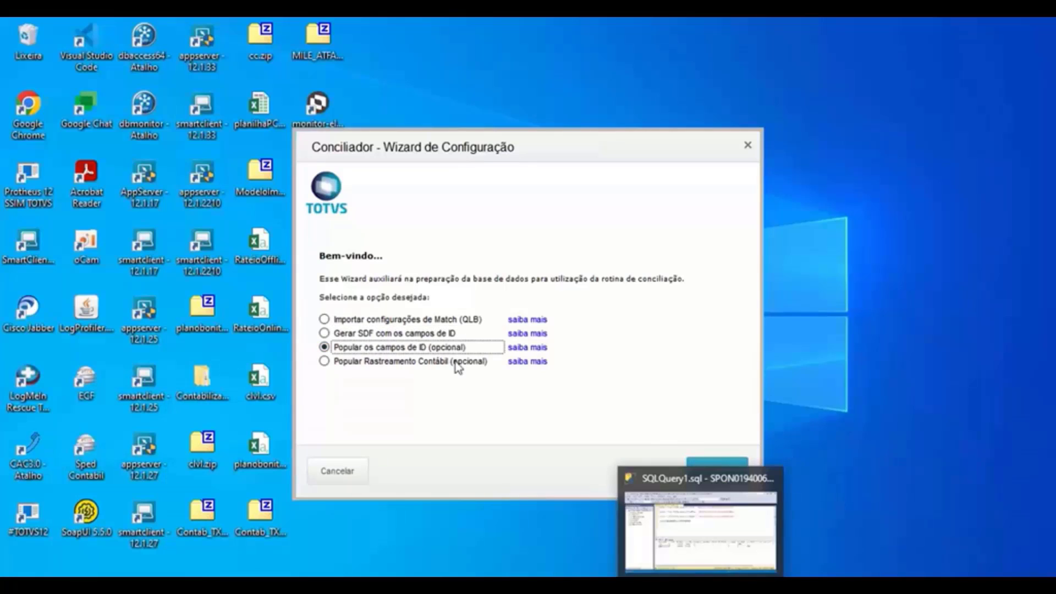
- Set the ID population date range, with end date 14/10/22
click(720, 470)
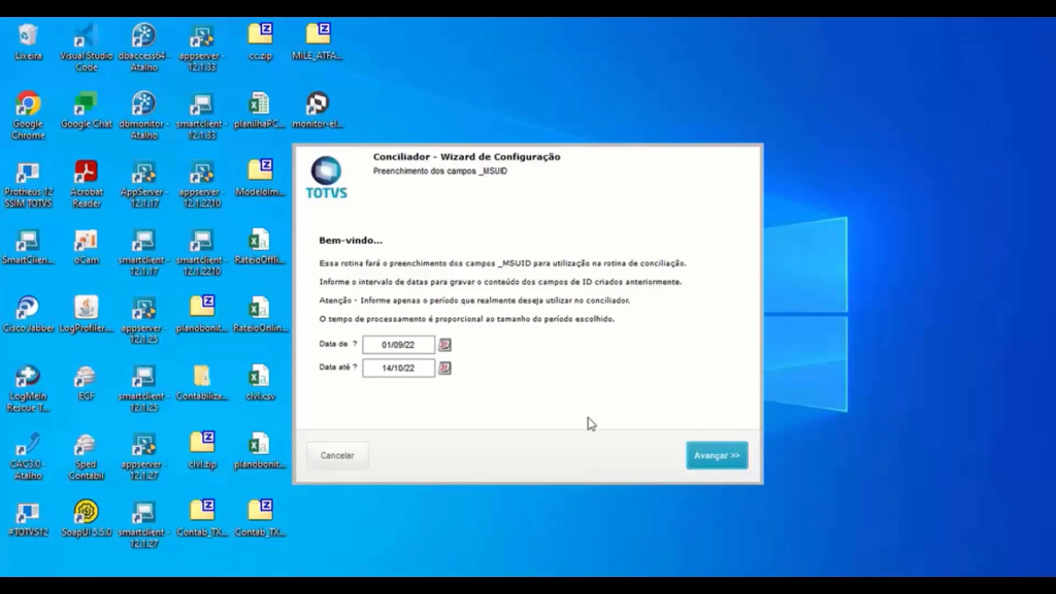
text(141)
key(BackSpace)
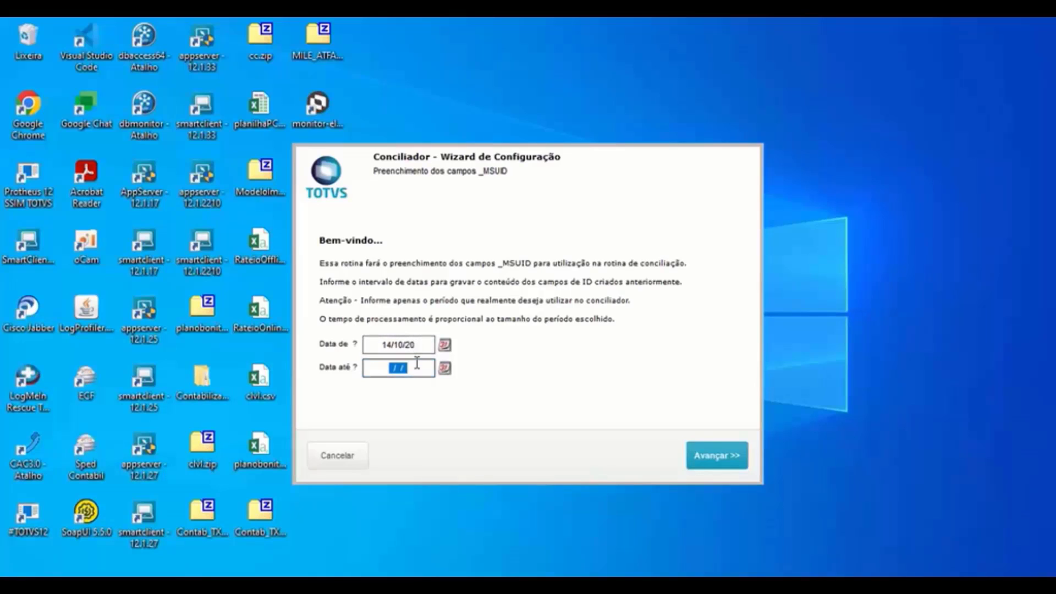
text(14/10/22)
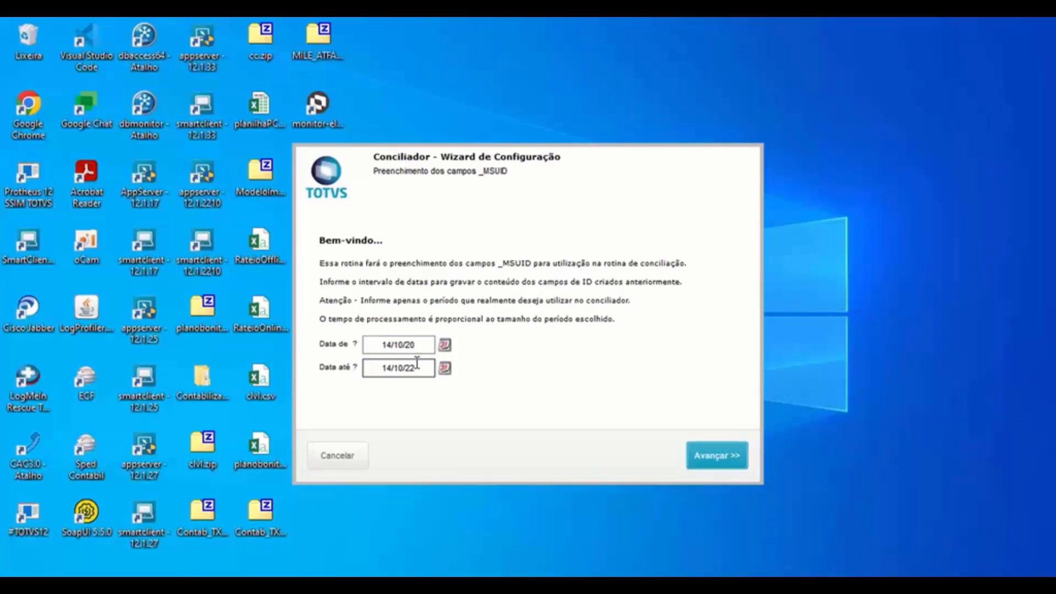
click(417, 344)
text(2)
key(Tab)
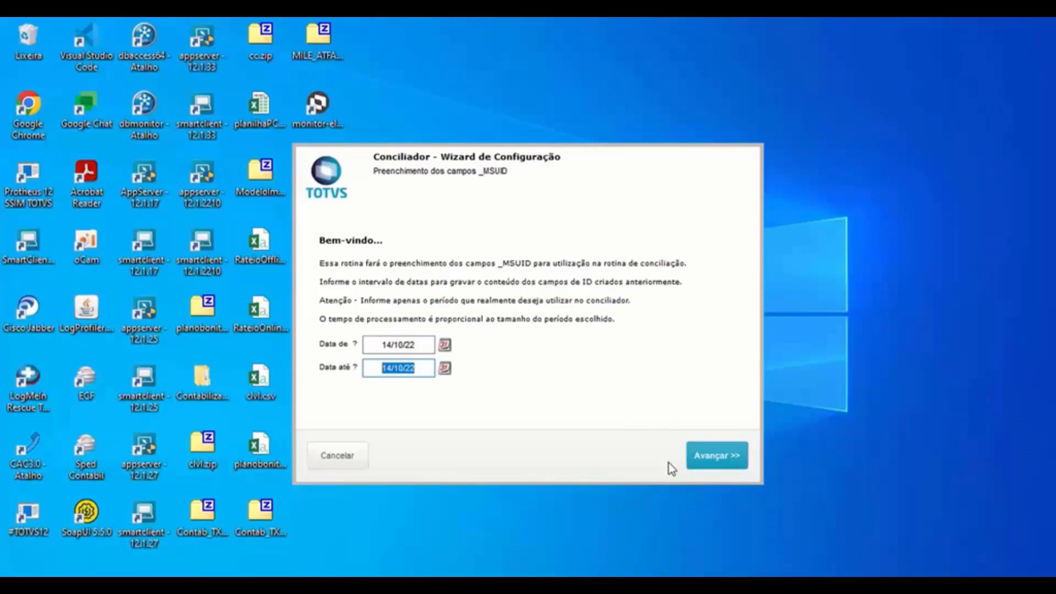
click(714, 462)
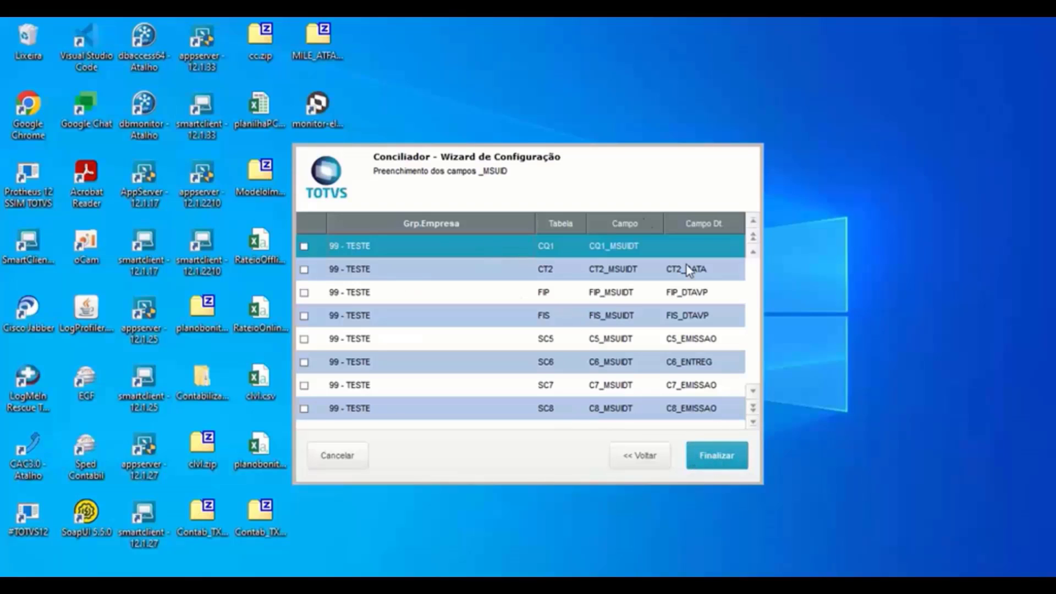
- Choose CQ1_DATA as the date field for the CQ1 table row
scroll(520, 351, down, 2)
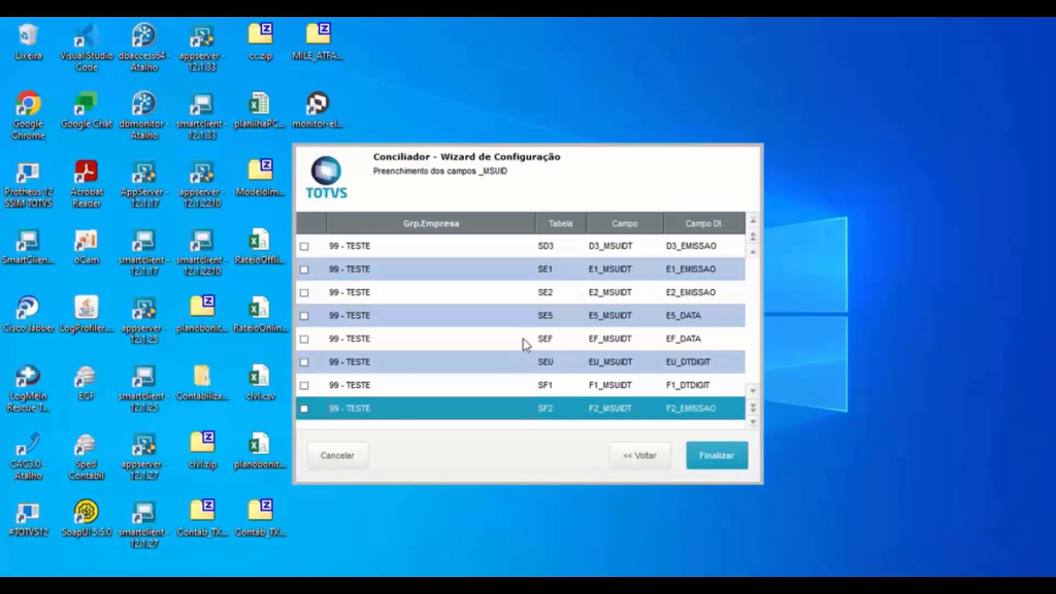
scroll(586, 344, up, 2)
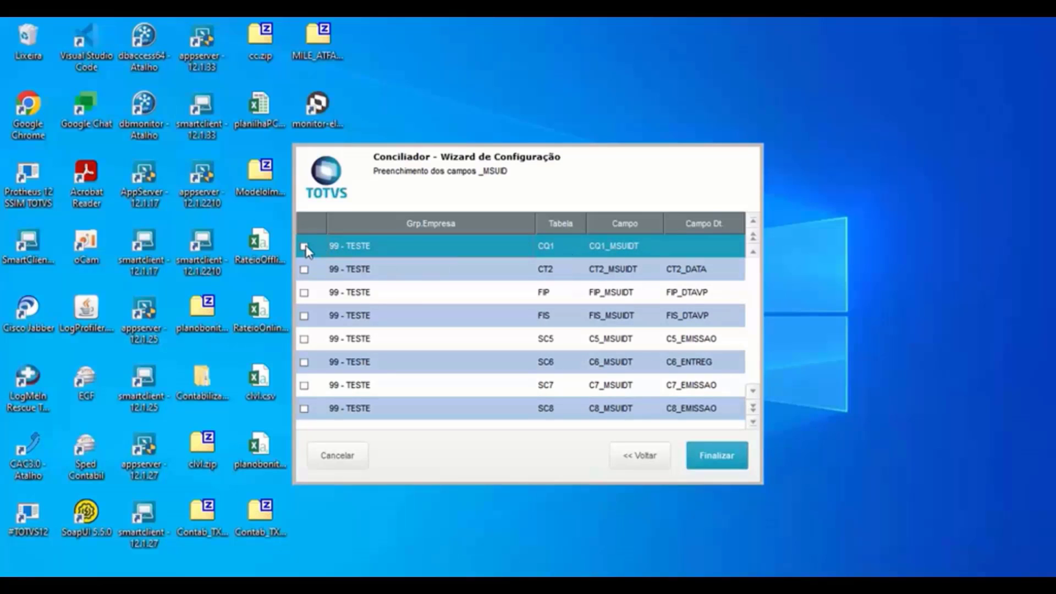
double_click(705, 249)
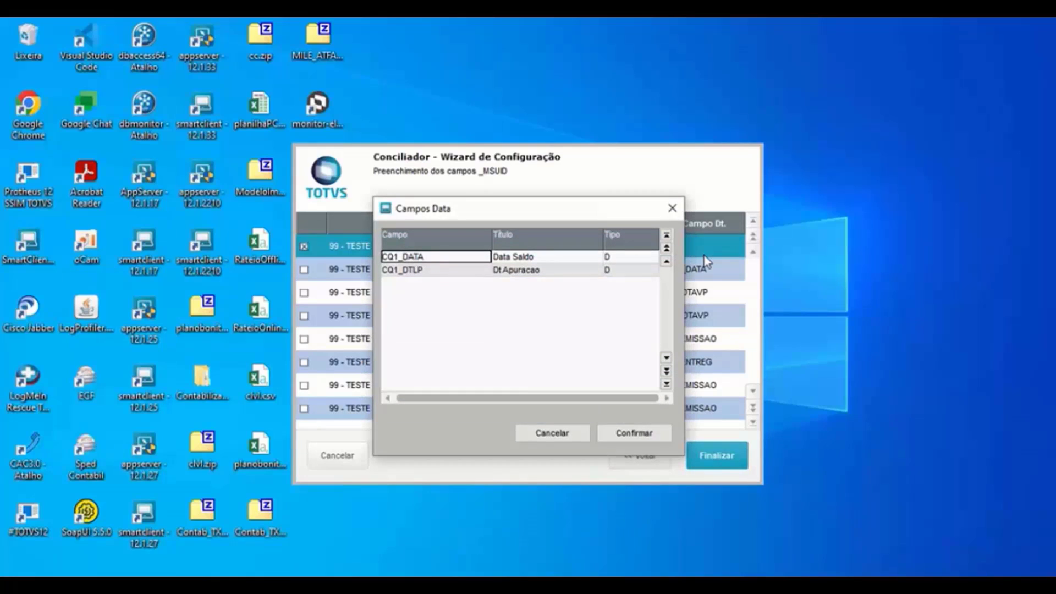
click(397, 269)
click(417, 258)
click(634, 434)
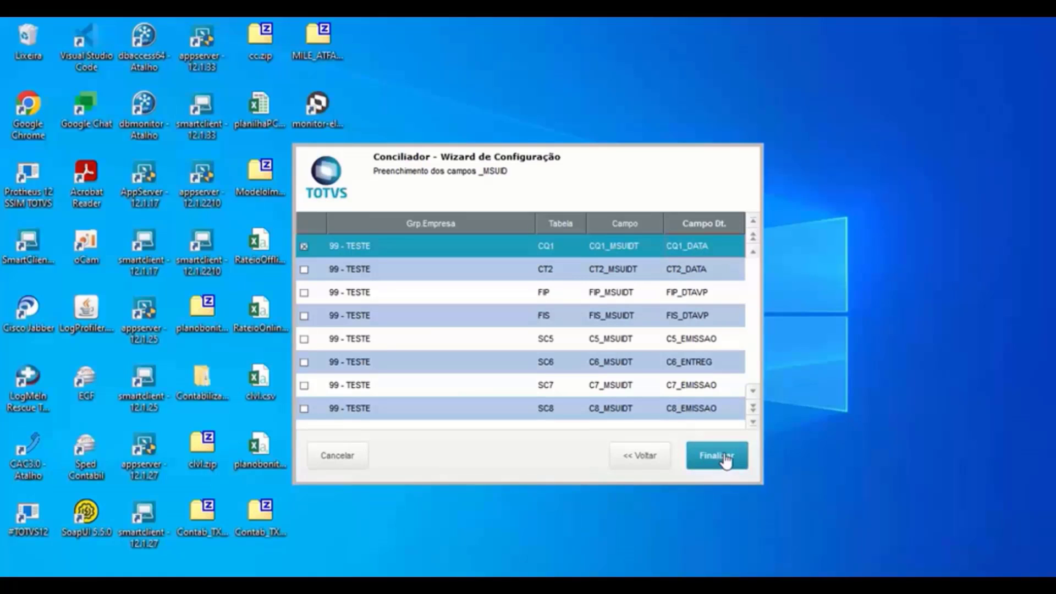
- Run the _MSUID population, then rerun the CQ1990 query to see both CQ1_MSUIDT values filled
click(721, 466)
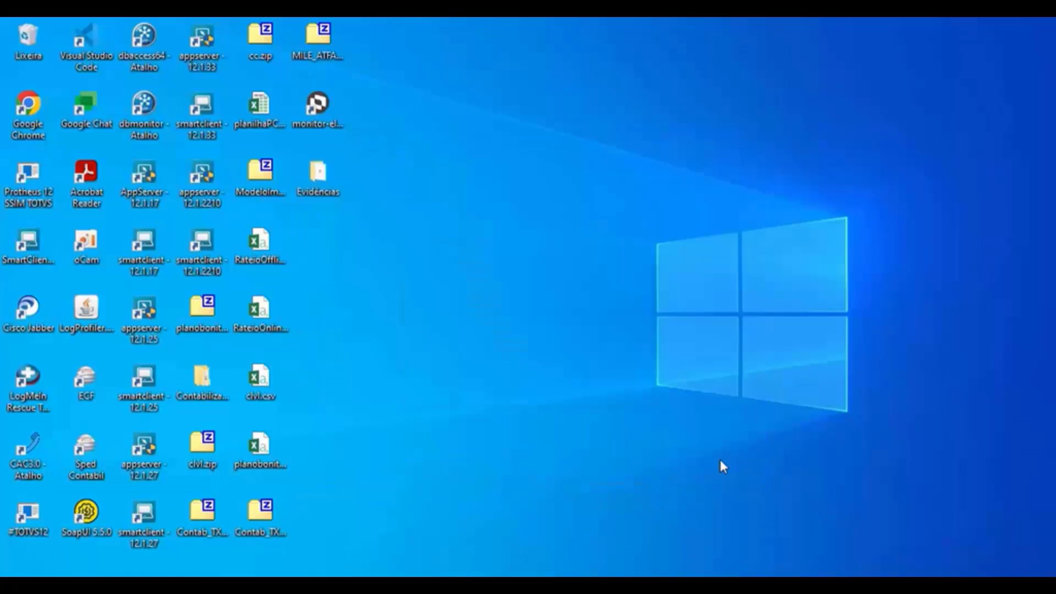
click(586, 366)
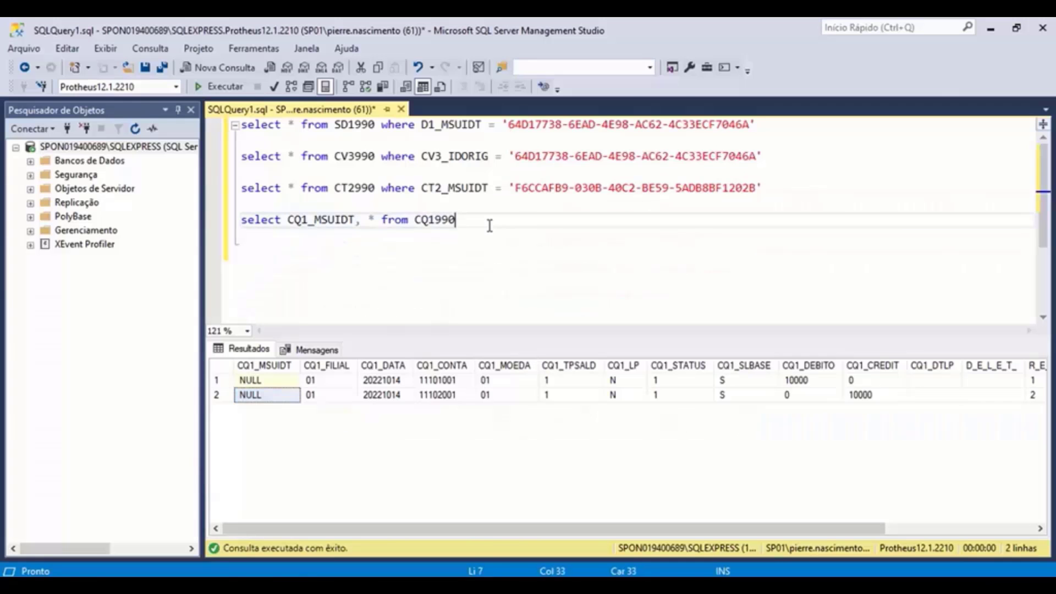
drag(486, 220, 243, 220)
click(220, 87)
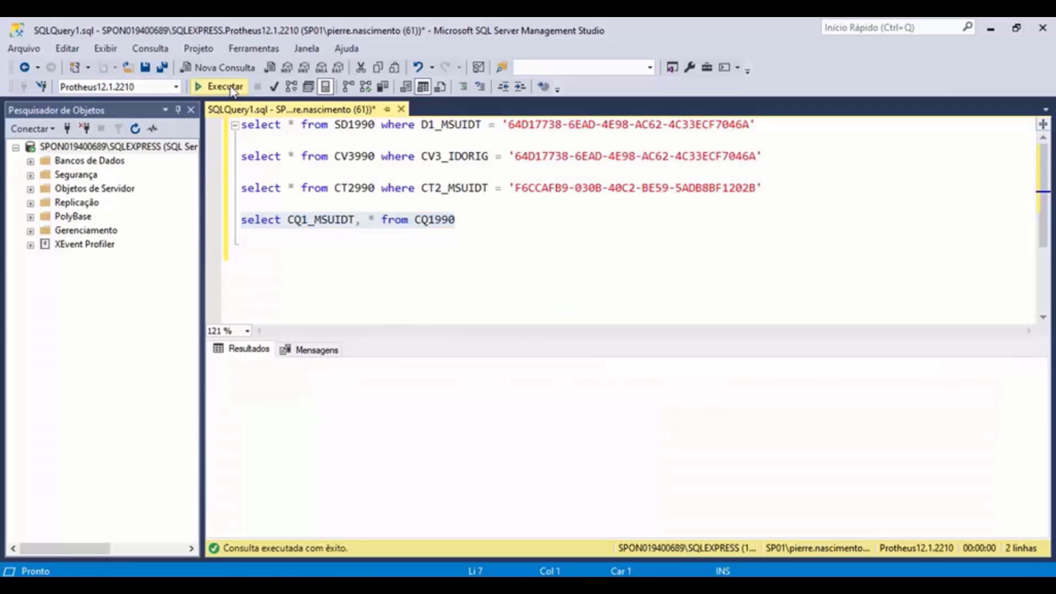
click(284, 383)
click(304, 394)
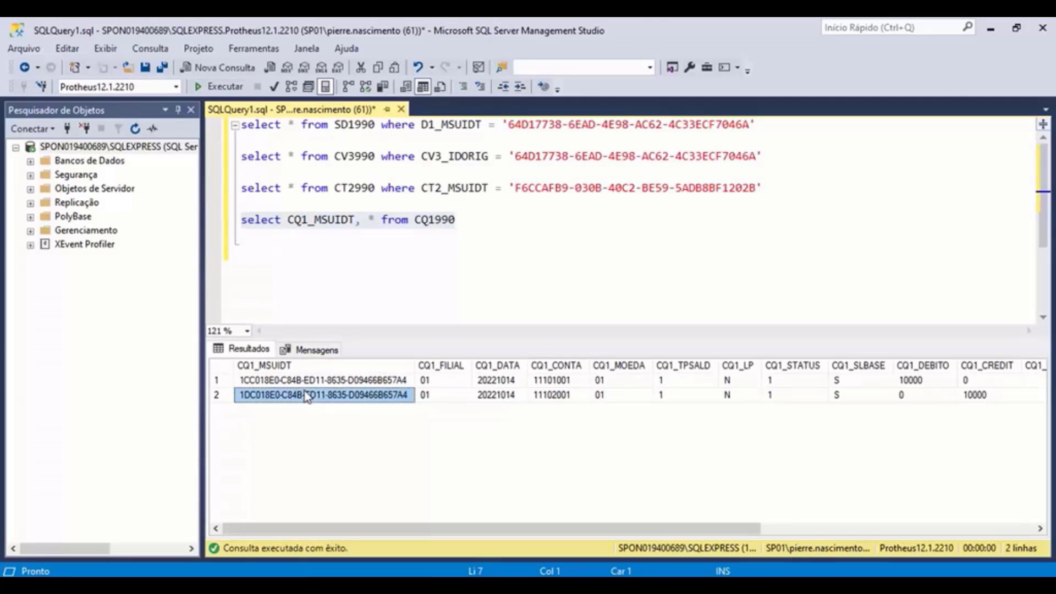
key(alt+Tab)
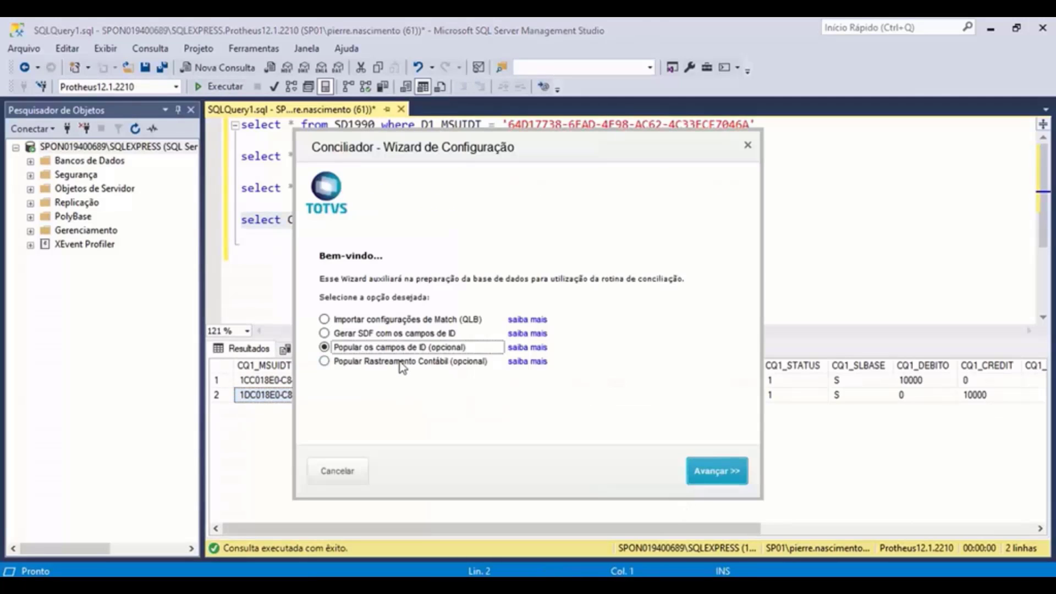
- Choose Popular Rastreamento Contábil, keep the 01/09/22–14/10/22 range, mark CQ1, run it, and close the wizard
click(403, 363)
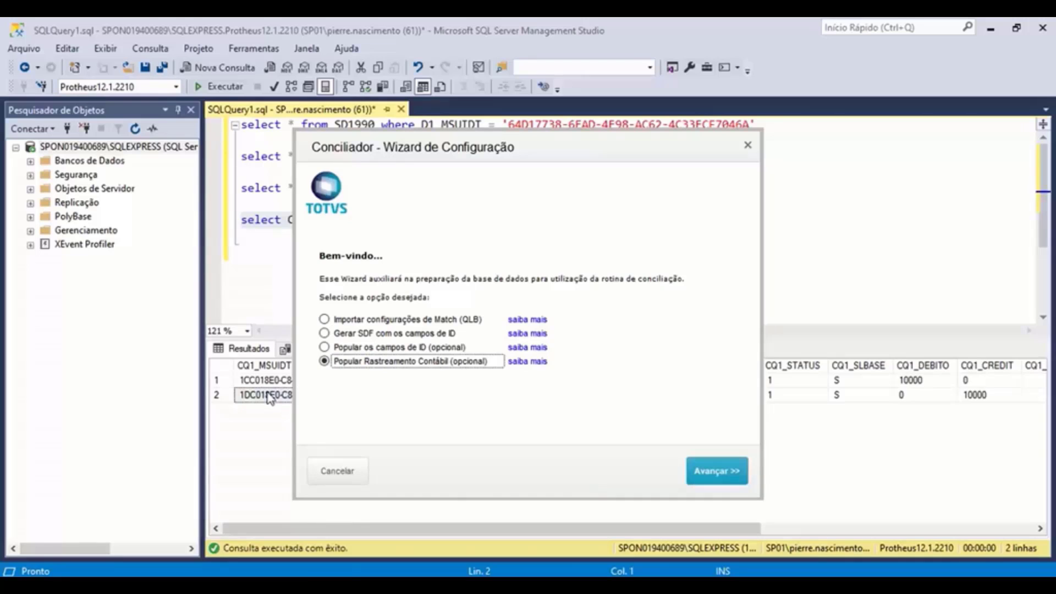
click(694, 471)
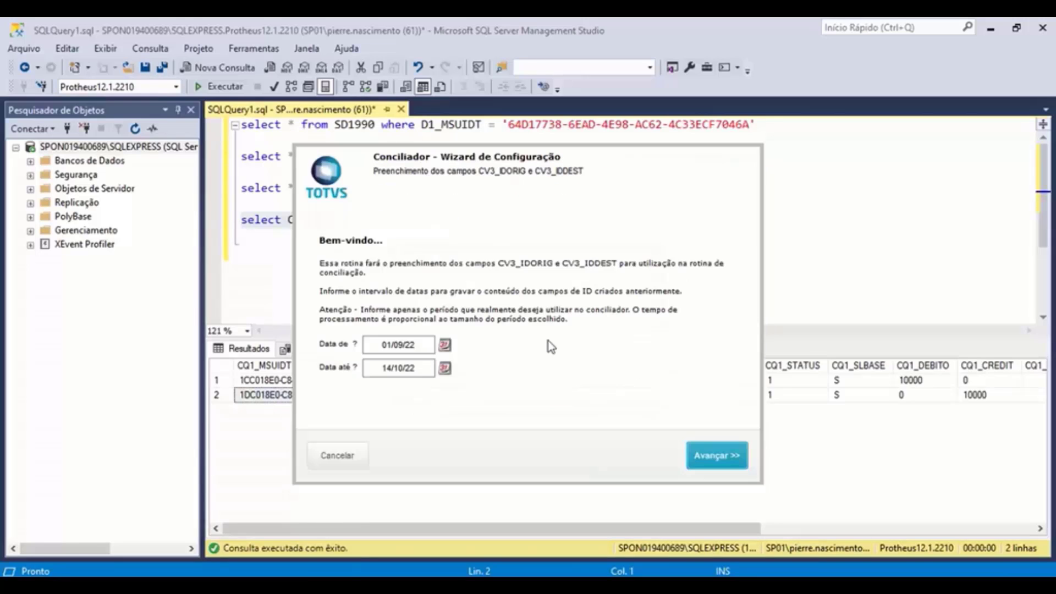
click(729, 456)
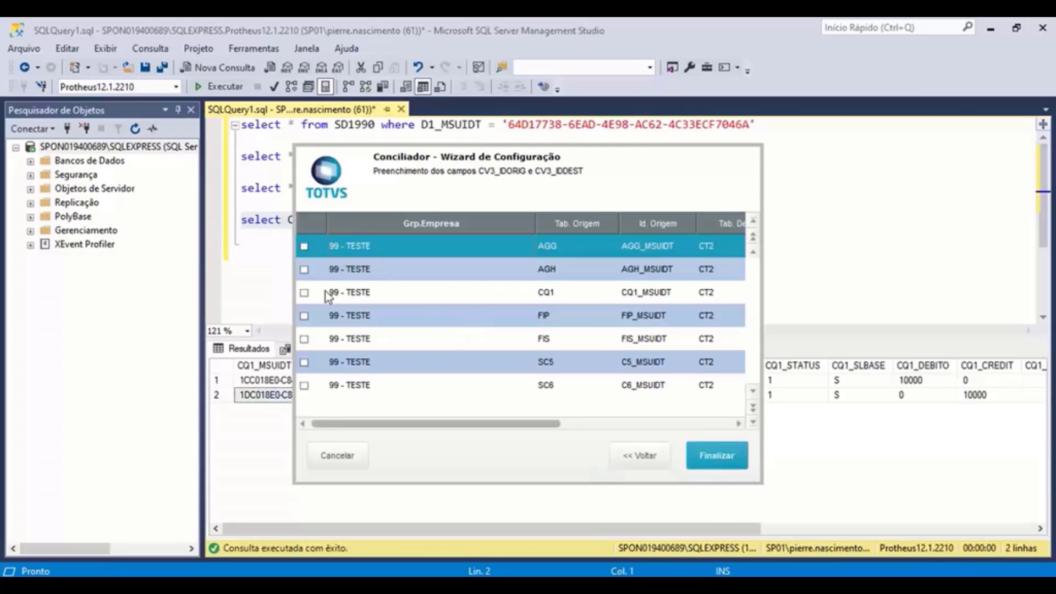
click(305, 293)
click(305, 294)
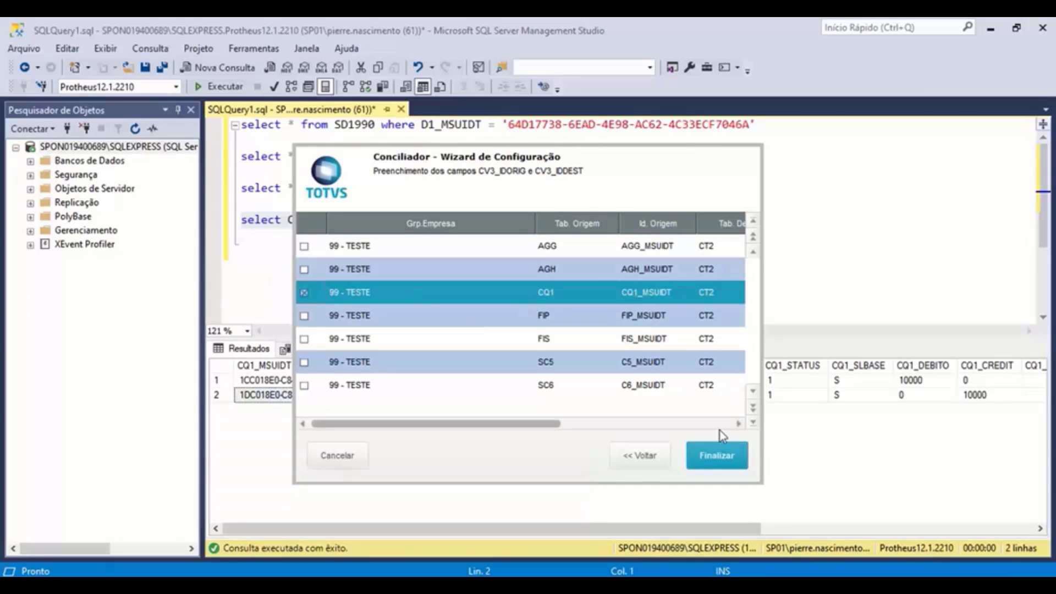
drag(530, 427, 702, 426)
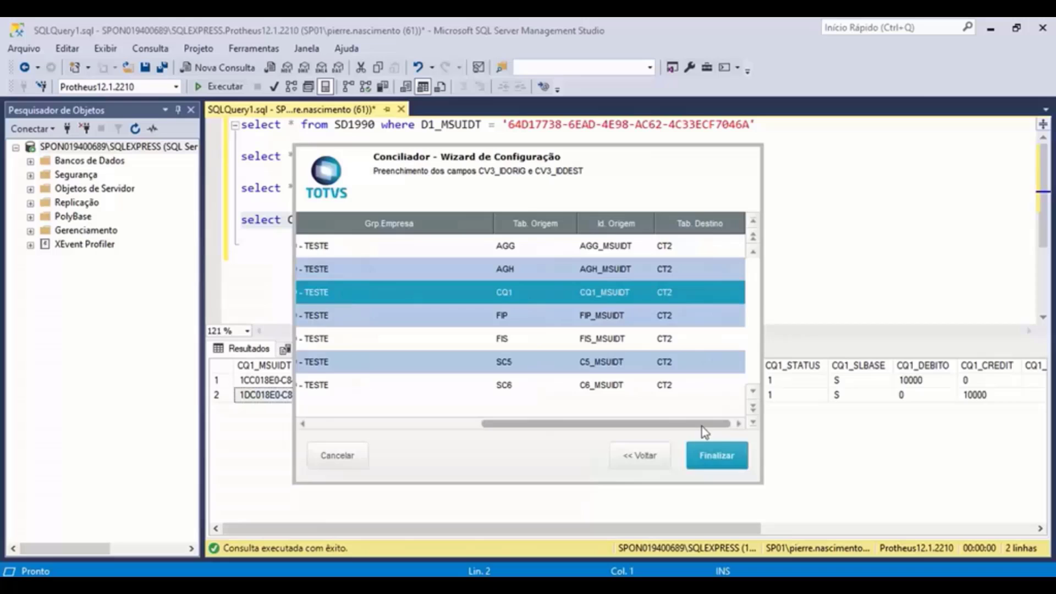
click(715, 459)
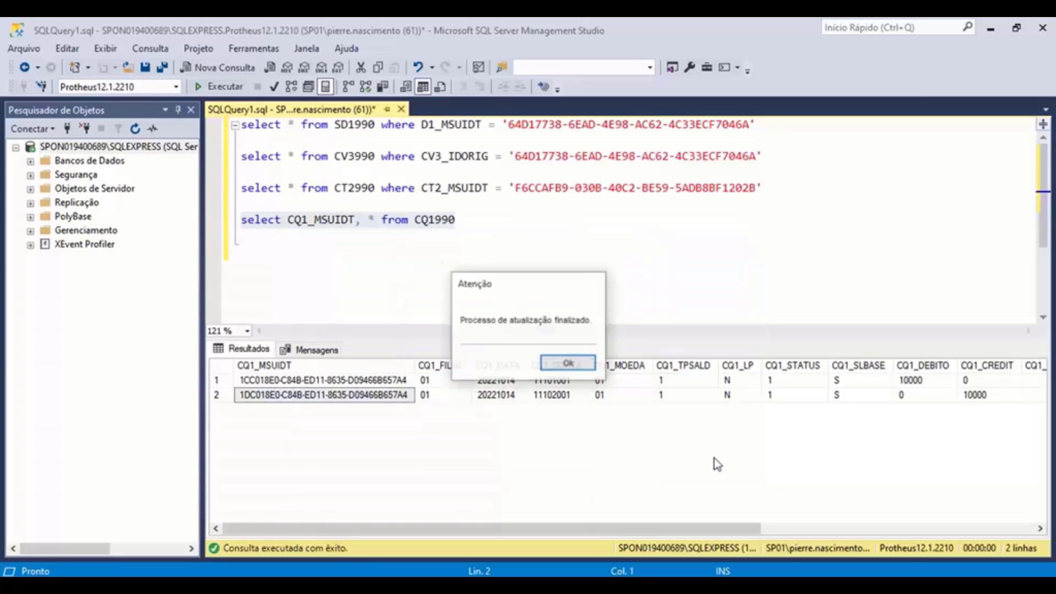
click(570, 366)
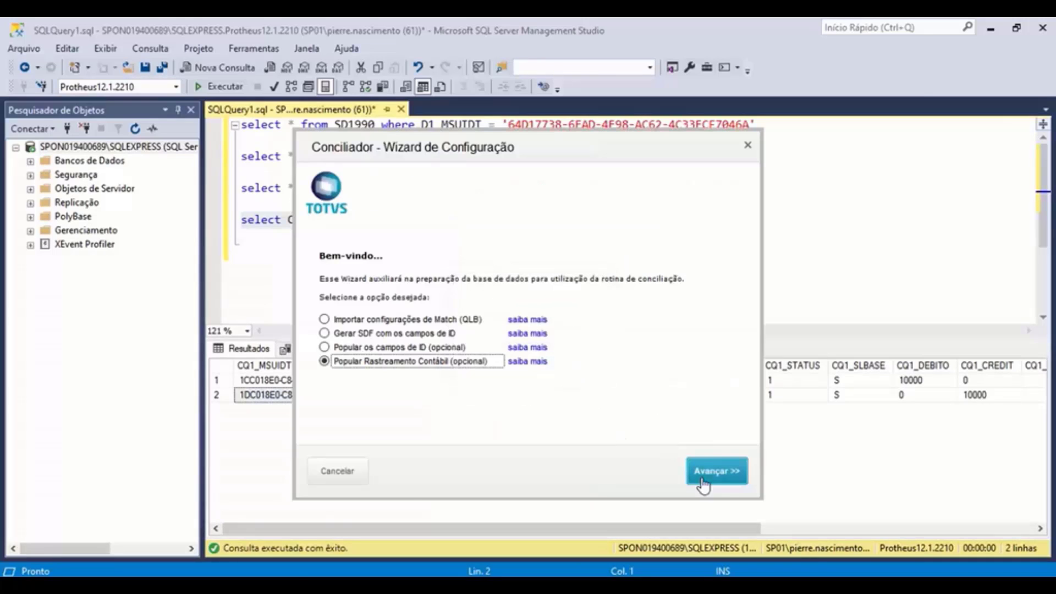
click(345, 472)
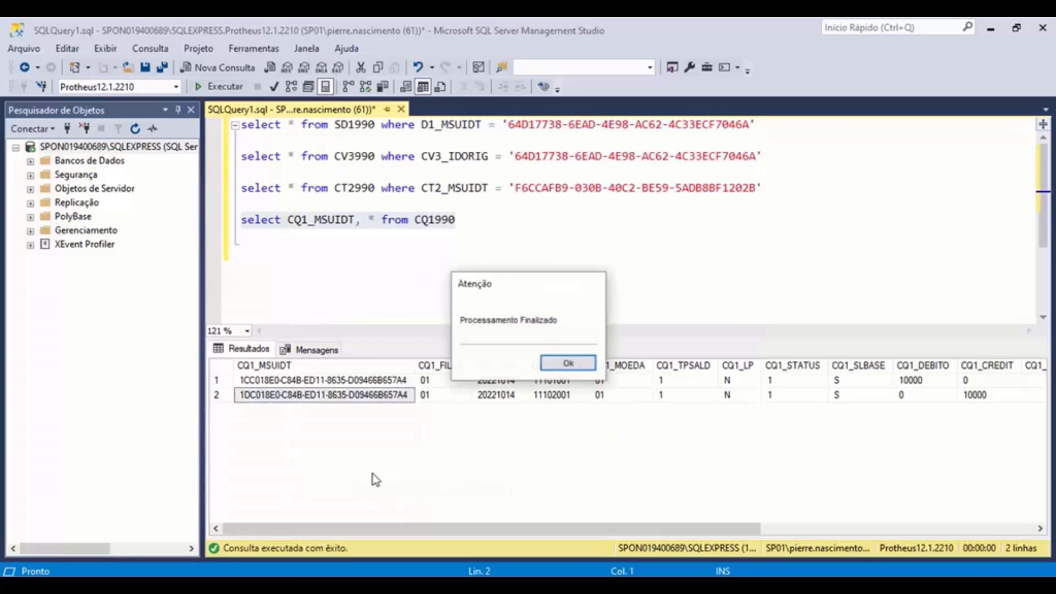
click(567, 364)
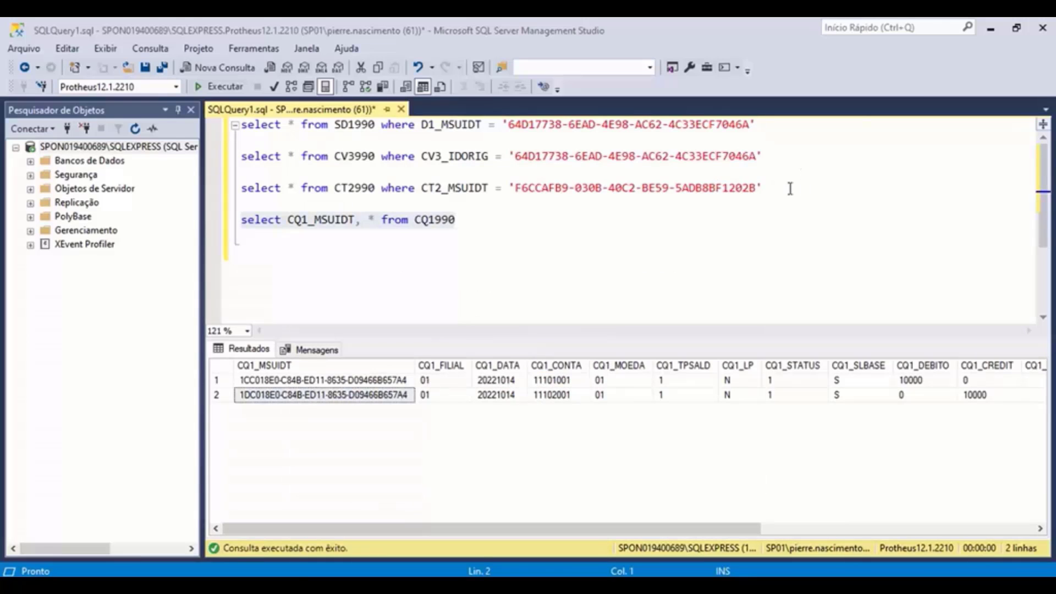
- Run the CV3990 query filtered by CV3_IDORIG and check its CV3_TABORI (SD1) and CV3_RECDES values
drag(790, 189, 242, 125)
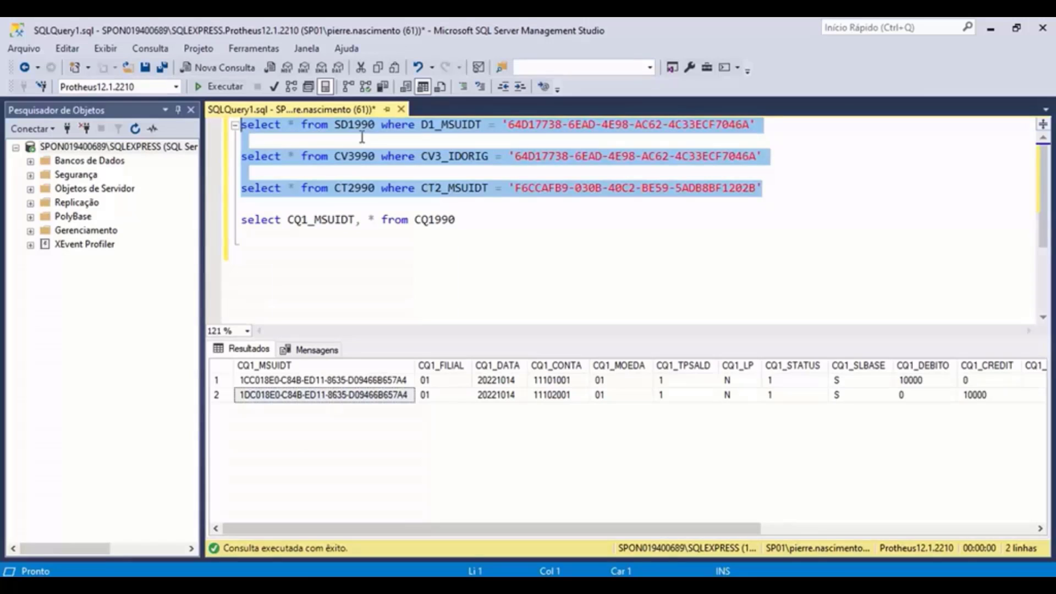
click(386, 146)
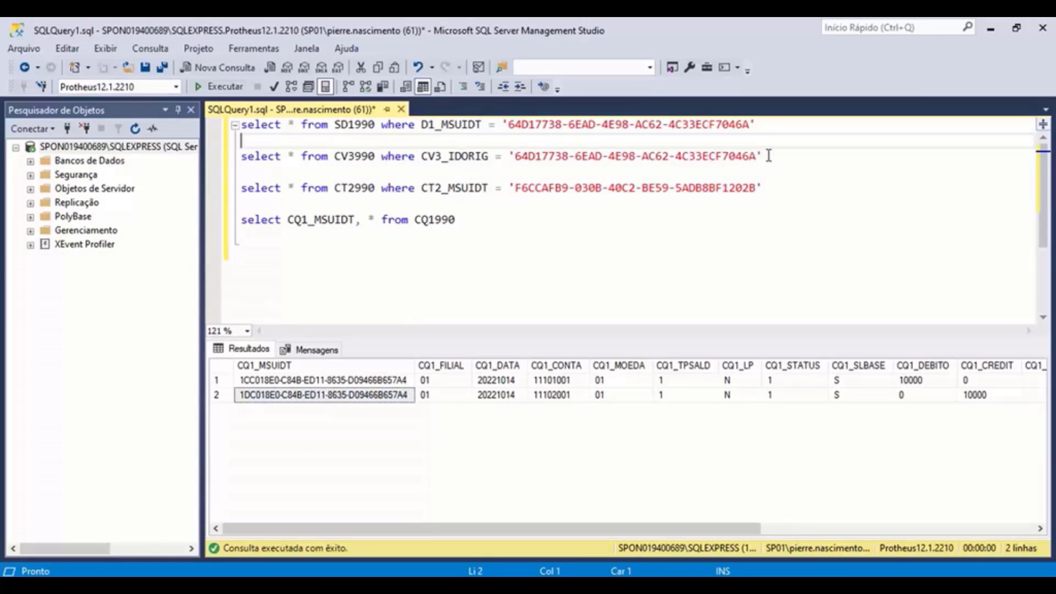
drag(768, 156, 423, 159)
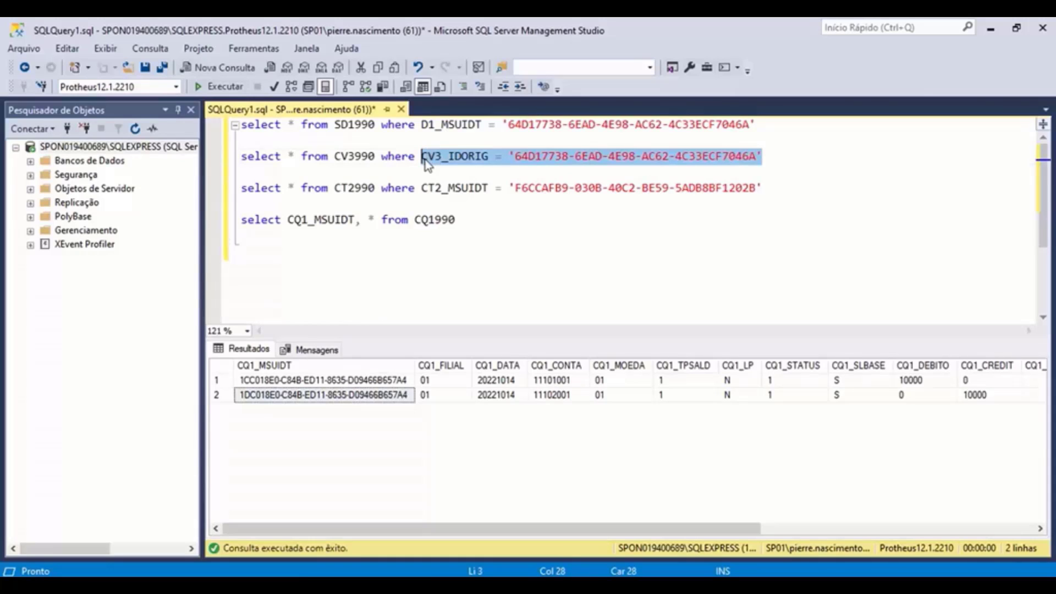
click(700, 160)
drag(766, 157, 201, 172)
click(220, 87)
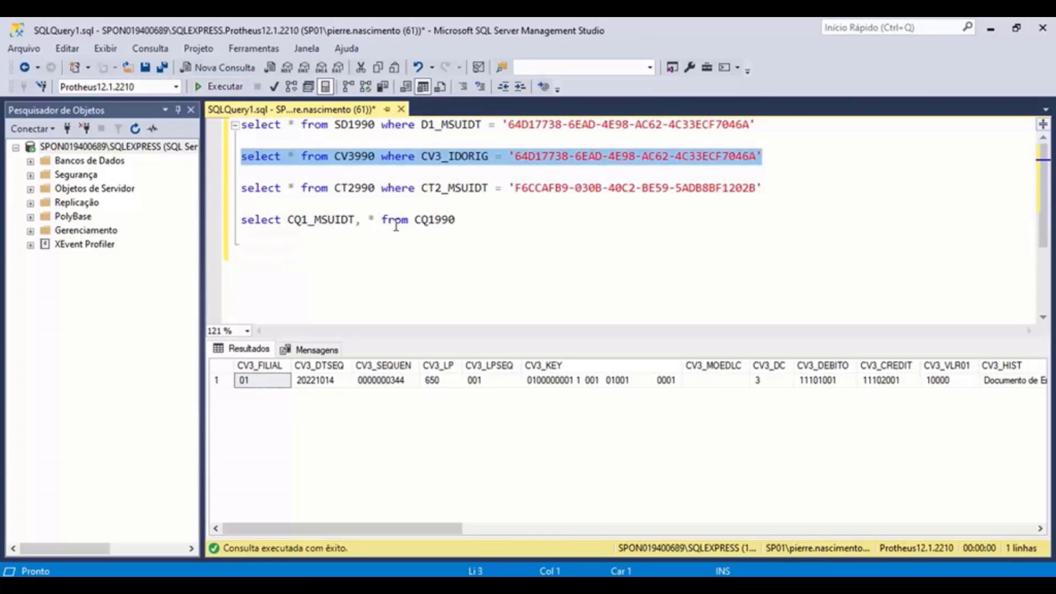
drag(395, 531, 727, 534)
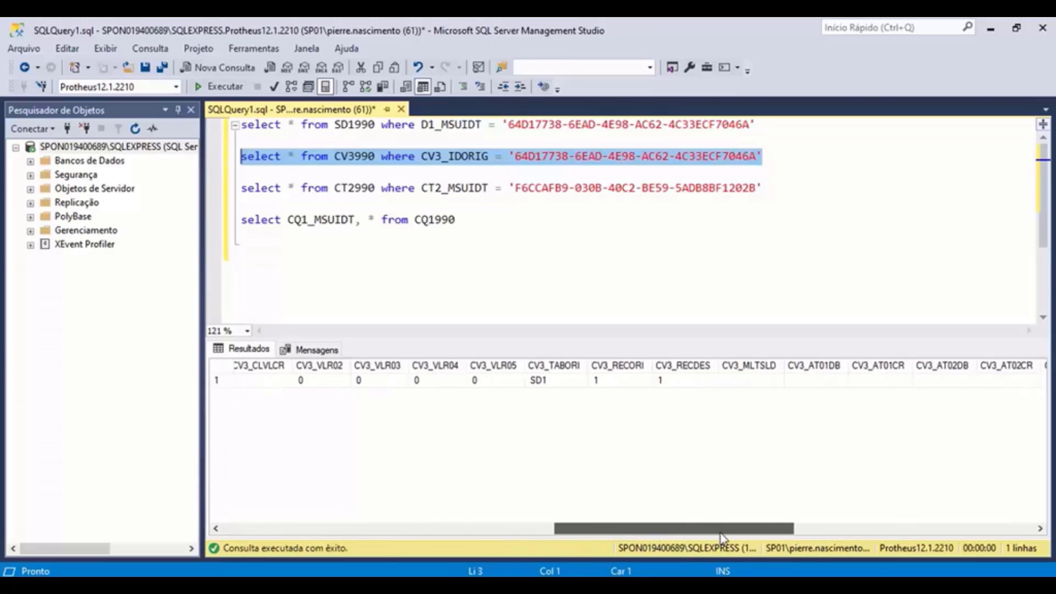
click(538, 381)
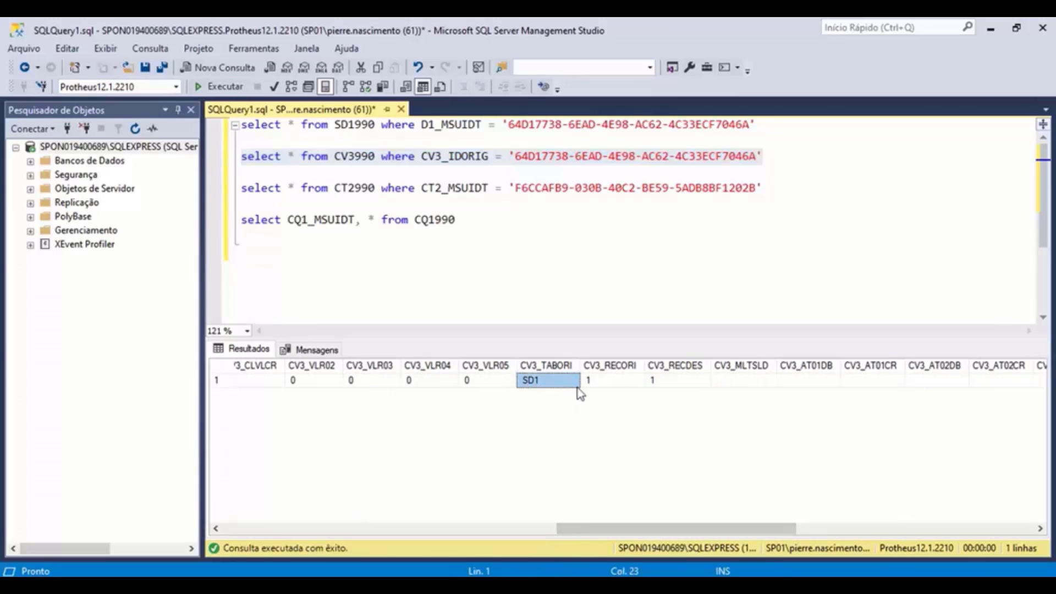
click(601, 381)
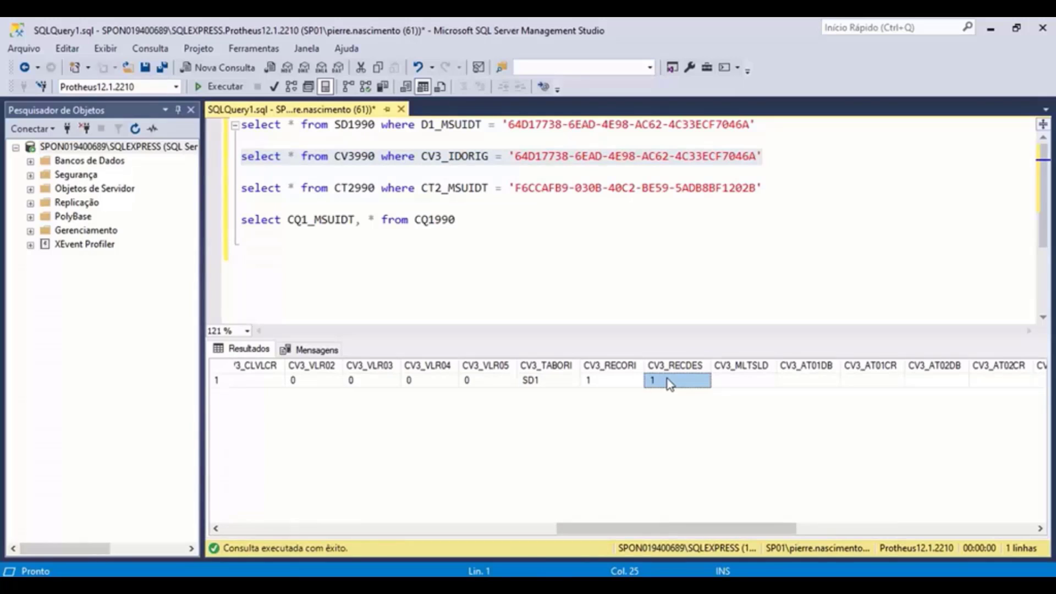
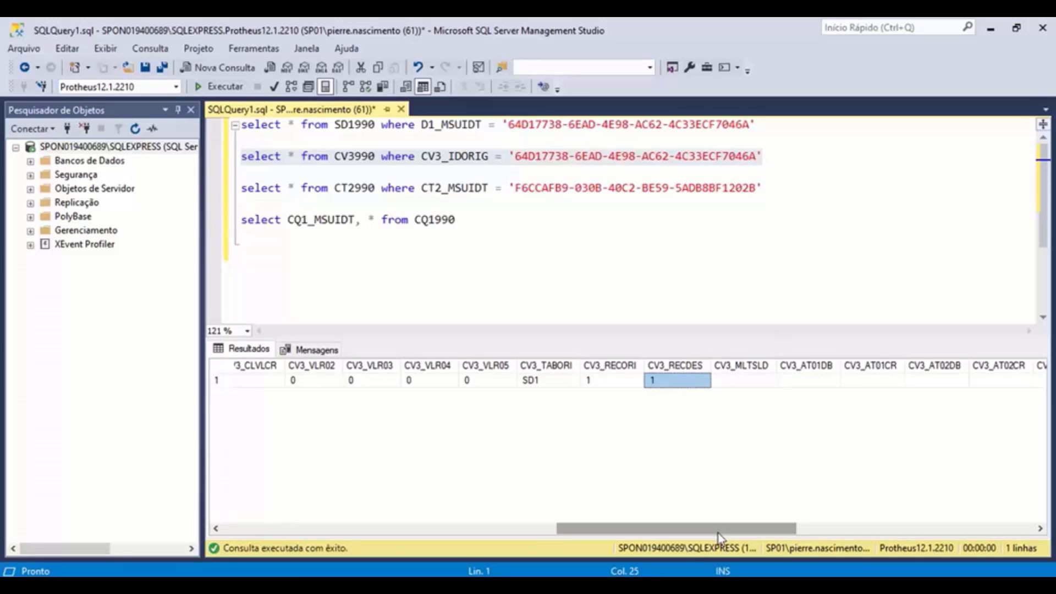
- Rerun 'select CQ1_MSUIDT, * from CQ1990' from the query editor after scrolling the CV3990 results
drag(718, 533, 978, 534)
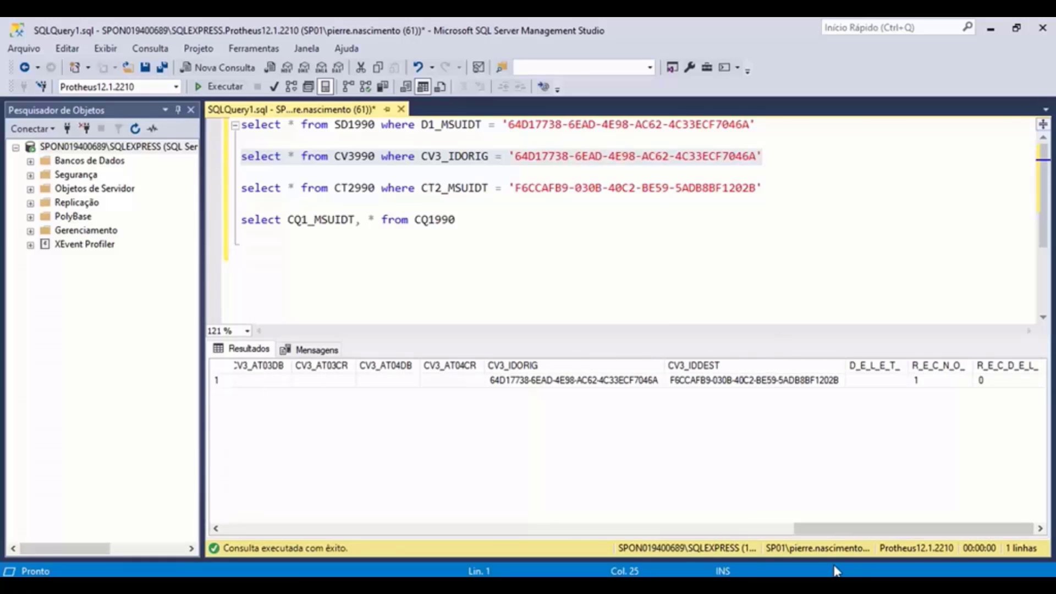
drag(833, 535, 652, 529)
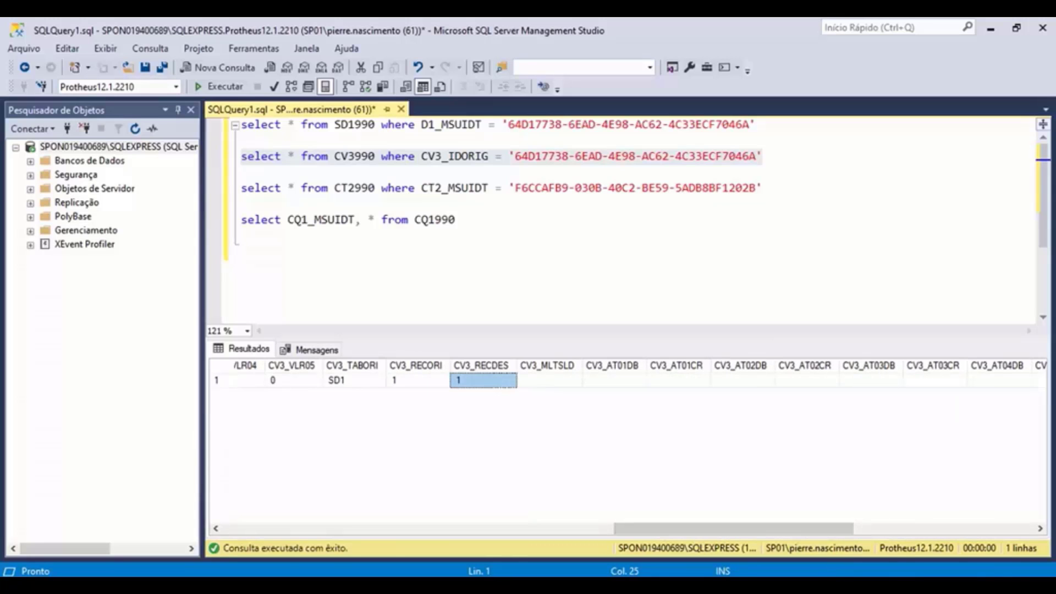
click(736, 584)
click(256, 398)
drag(474, 220, 241, 220)
key(F5)
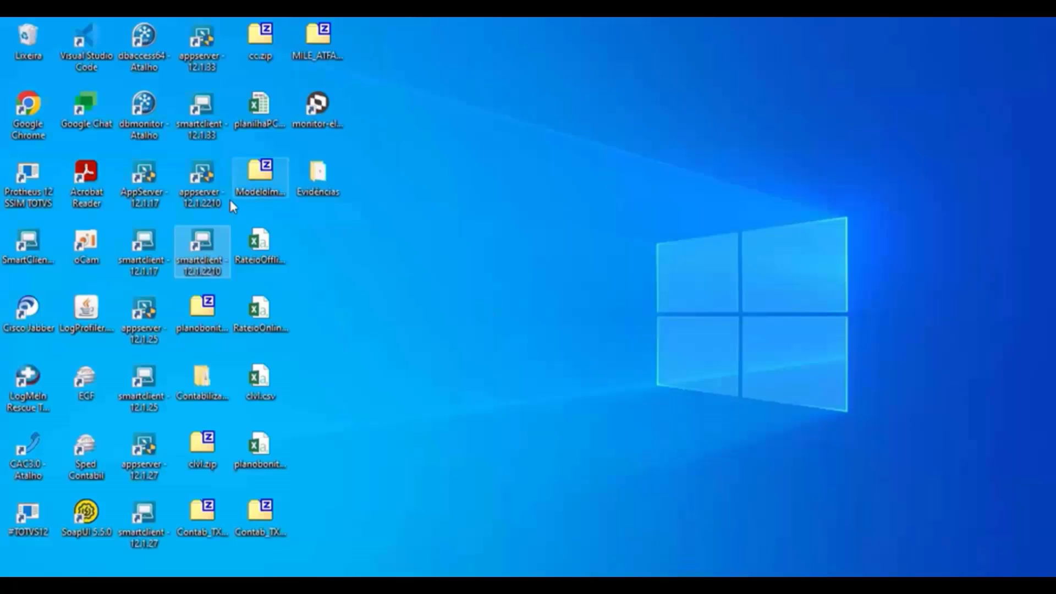
- Launch SmartClient 12.1.2210 for SIGAMDI, enter the admin username and password, then close and finalize the session
double_click(202, 248)
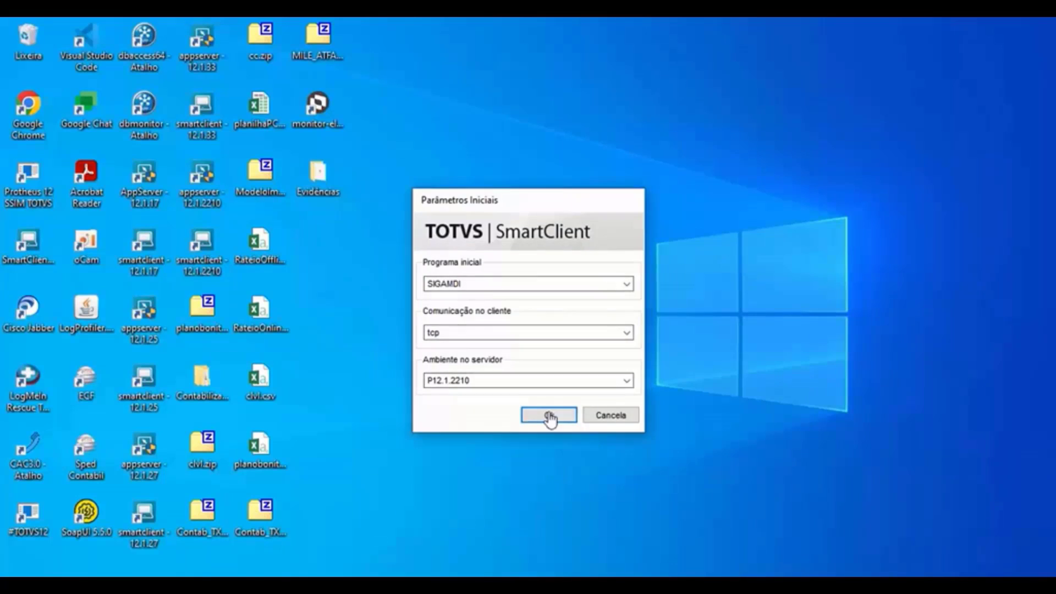
click(547, 417)
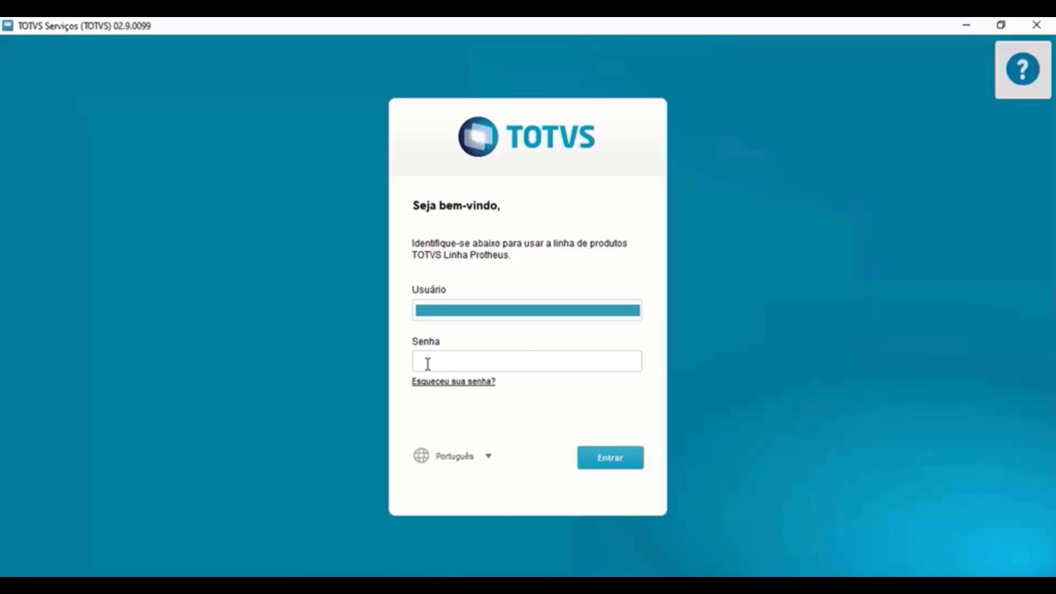
key(Tab)
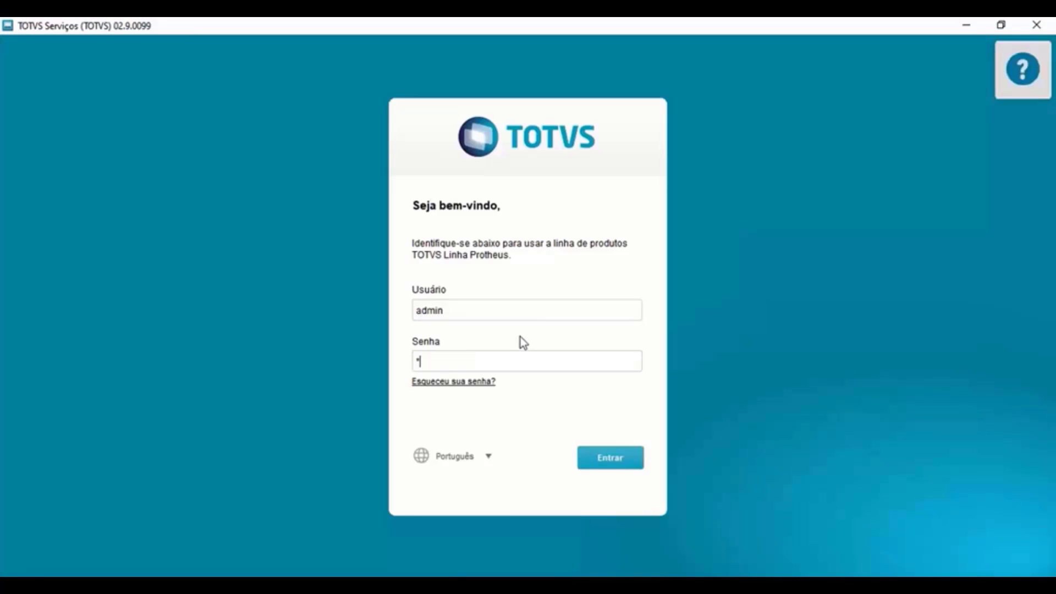
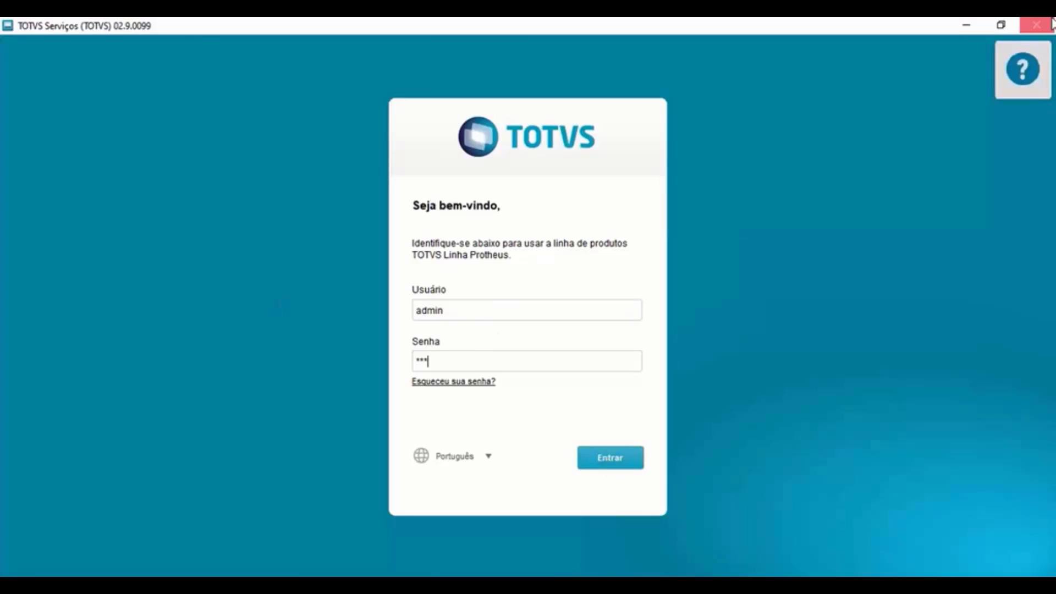
click(1037, 25)
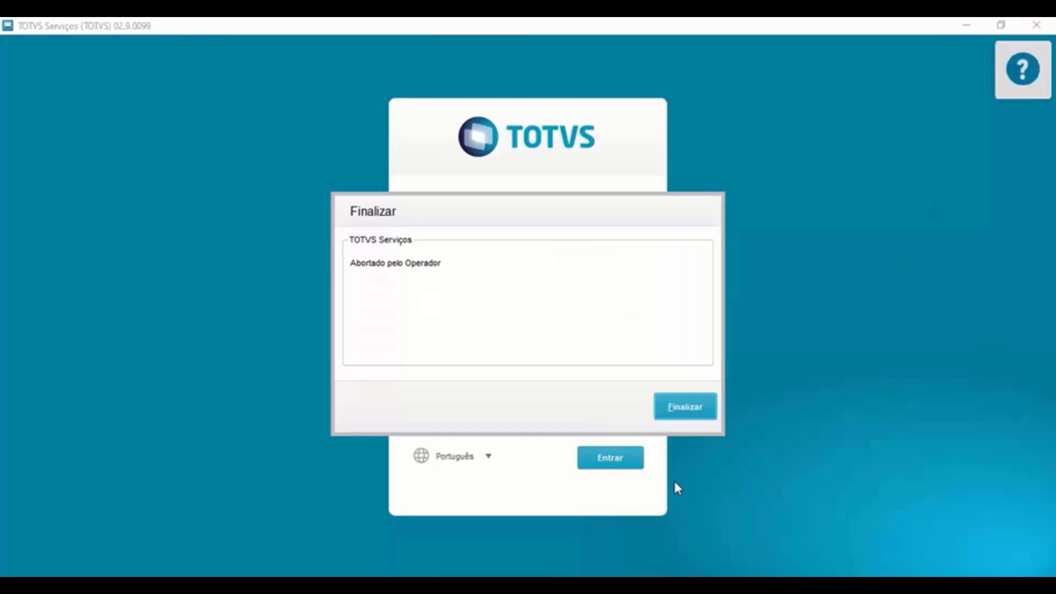
click(682, 408)
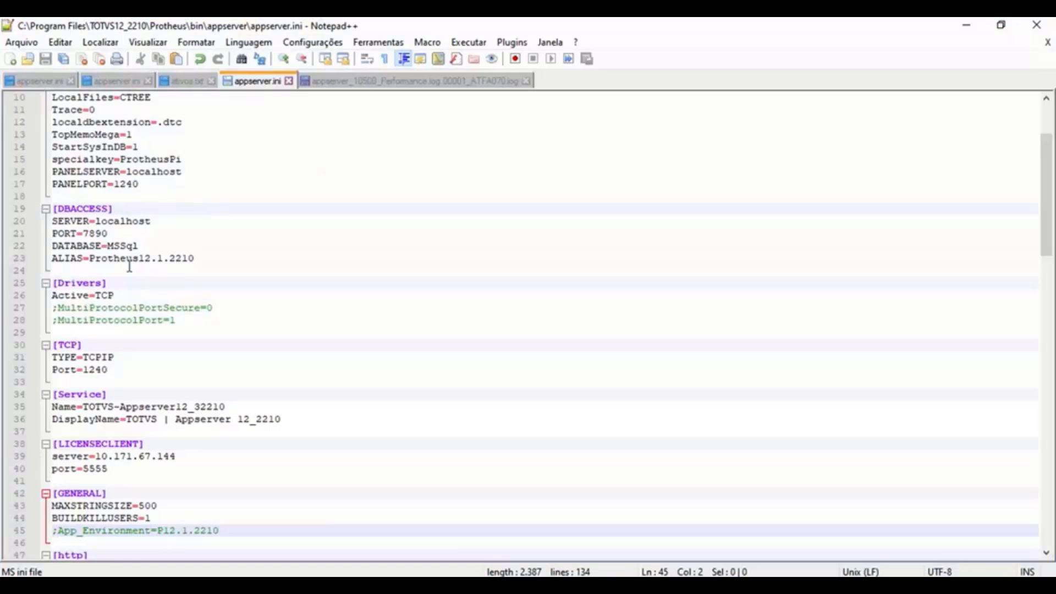
- Remove the ';' from MultiProtocolPortSecure, MultiProtocolPort and App_Environment in appserver.ini, then save it
scroll(68, 371, up, 3)
click(58, 419)
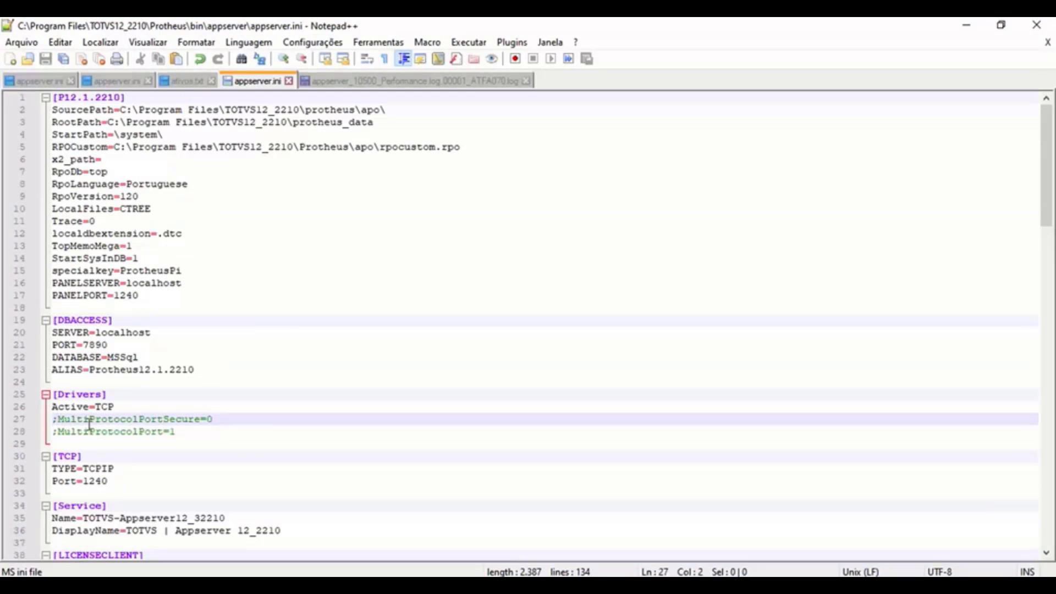
key(BackSpace)
key(Down)
key(Delete)
scroll(72, 435, down, 7)
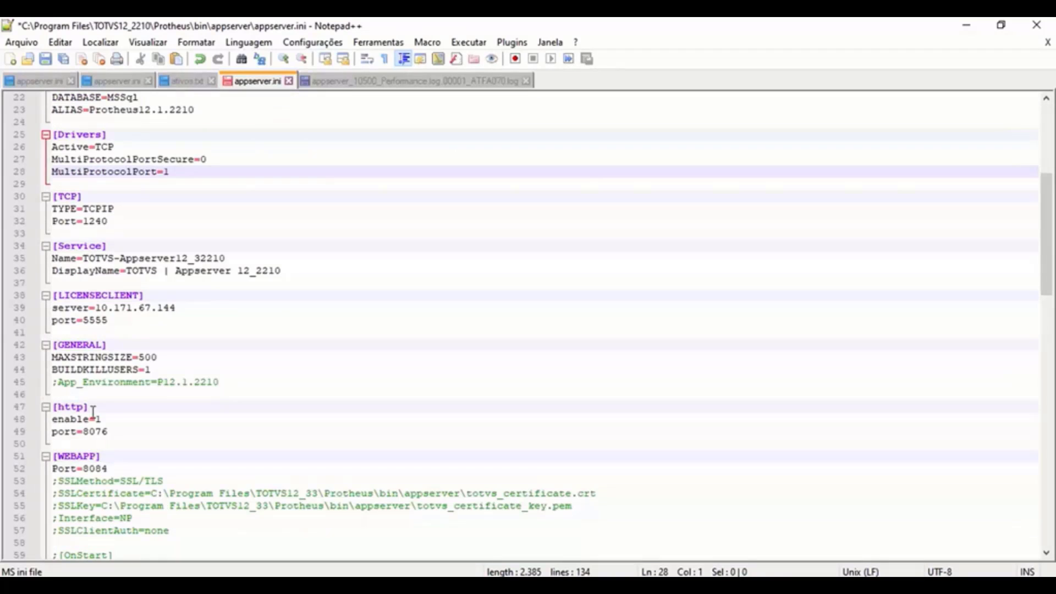
click(61, 384)
key(BackSpace)
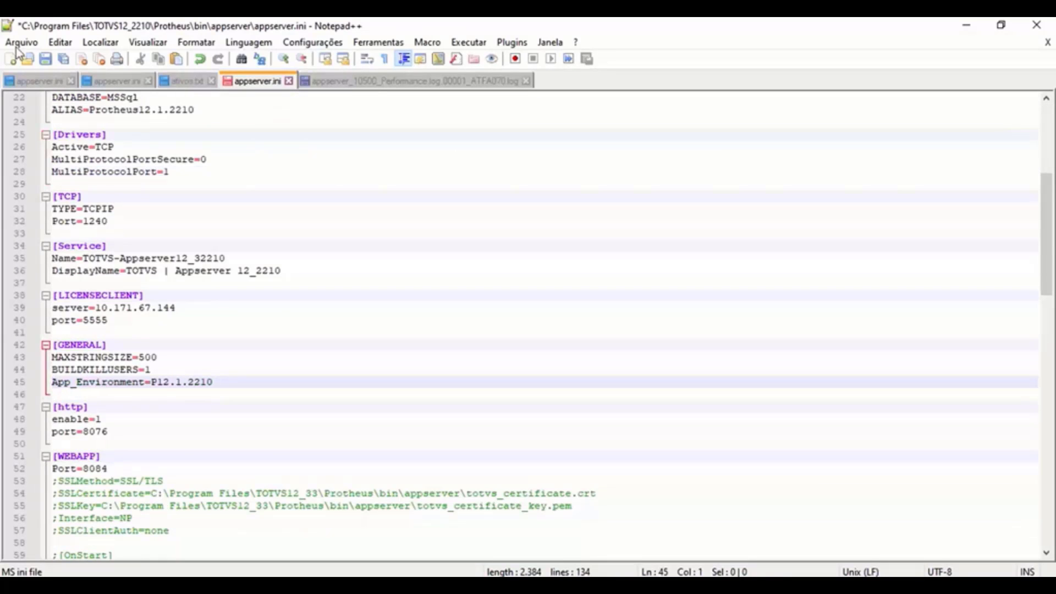
click(46, 59)
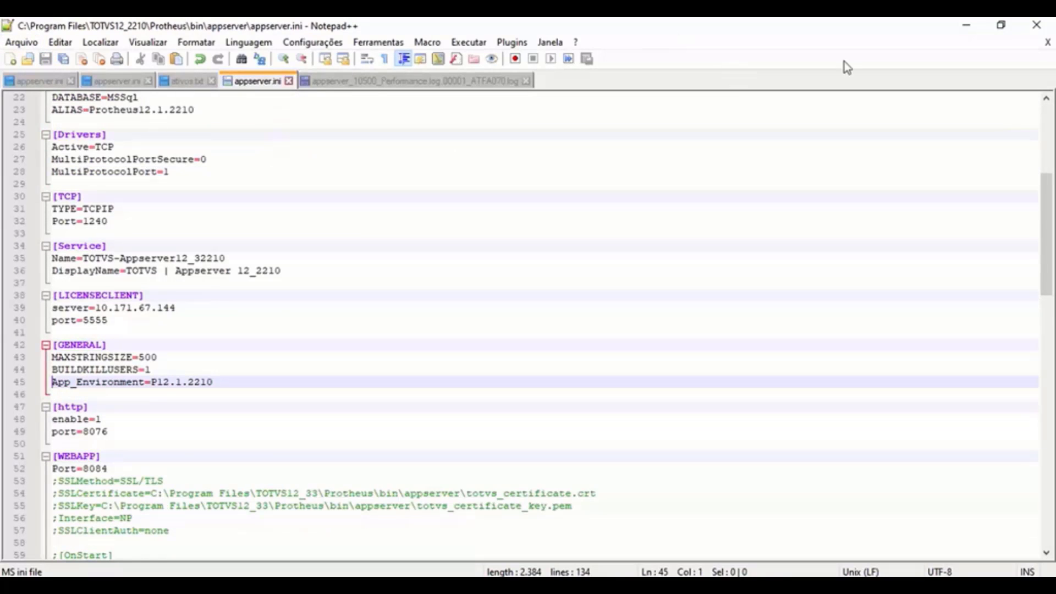
click(966, 26)
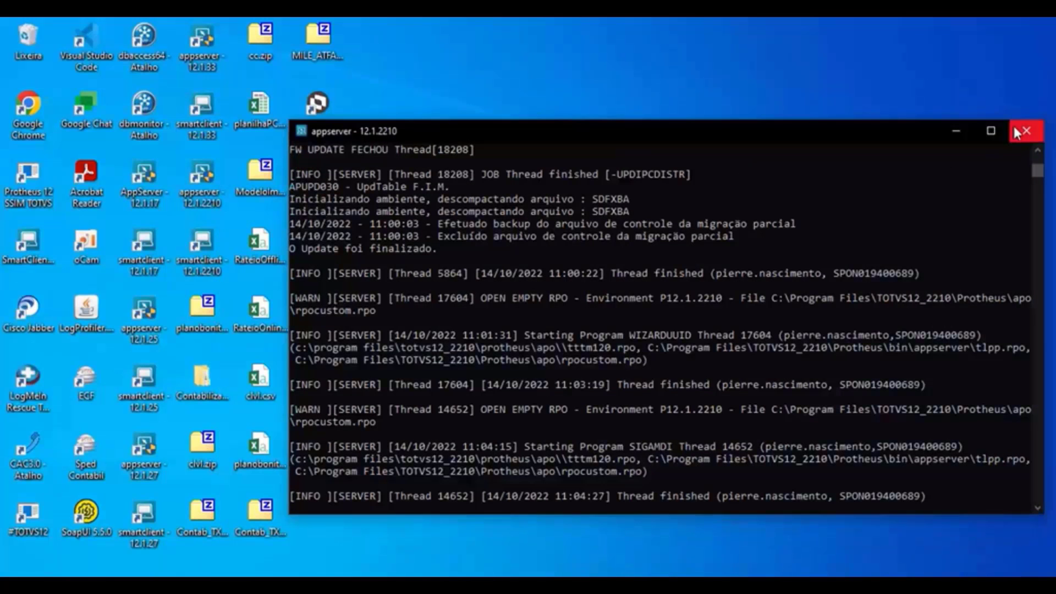
- Restart appserver 12.1.2210 so it runs on multi-protocol port 1240, then launch SmartClient 12.1.2210
click(1033, 131)
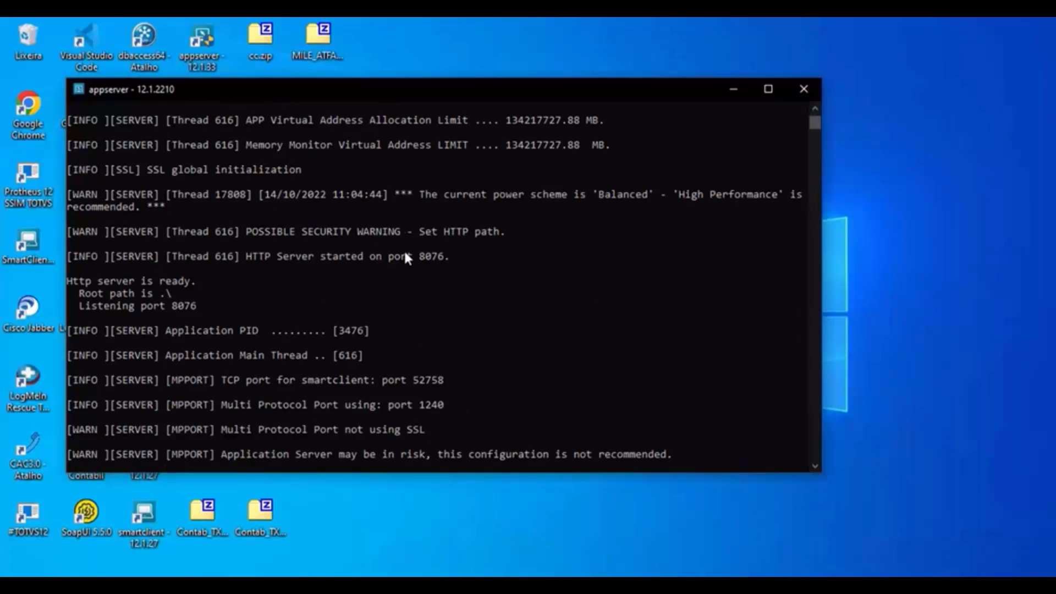
drag(285, 93, 485, 79)
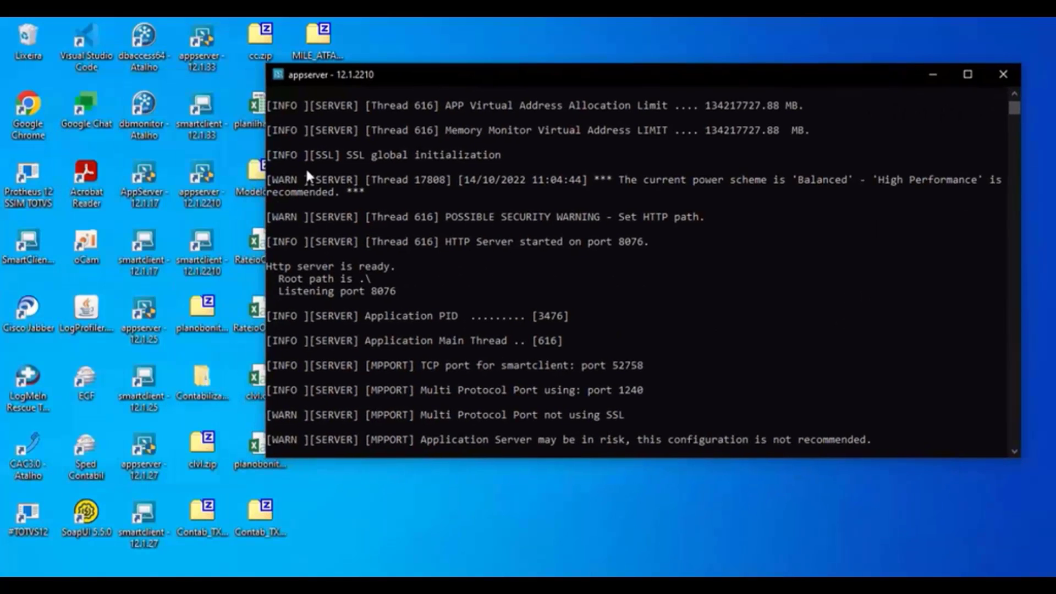
double_click(206, 263)
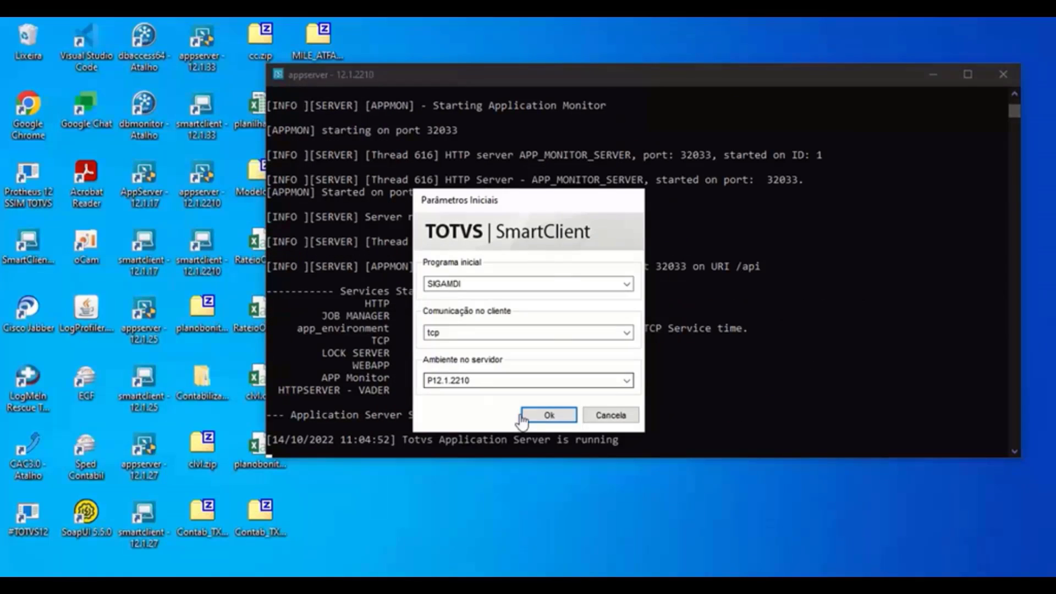
- Accept the SIGAMDI startup parameters and sign in with the admin username and password
click(542, 416)
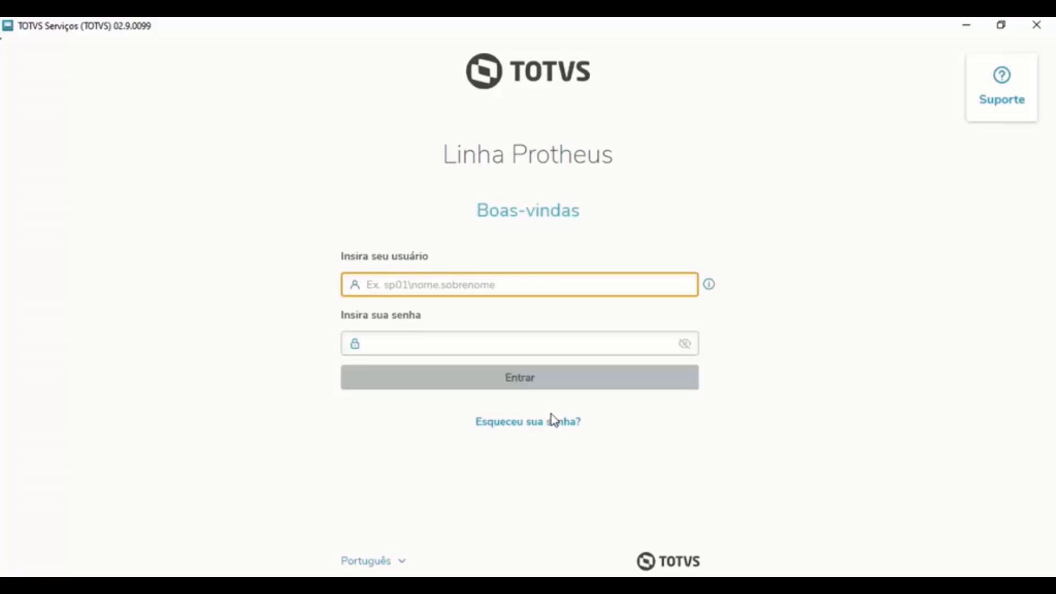
text(admin)
key(Tab)
text(•••)
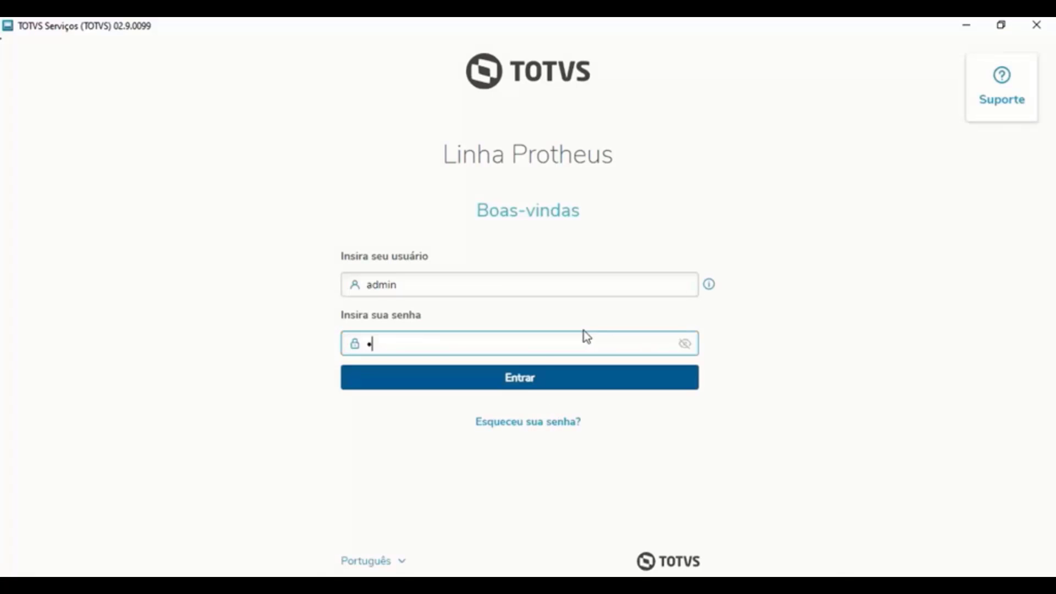
click(525, 379)
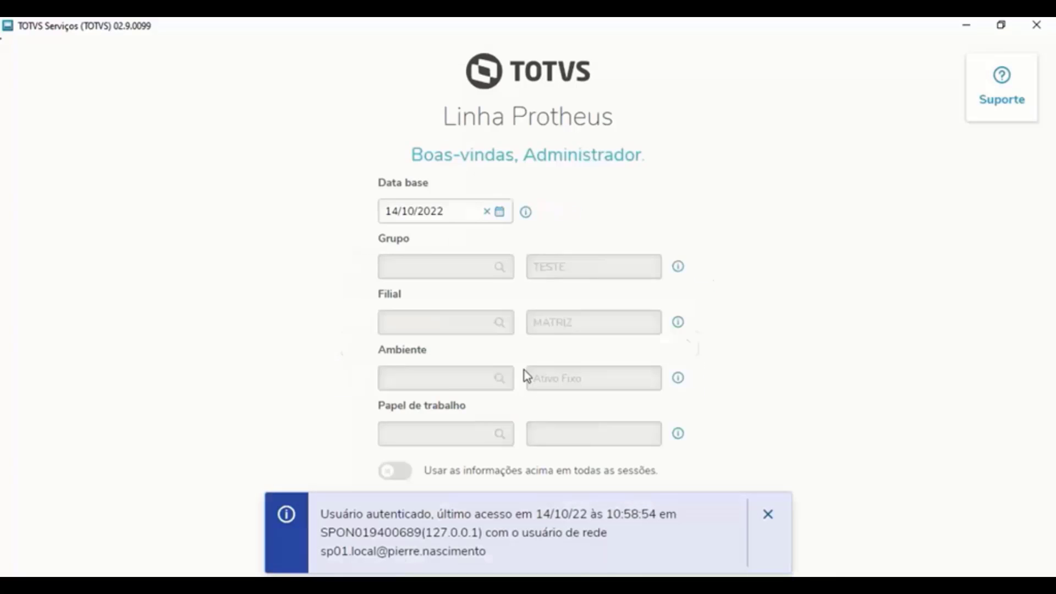
- Set Ambiente to 34 (Contabilidade Gerencial) and enter group 99, branch 01
click(424, 387)
double_click(392, 382)
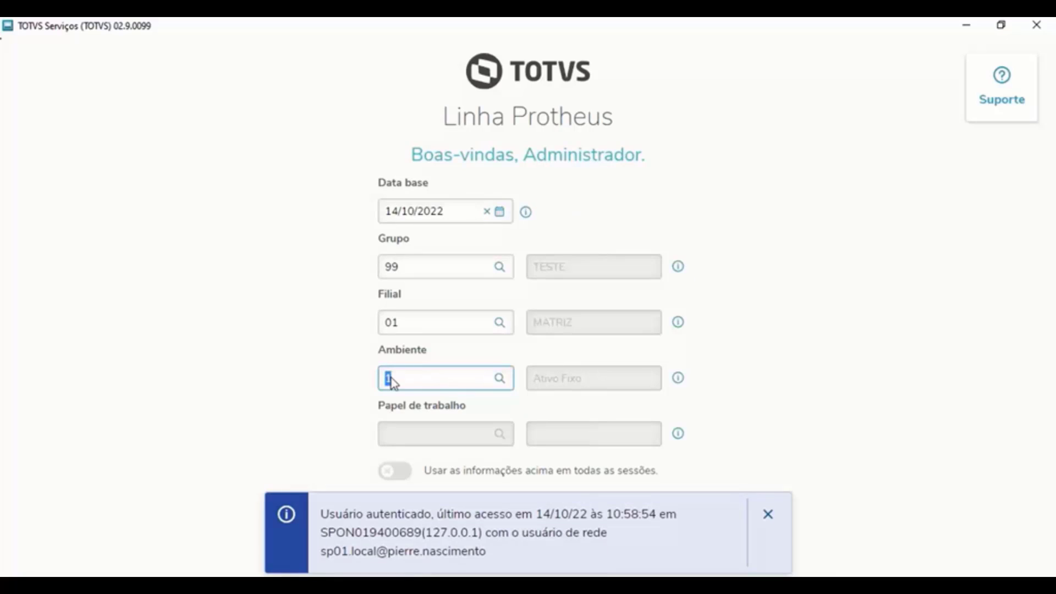
text(34)
click(769, 513)
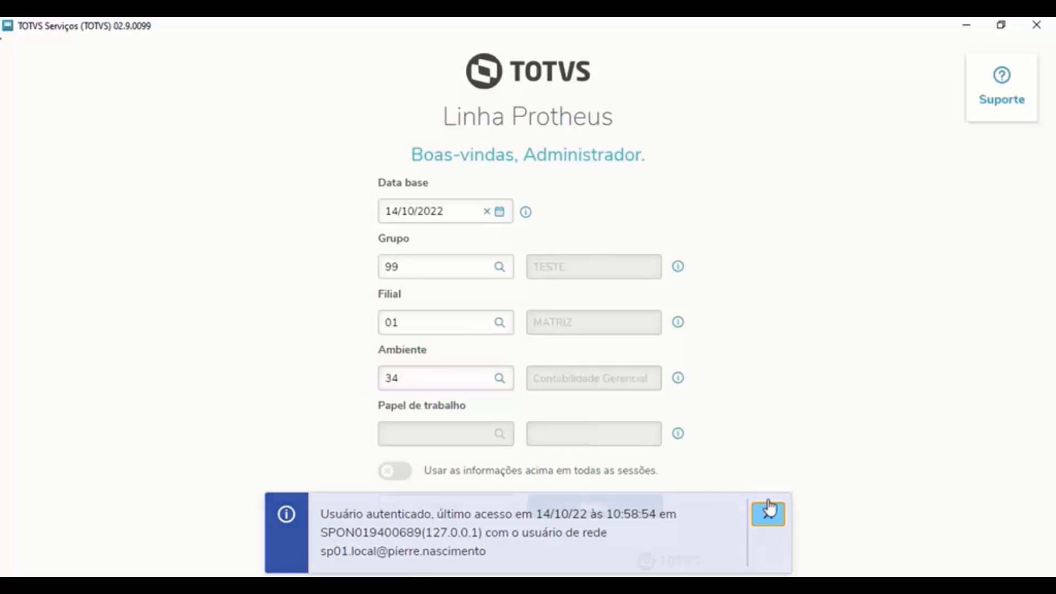
click(609, 508)
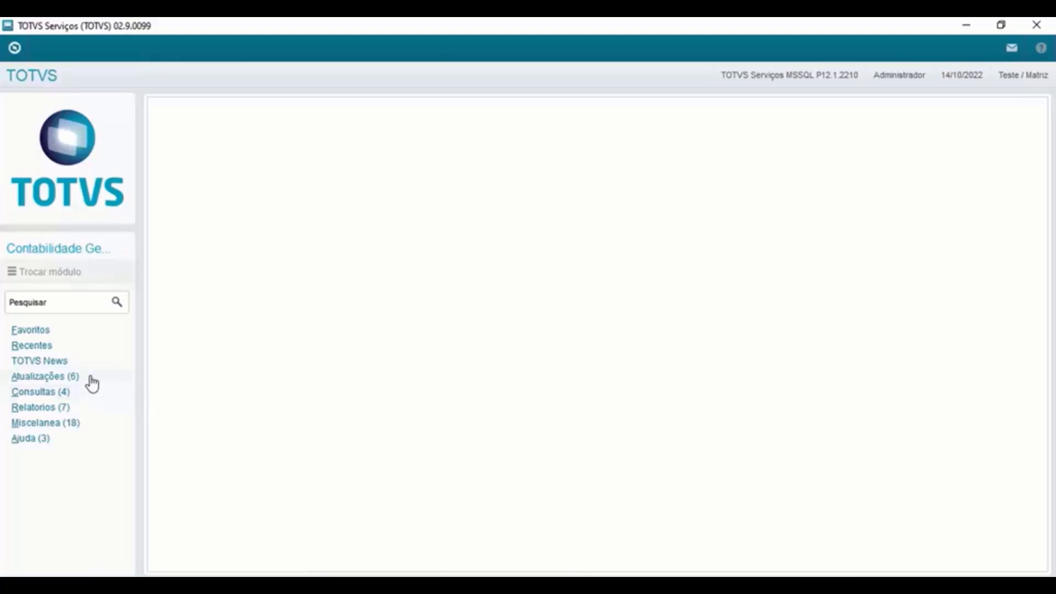
- Open Atualizações > Movimentos > Conciliador genérico and confirm its startup dialog
click(86, 377)
click(61, 454)
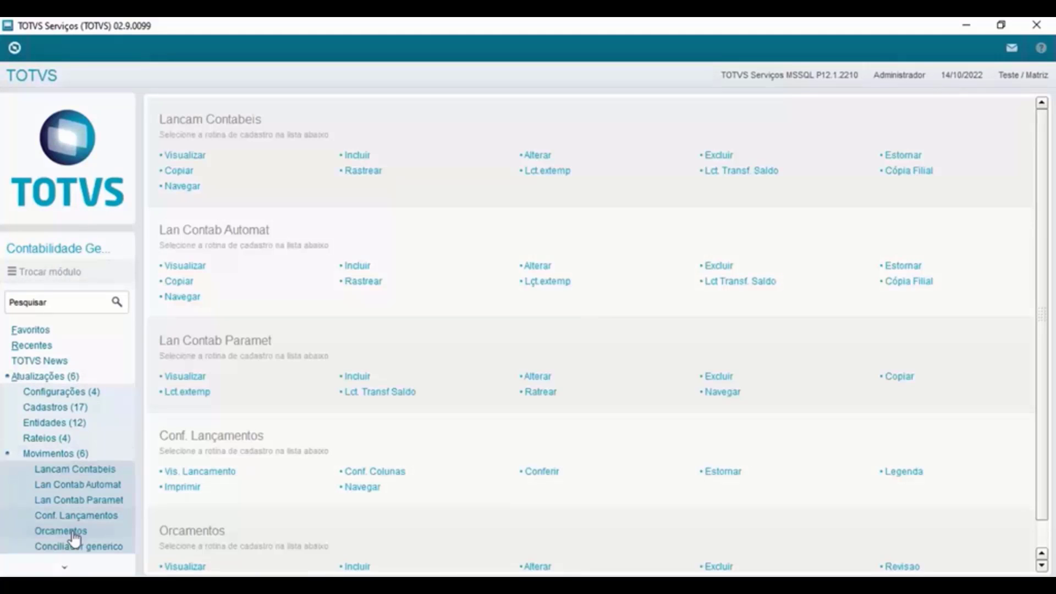
click(71, 547)
click(606, 448)
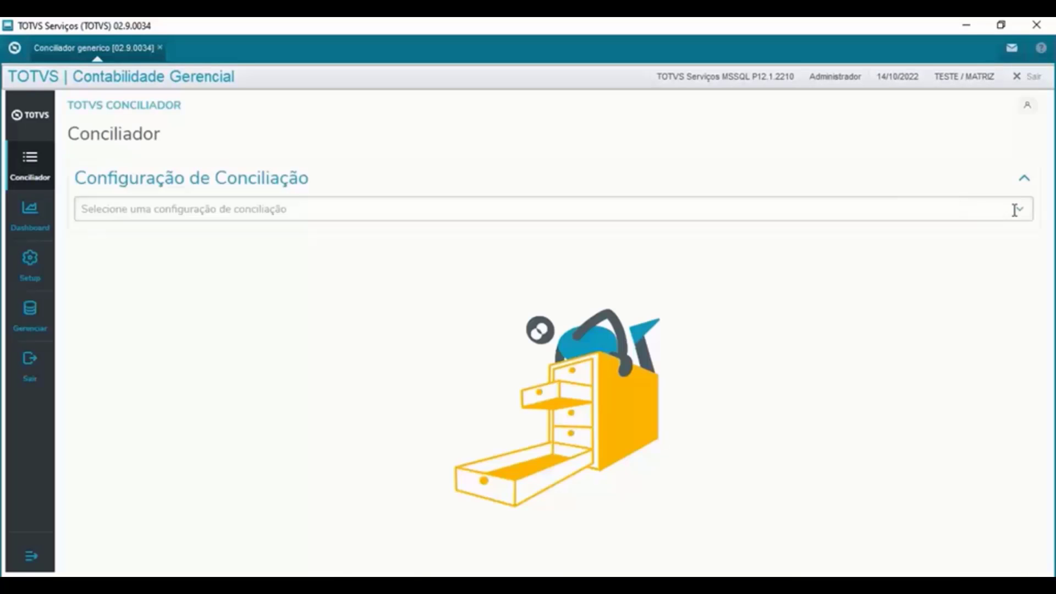
- Choose configuration 1001-CQ1xCT2 and bring up its filters
click(1018, 213)
scroll(325, 302, down, 6)
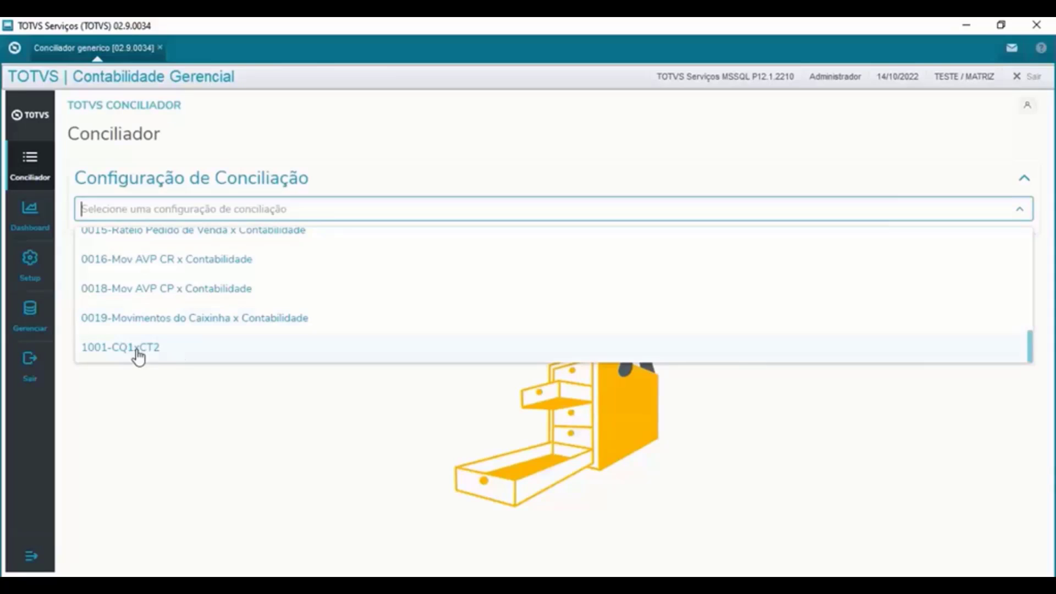
click(138, 352)
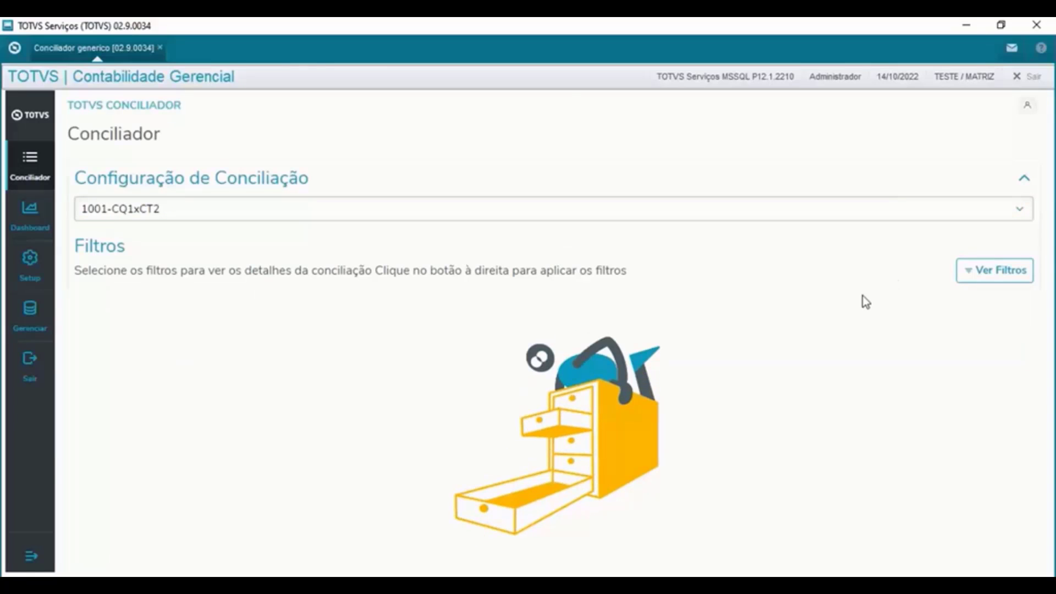
click(985, 272)
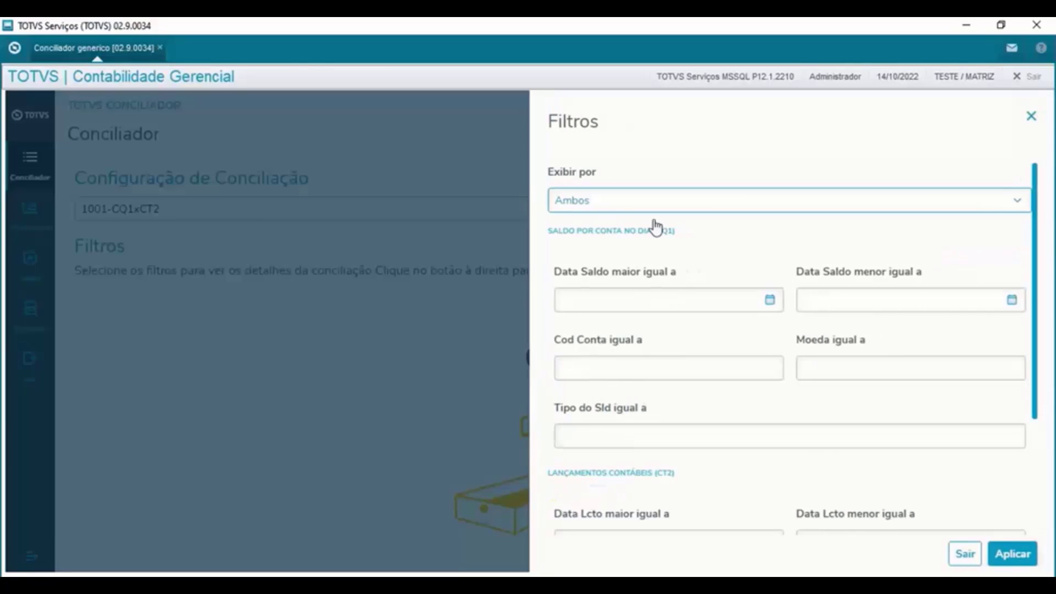
- Set both Data Saldo maior igual a and Data Saldo menor igual a to 14/10/2022
scroll(655, 227, down, 3)
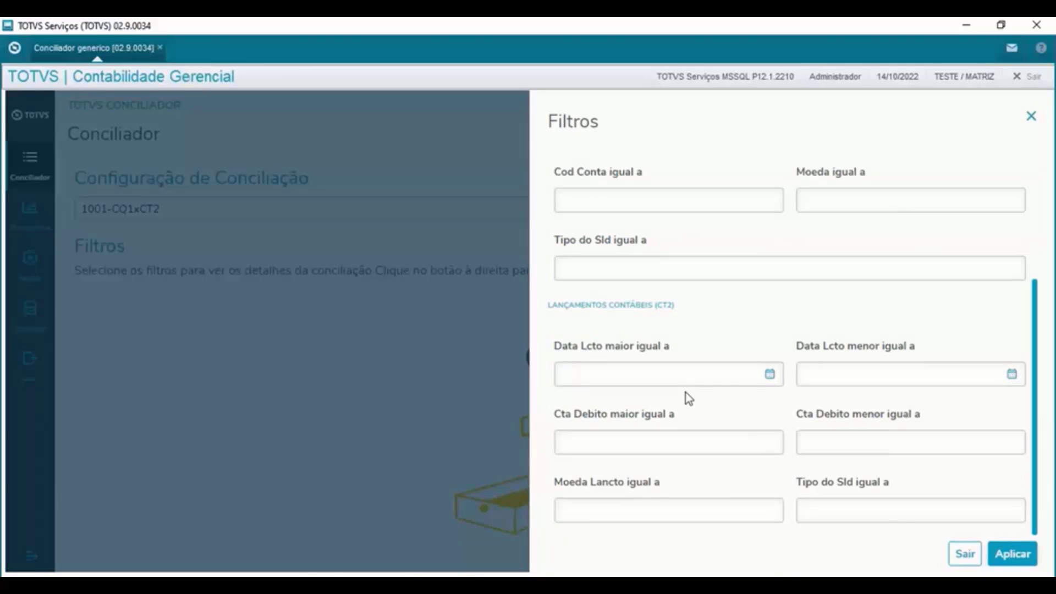
scroll(689, 398, up, 3)
click(614, 299)
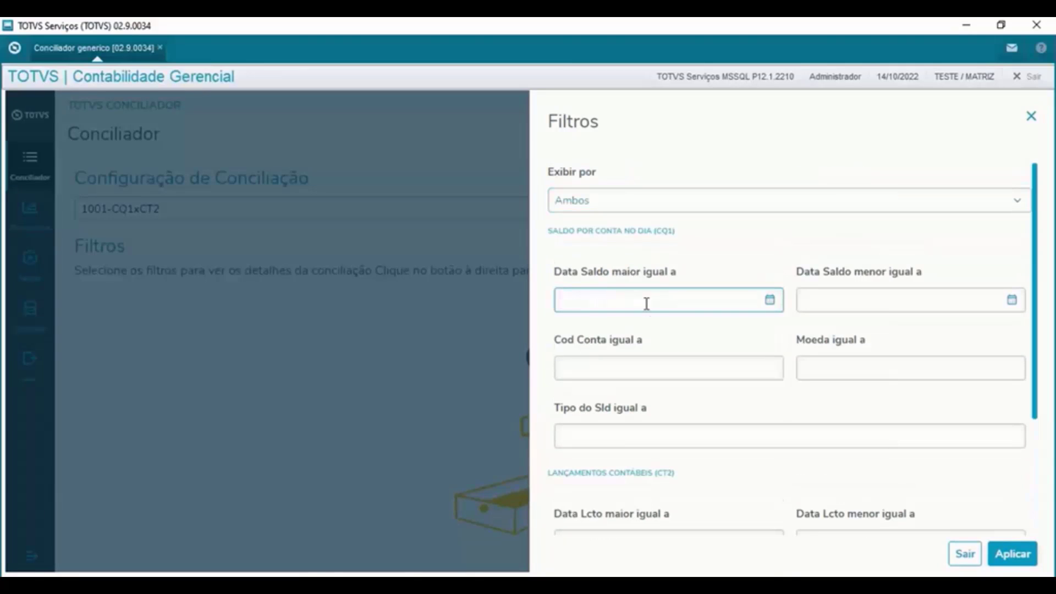
click(854, 295)
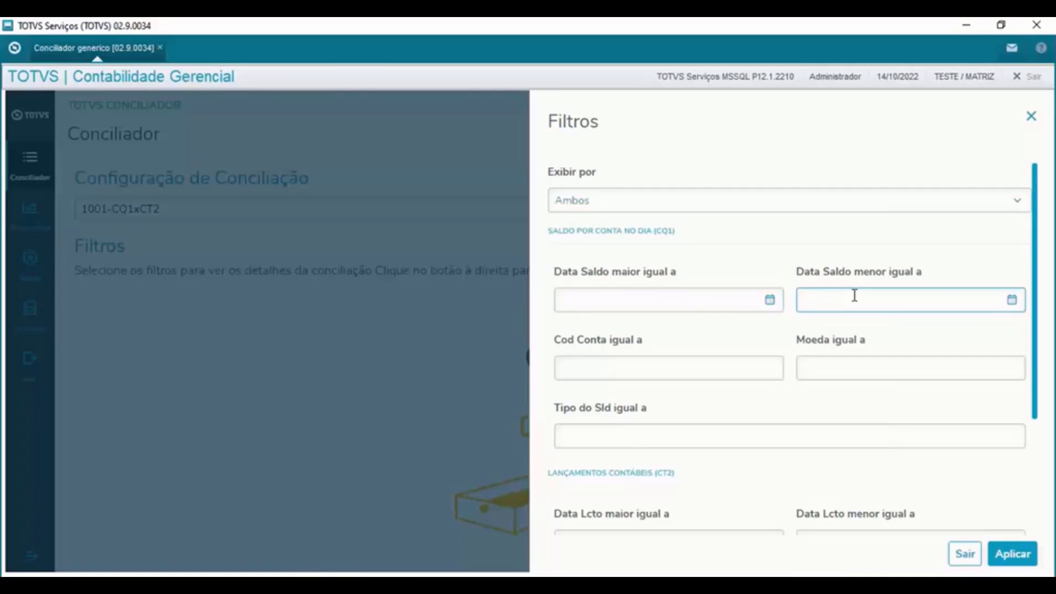
click(624, 302)
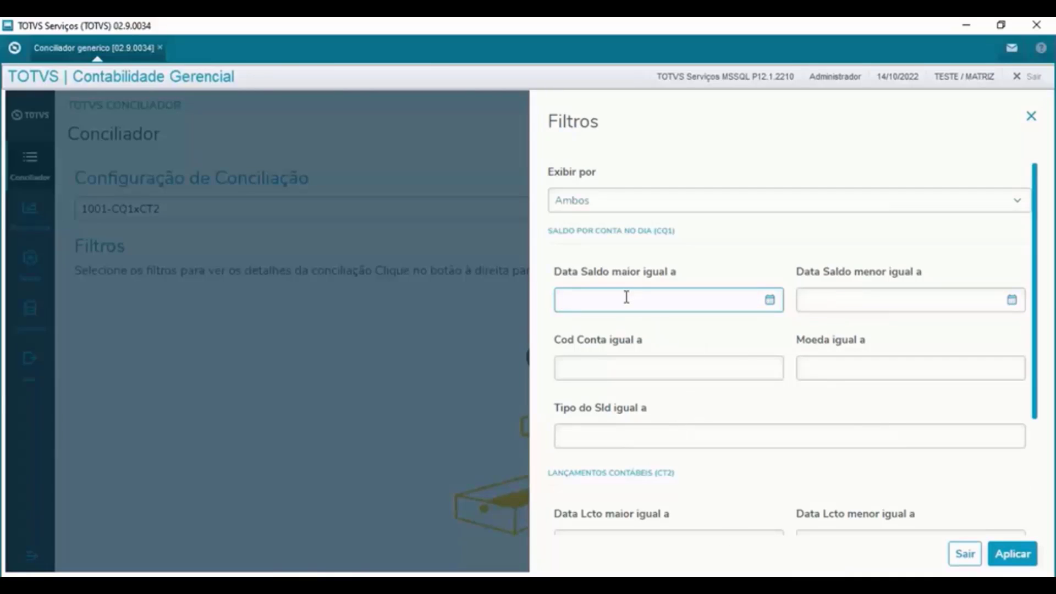
text(14/10/2022)
drag(626, 298, 540, 311)
key(ctrl+c)
key(Tab)
key(ctrl+v)
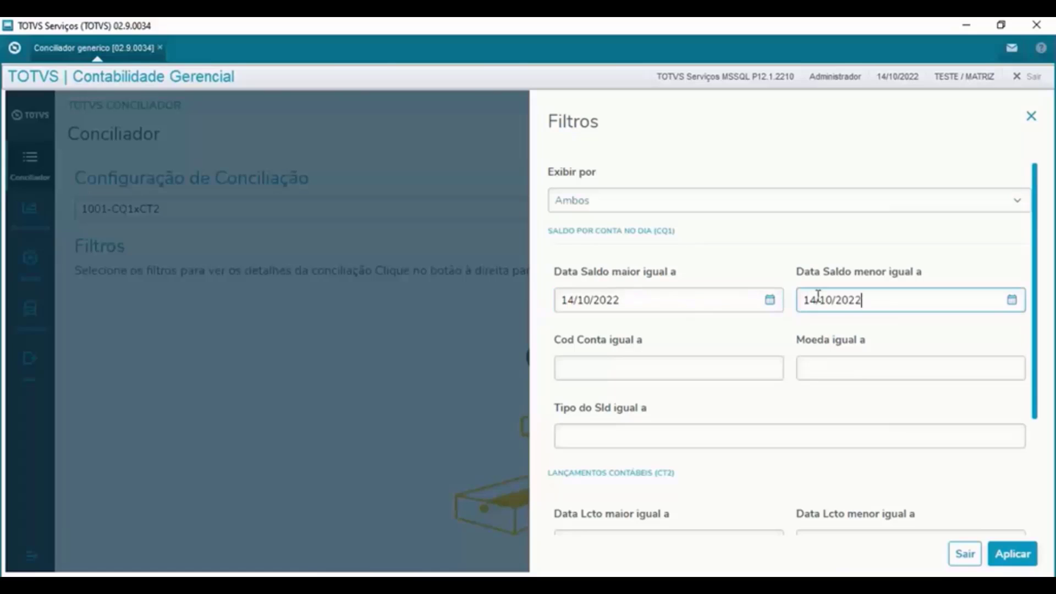
click(632, 368)
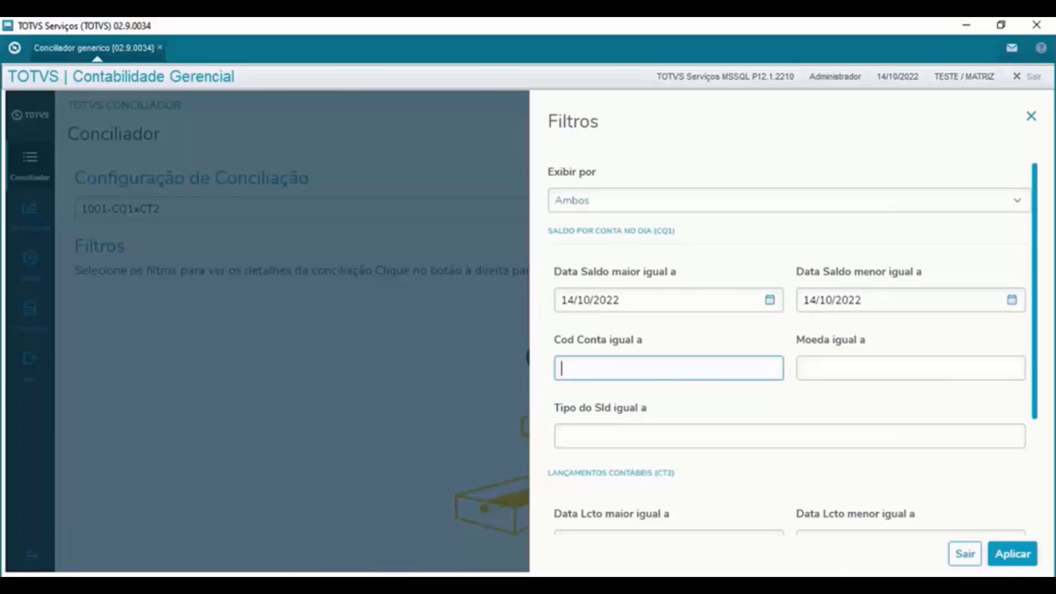
- Run the CT2990 entry query and pick its debit account value 11101001
key(alt+Tab)
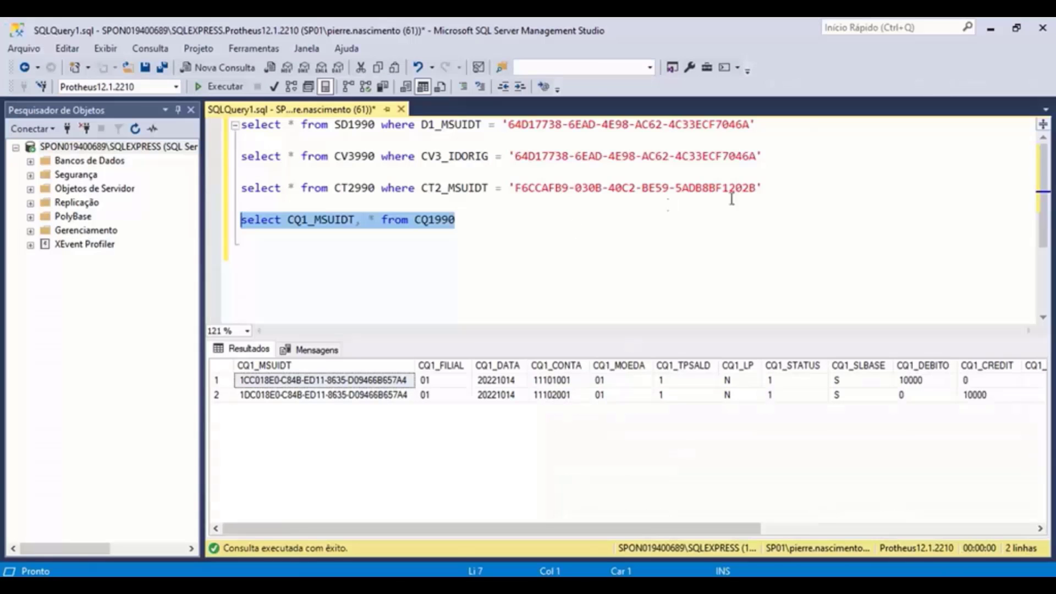
drag(774, 185, 219, 192)
key(F5)
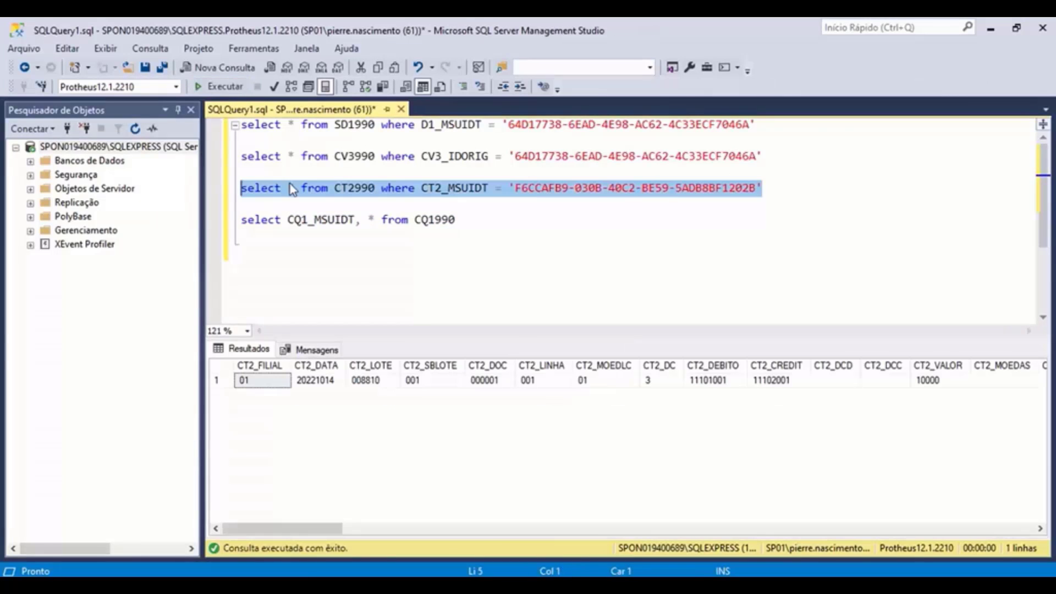
click(710, 381)
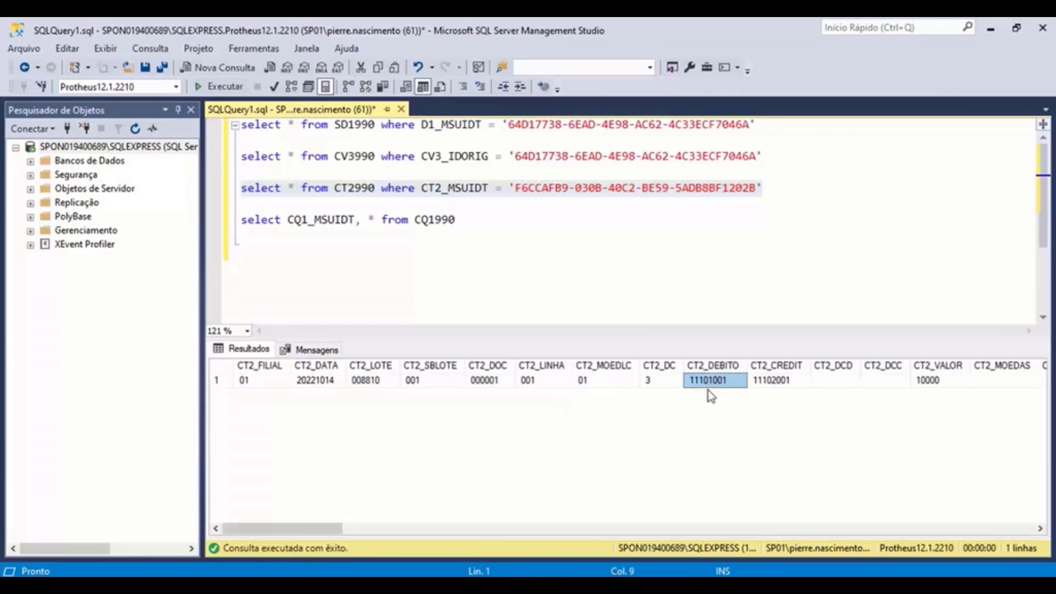
- Set the CQ1 filters to account 11101001, currency 01 and balance type 1
mouse_move(814, 585)
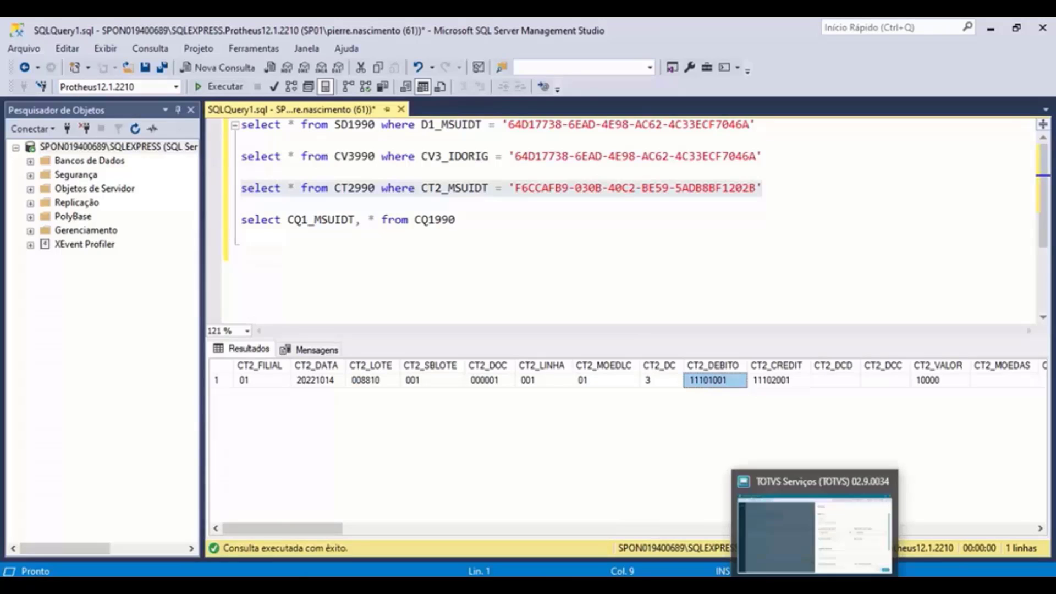
click(817, 536)
click(643, 368)
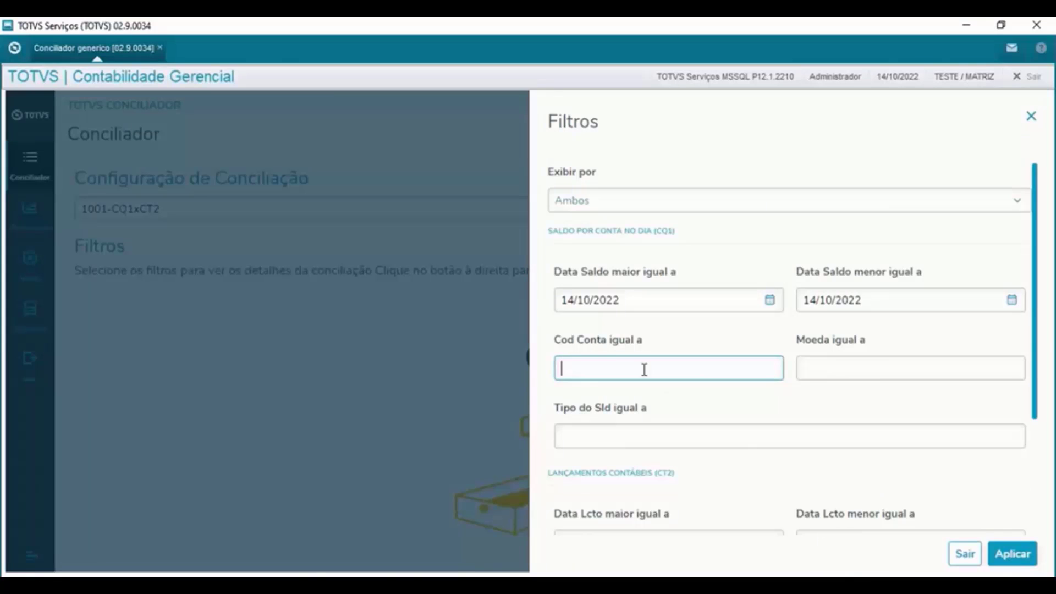
key(ctrl+v)
click(832, 370)
text(01)
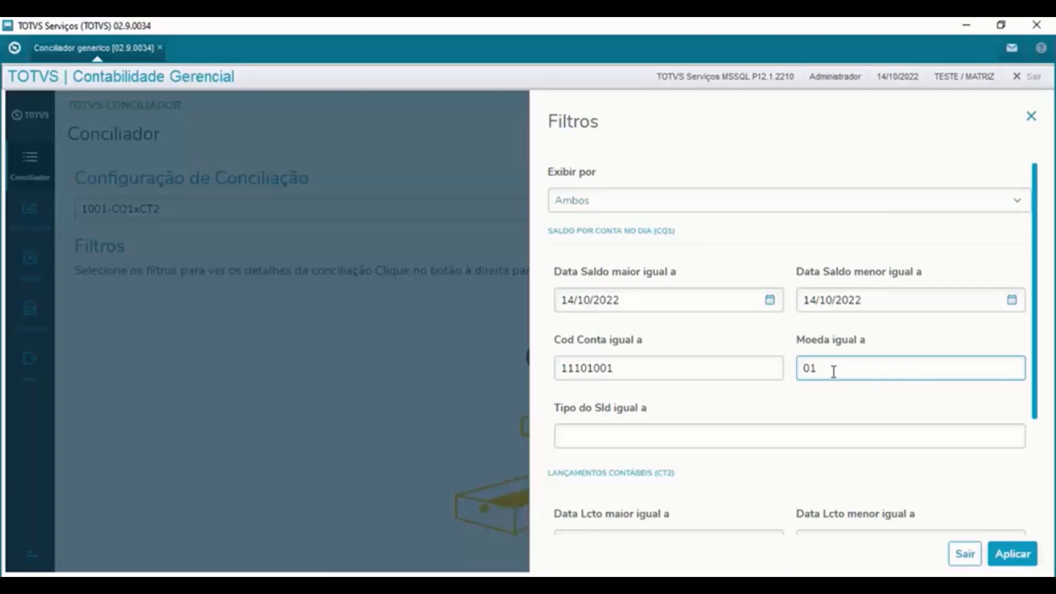
key(Tab)
text(1)
- Set both CT2 entry date filters to 14/10/2022
click(644, 299)
key(ctrl+c)
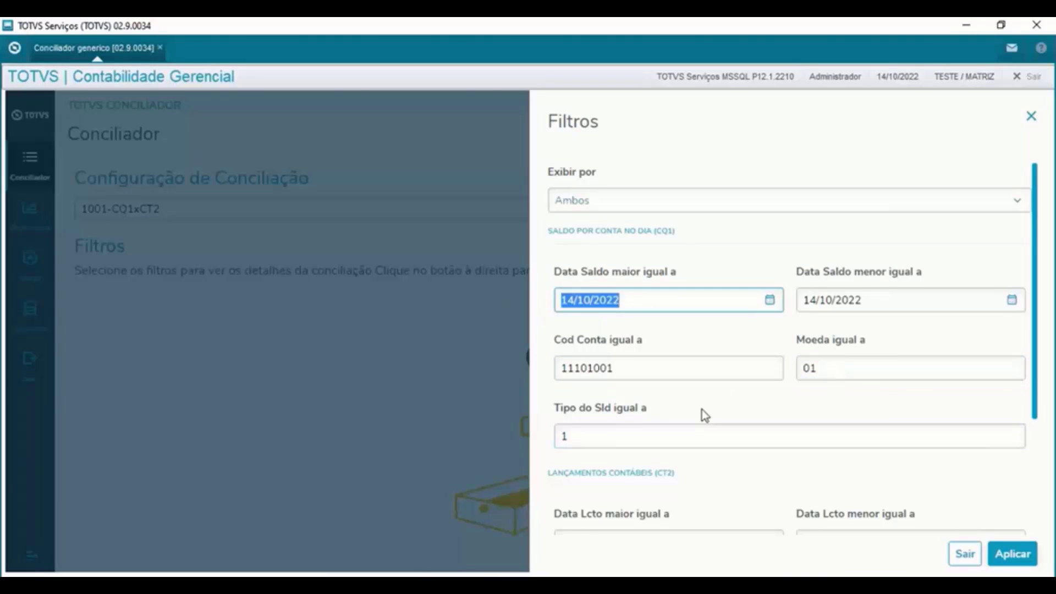
scroll(701, 410, down, 2)
click(645, 441)
key(ctrl+v)
click(851, 448)
key(ctrl+v)
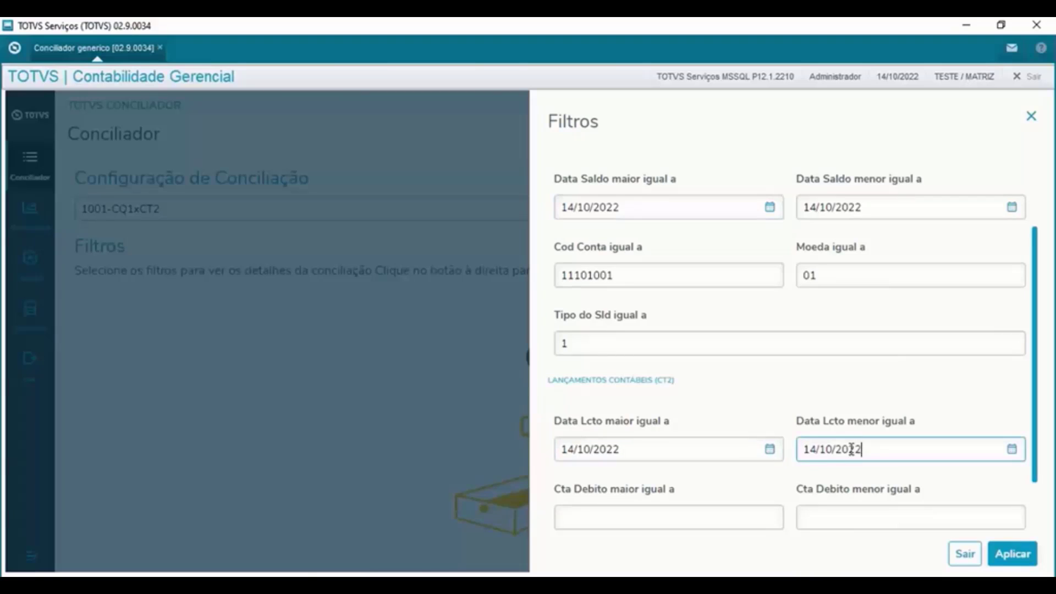
scroll(667, 396, down, 3)
scroll(682, 372, up, 2)
- Set the CT2 debit account limit to 11101001 and entry currency to 01
click(631, 247)
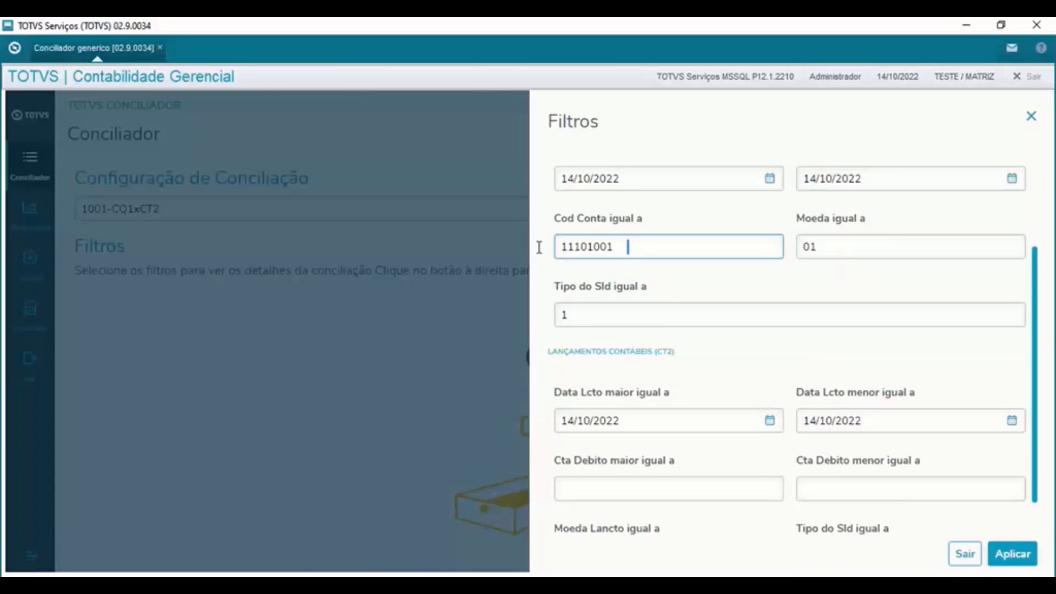
key(ctrl+a)
key(ctrl+c)
click(911, 488)
key(ctrl+v)
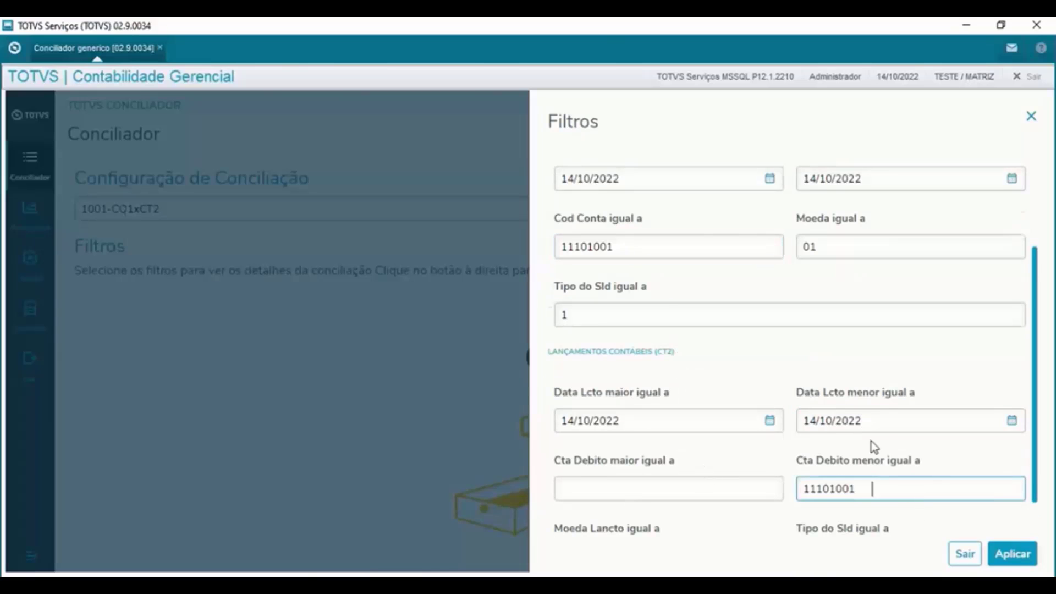
scroll(872, 443, down, 1)
click(650, 507)
text(01)
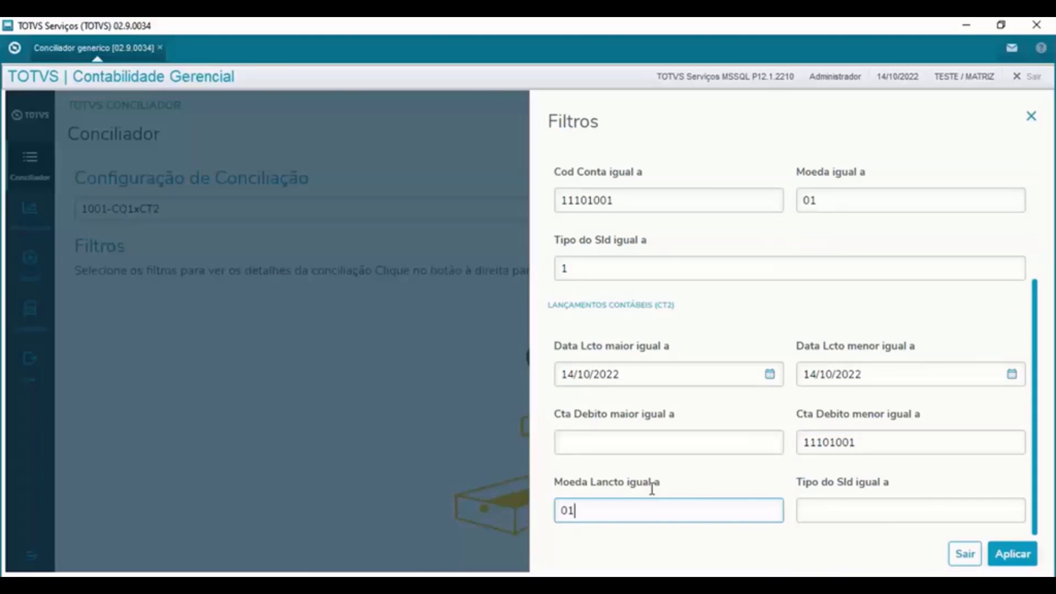
click(858, 514)
- Enter entry balance type 1, apply the filters, and review the matched totals and unmatched records
text(1)
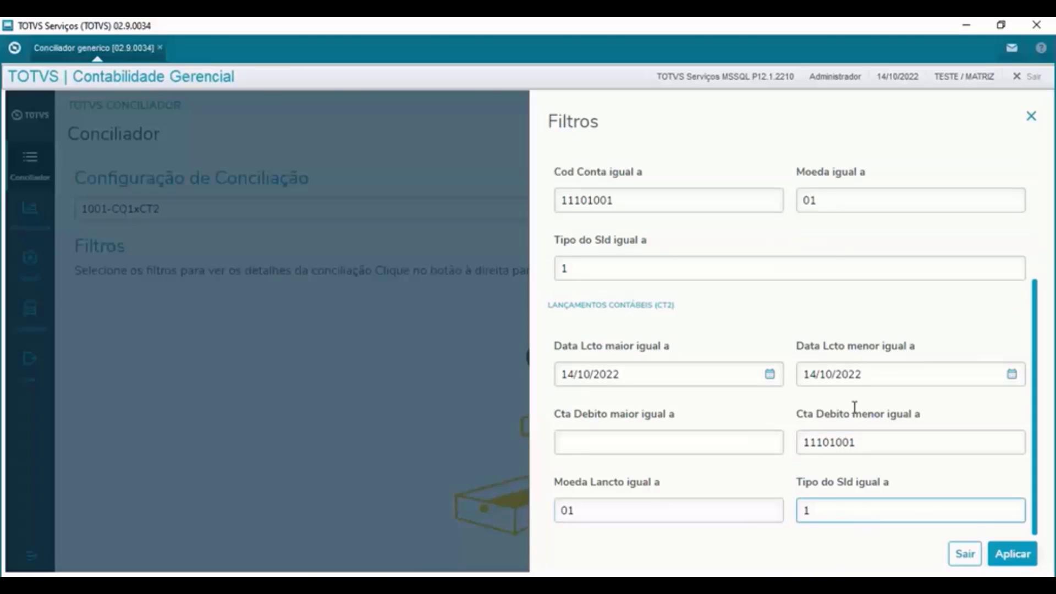
click(1010, 554)
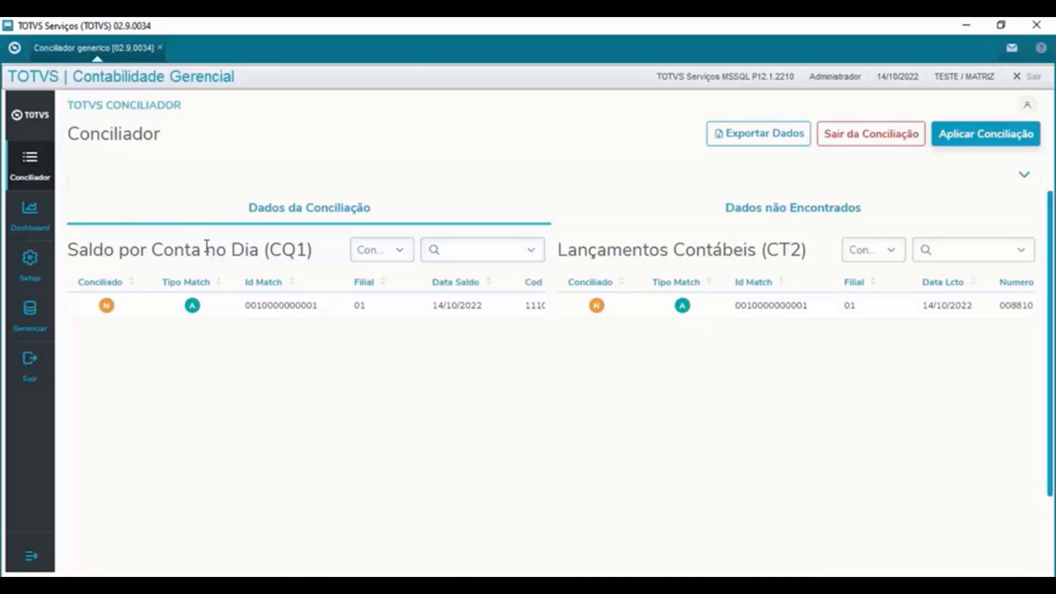
drag(306, 249, 80, 251)
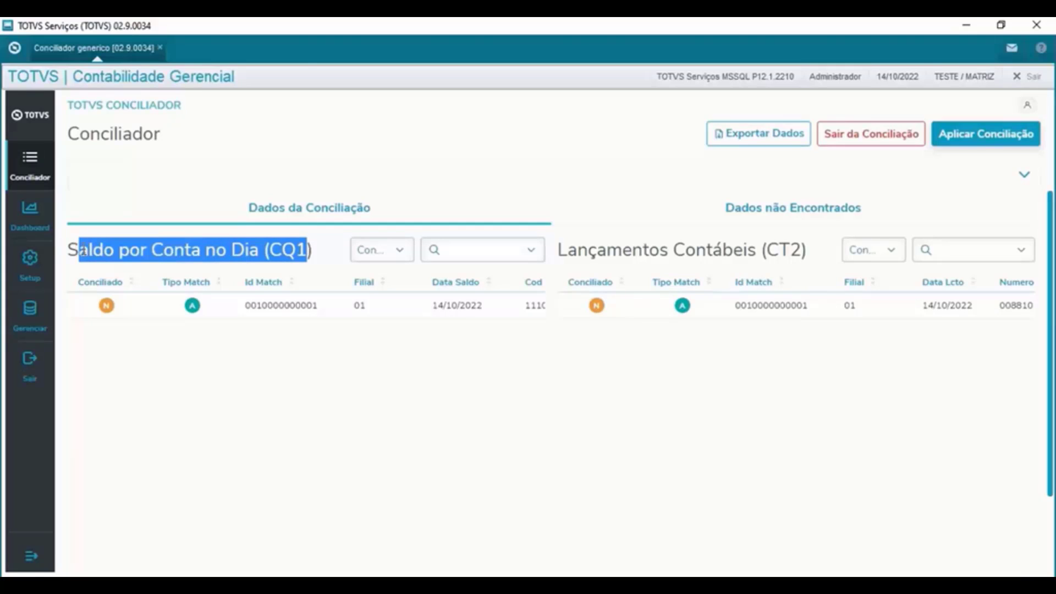
scroll(827, 395, down, 2)
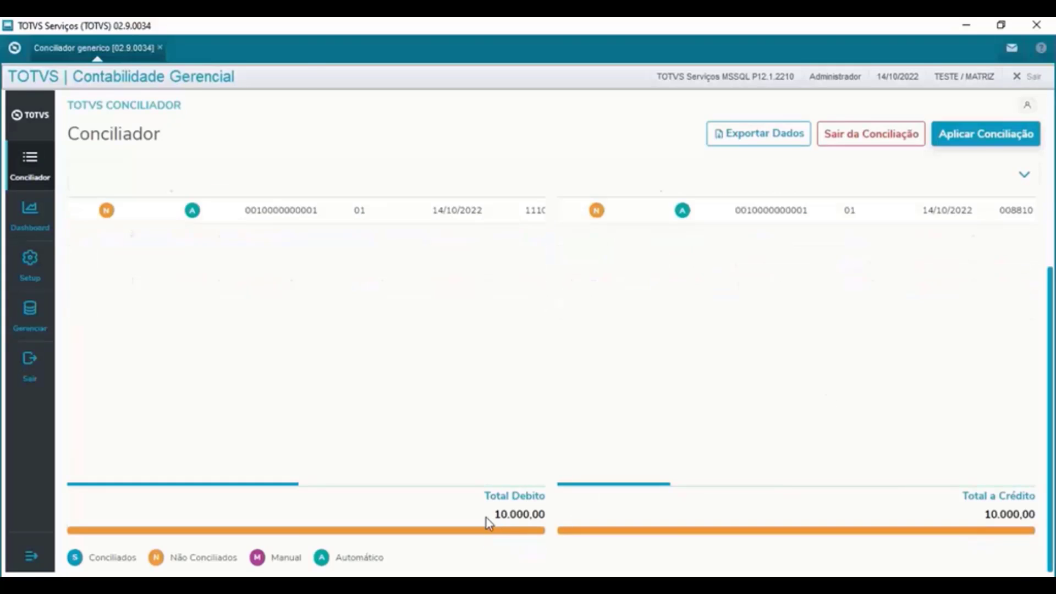
drag(486, 517, 540, 516)
drag(984, 517, 962, 496)
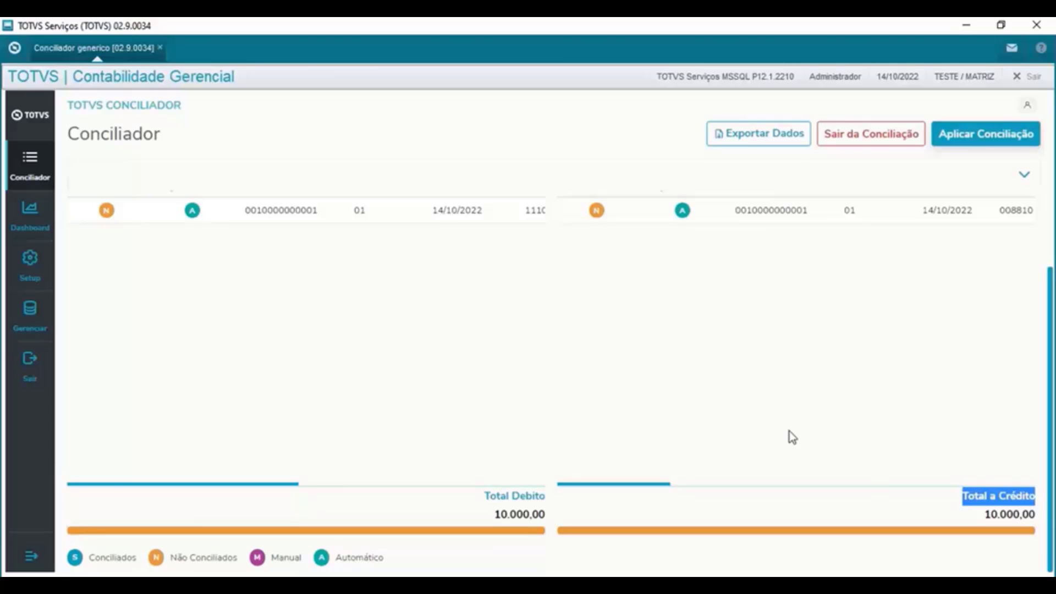
scroll(736, 393, up, 2)
click(744, 212)
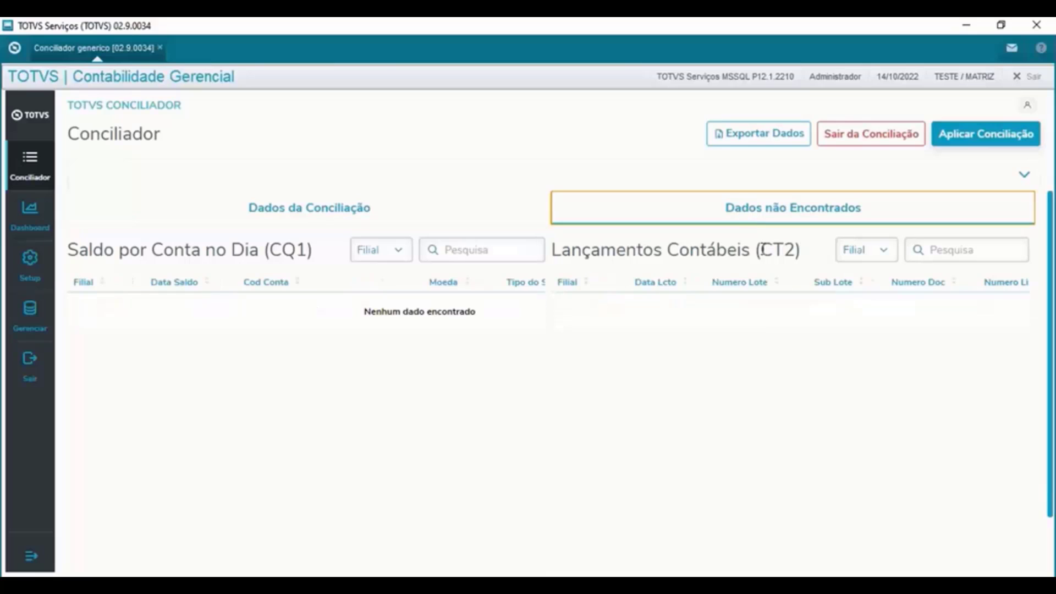
click(397, 219)
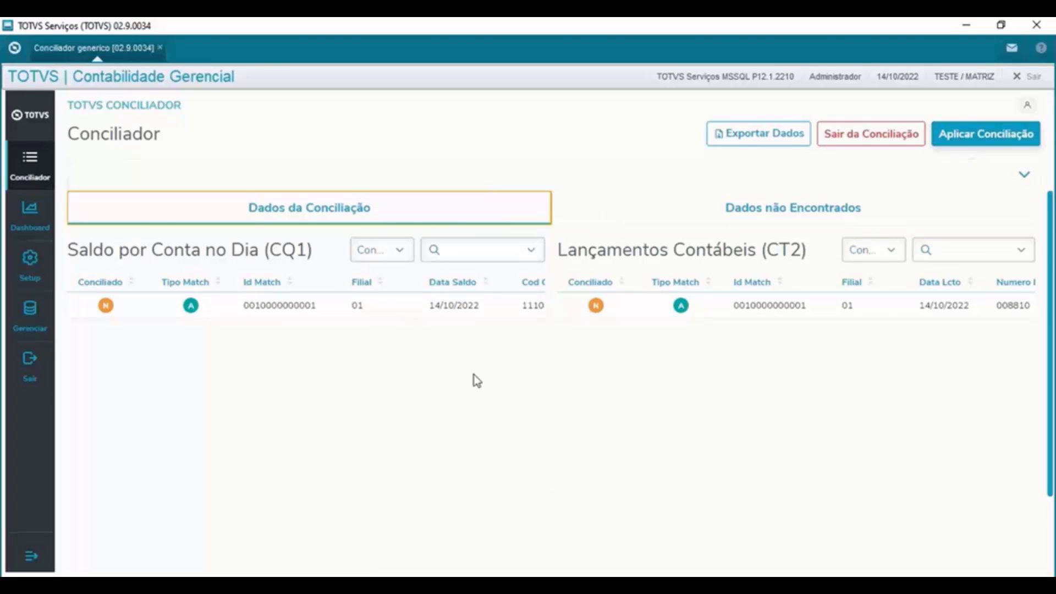
- Apply and confirm the reconciliation so both 10.000,00 records show Conciliado S
scroll(476, 380, down, 2)
scroll(719, 382, up, 1)
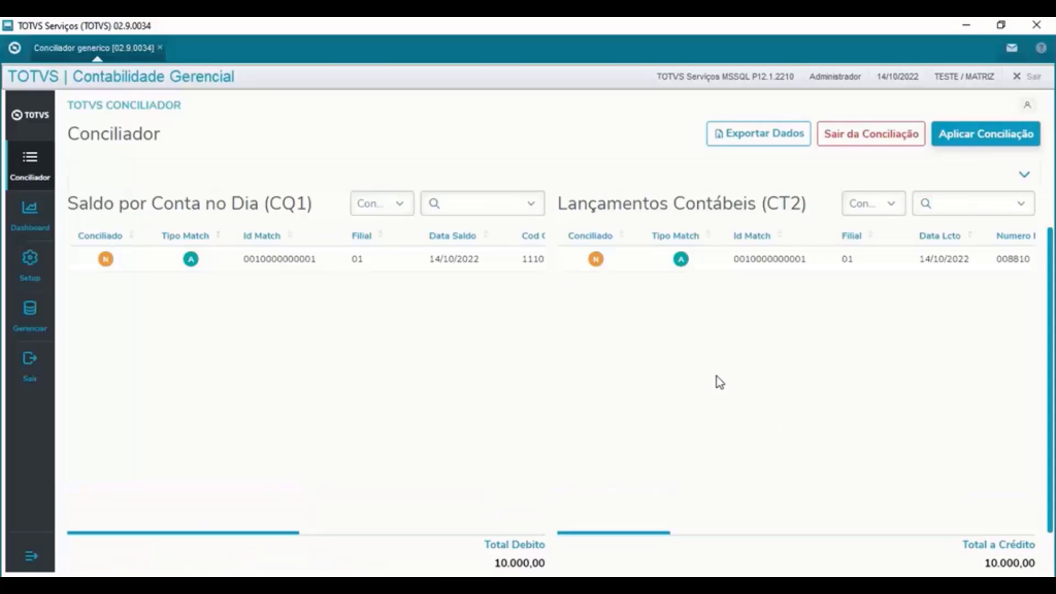
click(955, 142)
click(765, 377)
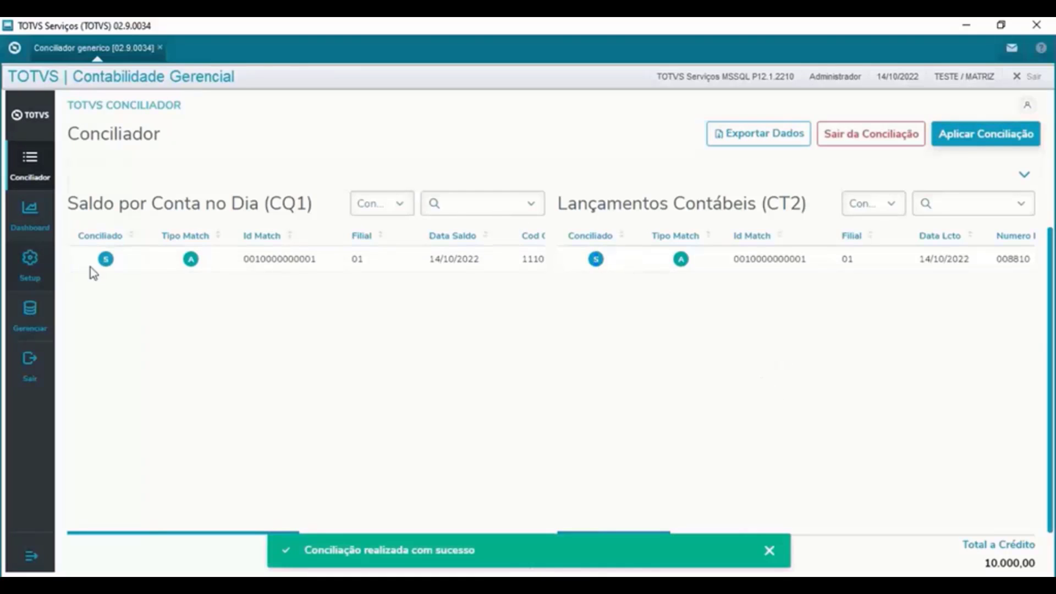
- Load the Dashboard for configuration 1001-CQ1xCT2 with its saved filters applied
click(39, 218)
click(866, 215)
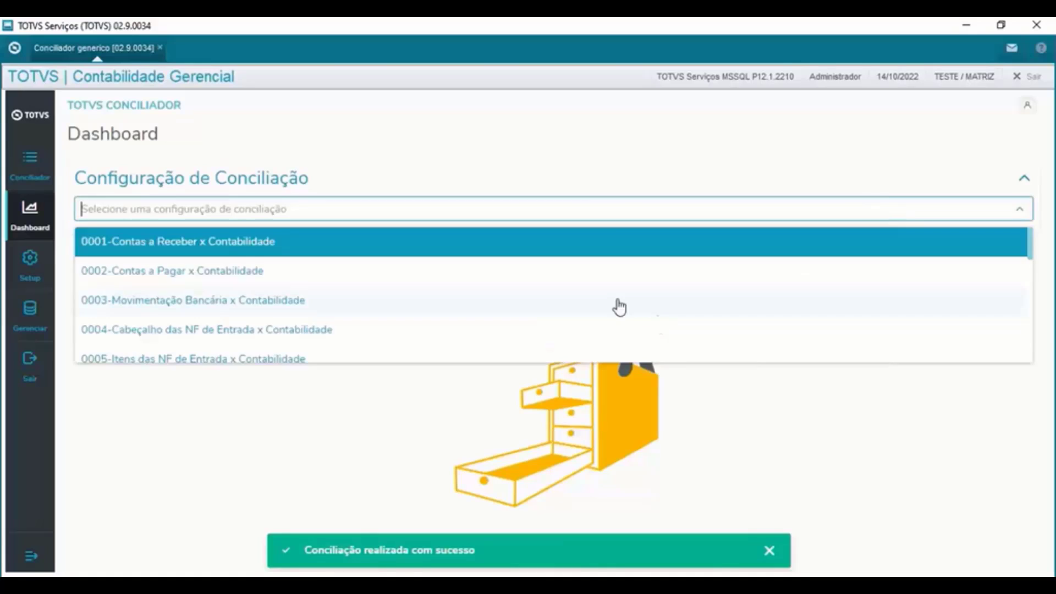
scroll(330, 330, down, 5)
scroll(177, 344, down, 2)
click(177, 345)
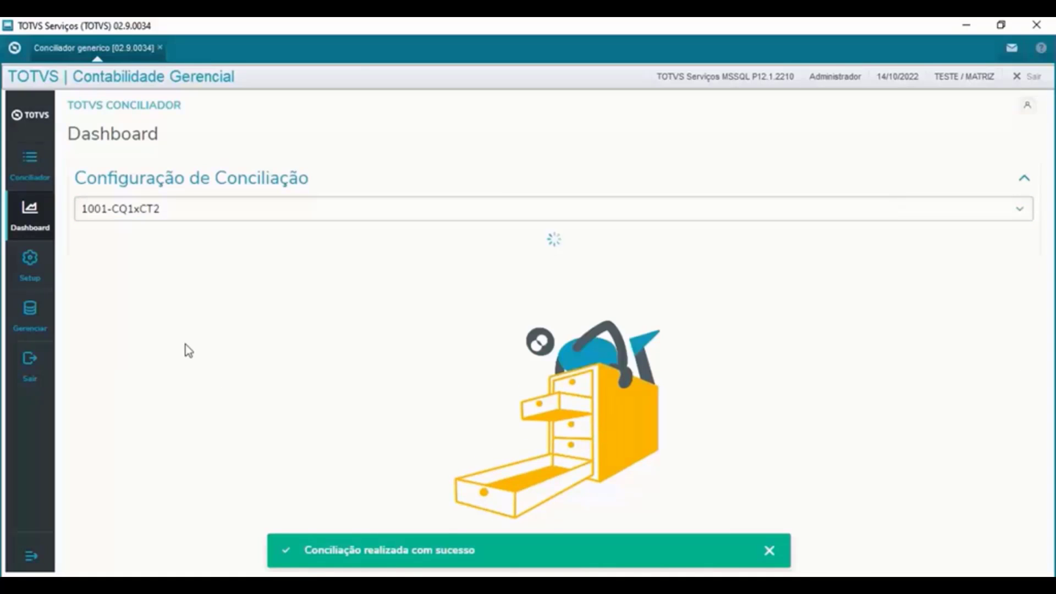
click(997, 273)
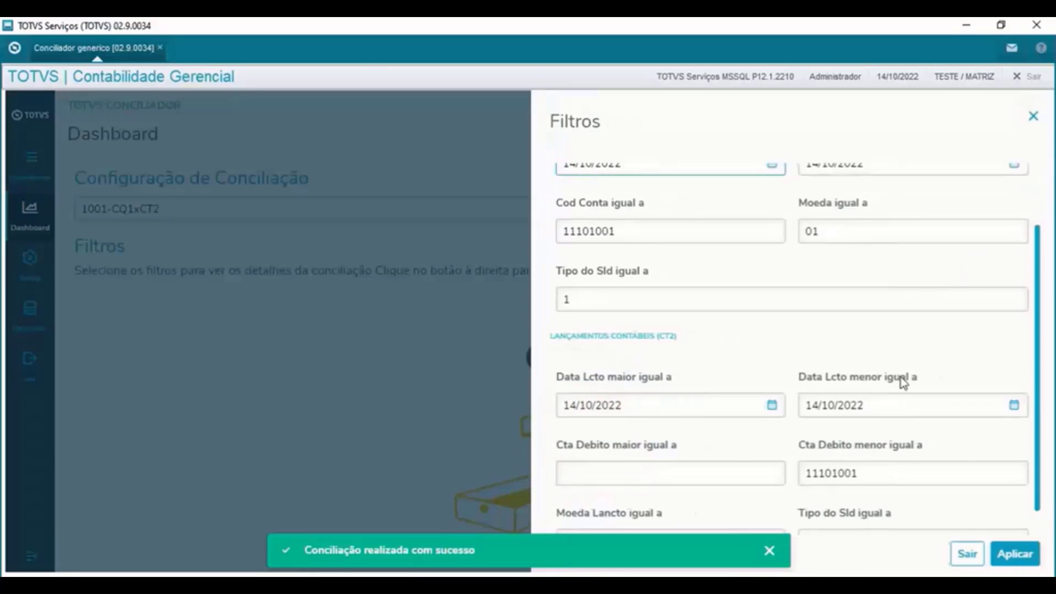
scroll(836, 379, down, 1)
click(1012, 554)
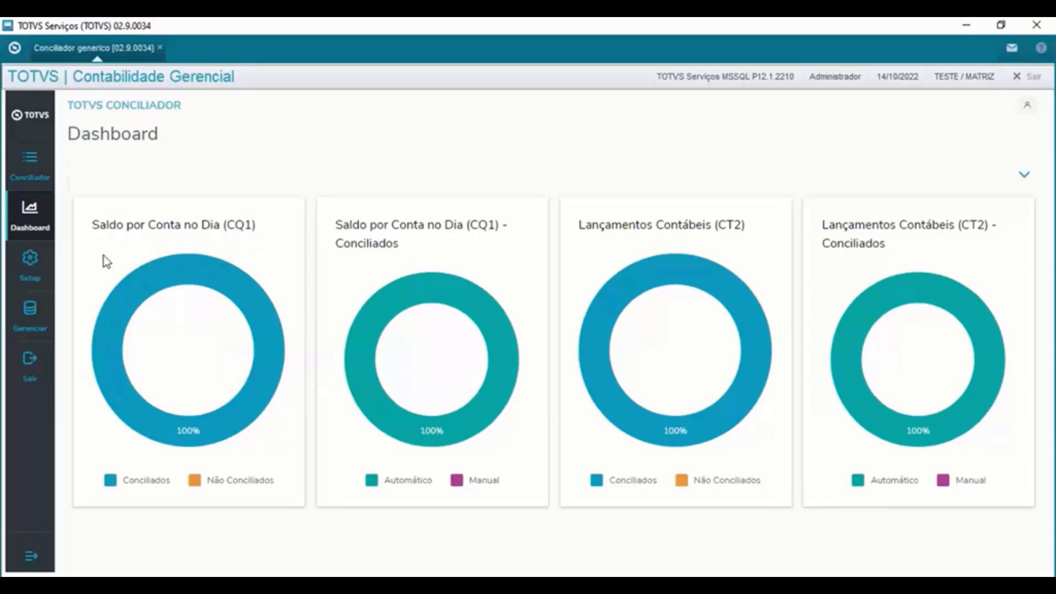
- Highlight the chart legend showing Conciliados, Automático and Manual at 100%
drag(208, 480, 227, 476)
double_click(159, 482)
drag(384, 480, 499, 481)
click(40, 318)
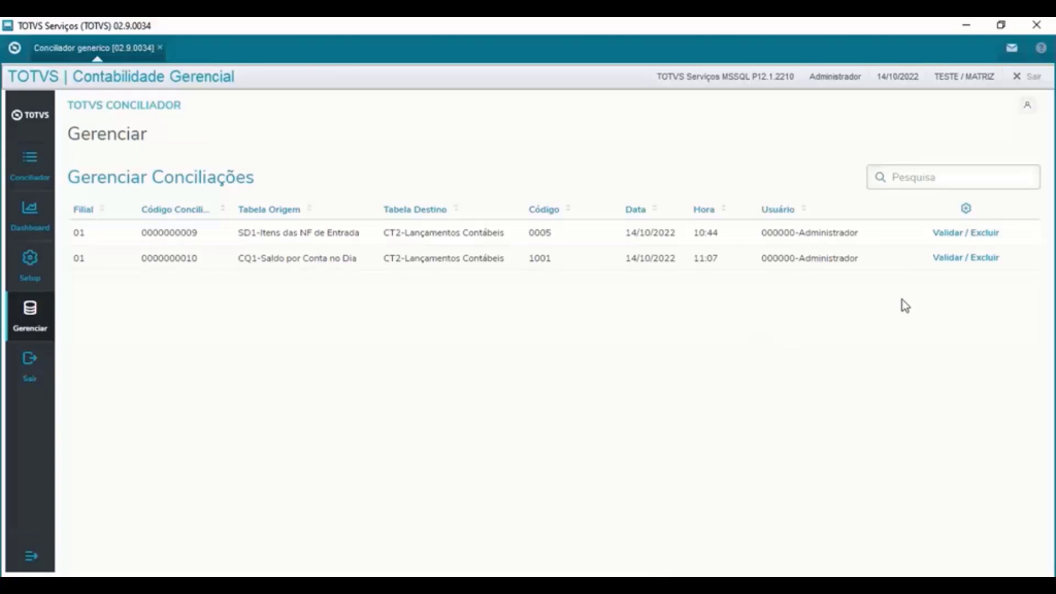
drag(526, 260, 319, 259)
drag(630, 256, 862, 267)
click(764, 256)
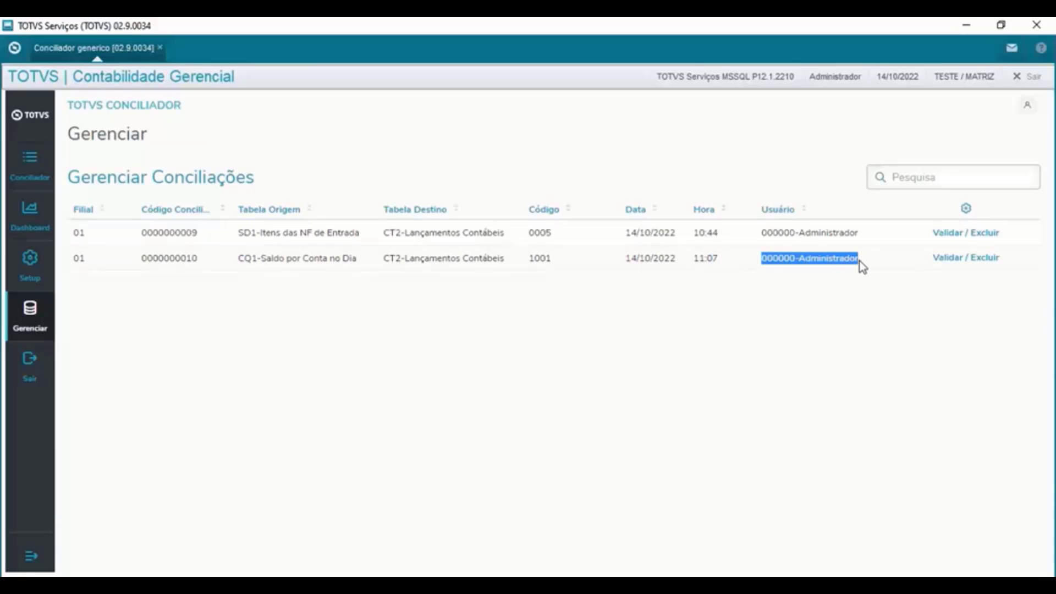
click(39, 279)
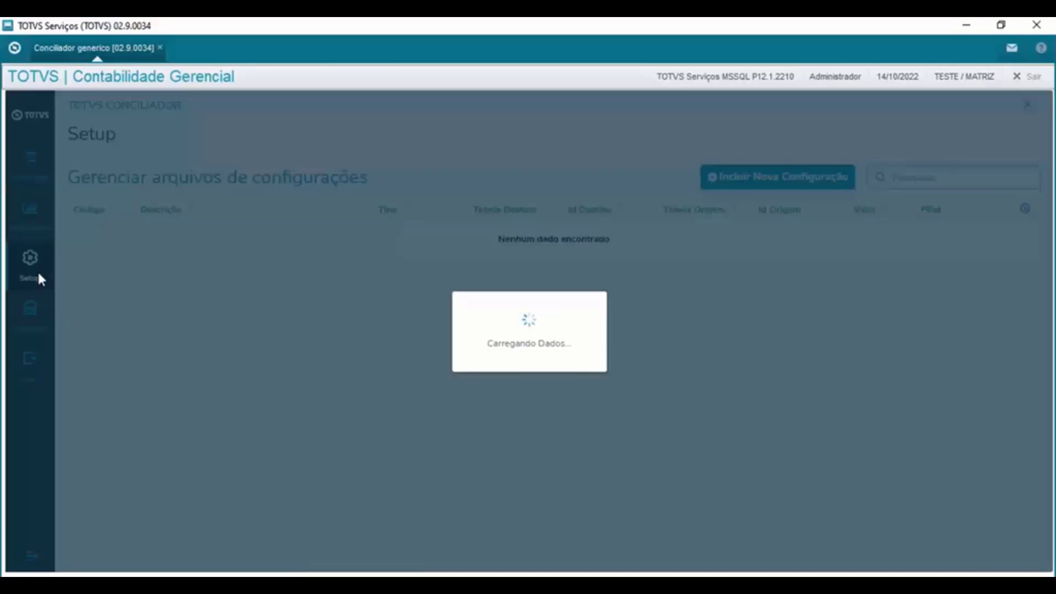
scroll(569, 419, down, 5)
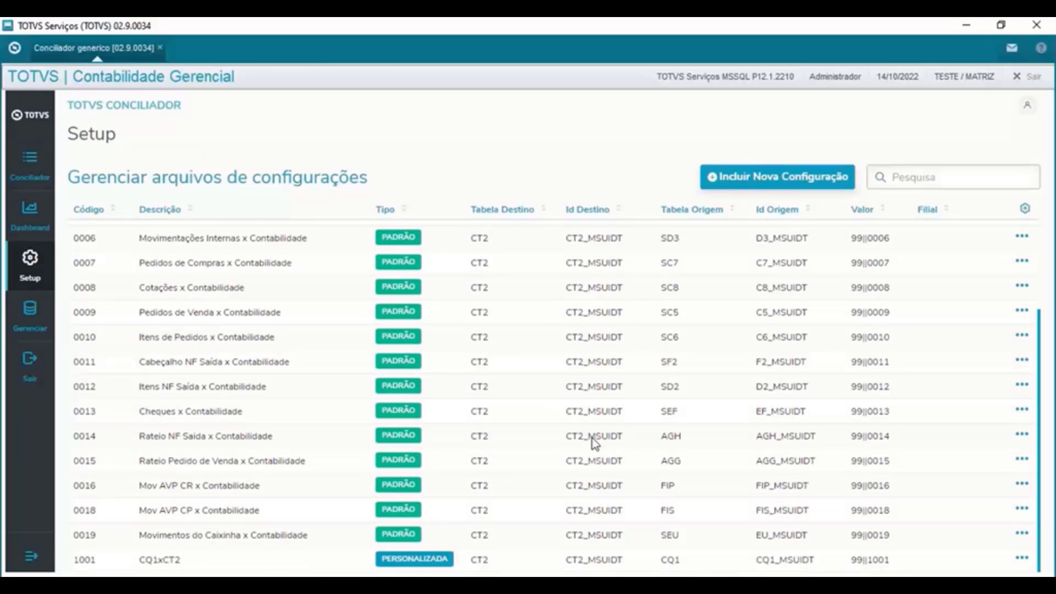